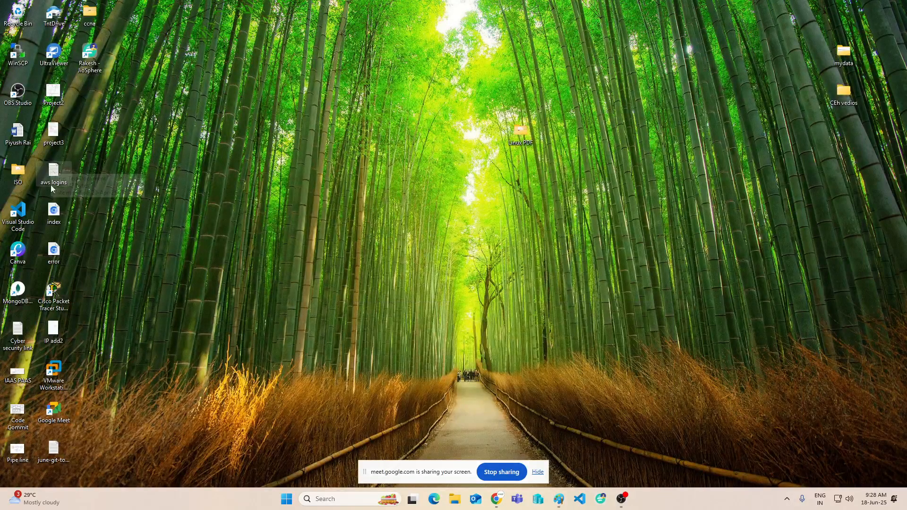
Minimize VMware Workstation to reveal the desktop and bring up File Explorer.
{"action": "left_click", "coordinate": [55, 372]}
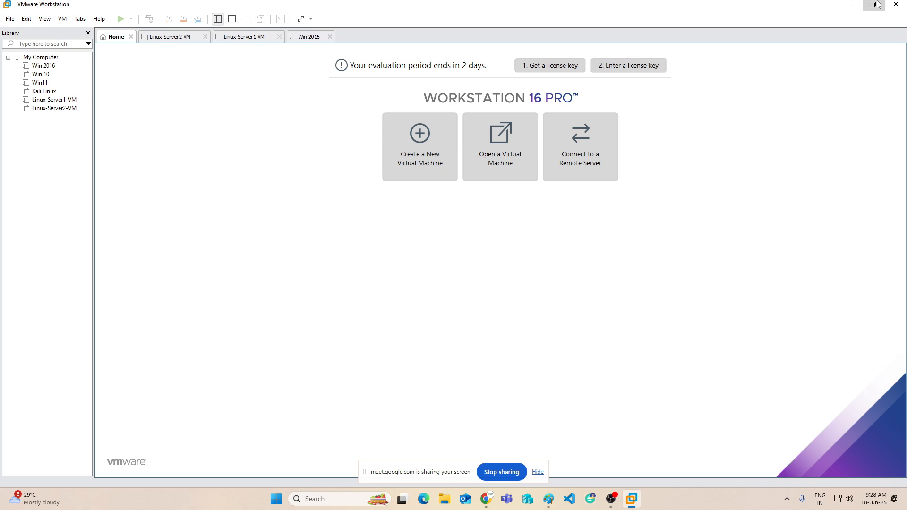
{"action": "left_click", "coordinate": [852, 5]}
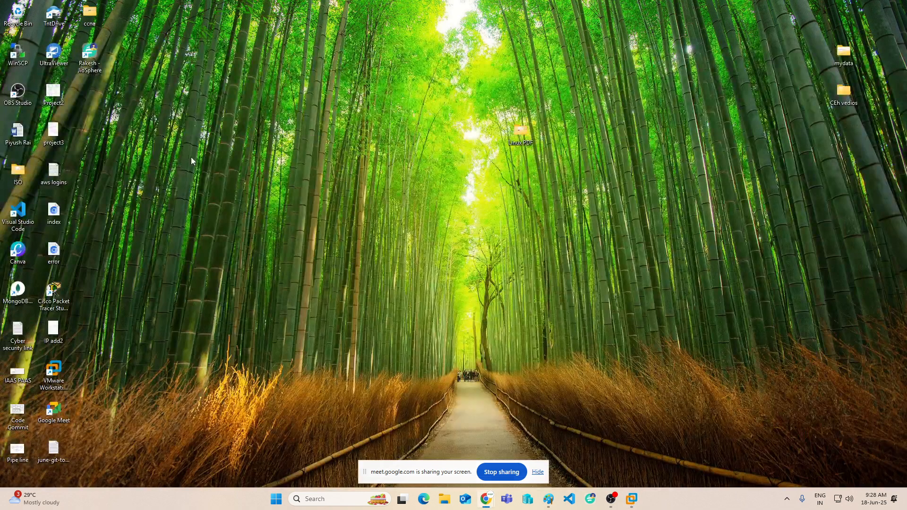
{"action": "left_click", "coordinate": [444, 500]}
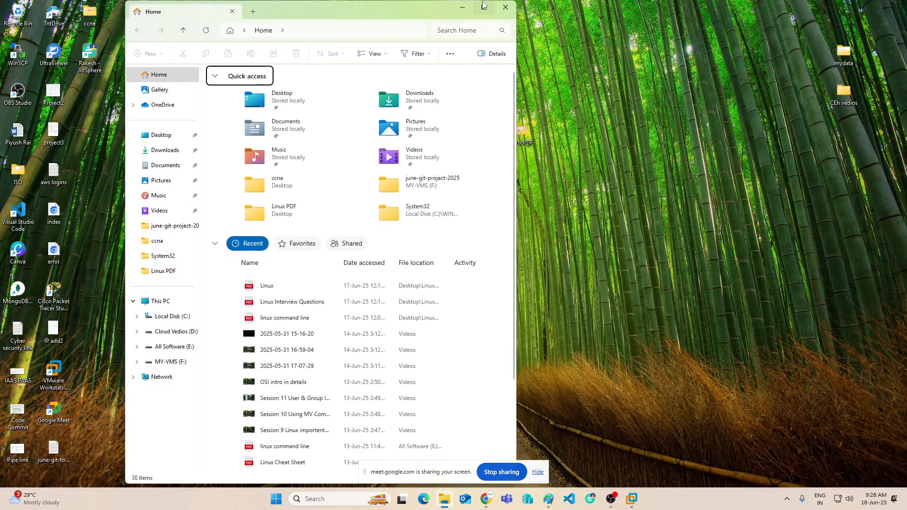
Maximize File Explorer and browse the AWS, data and aws keys folders on Cloud Vedios (D:).
{"action": "left_click", "coordinate": [483, 7]}
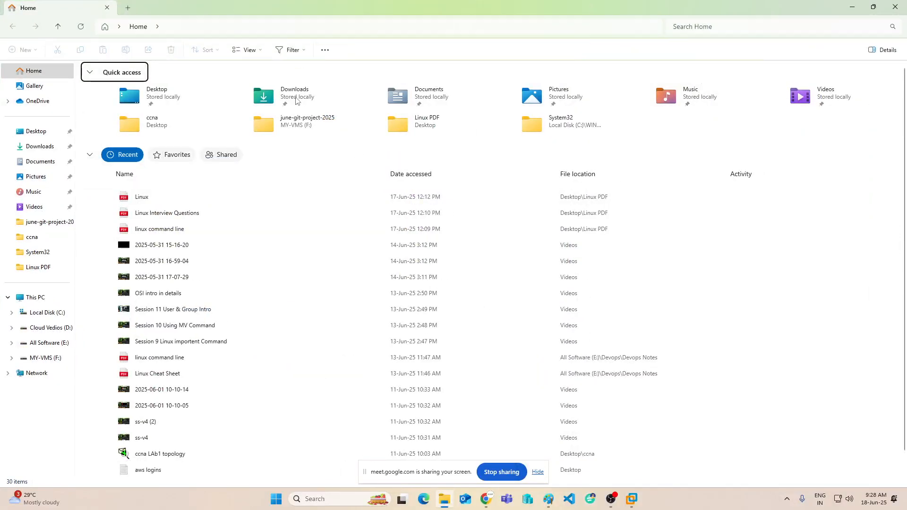
{"action": "left_click", "coordinate": [51, 328]}
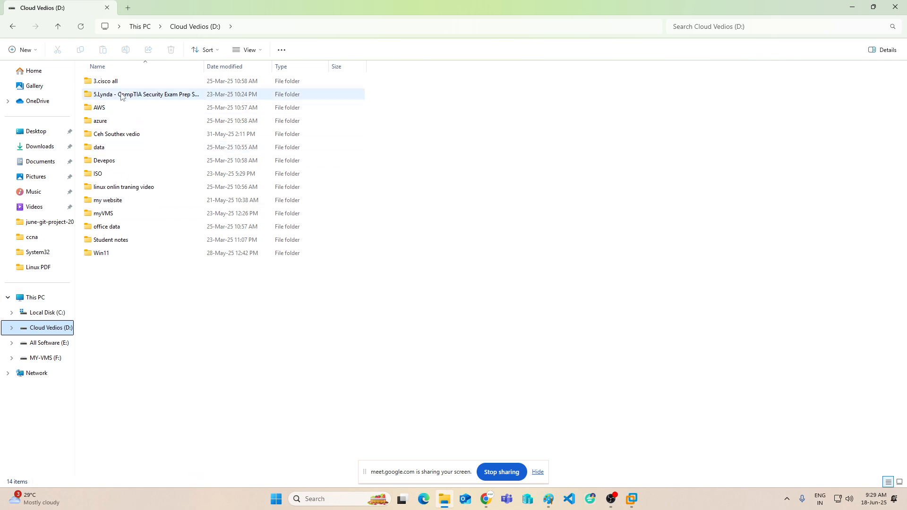
{"action": "left_click", "coordinate": [110, 112]}
{"action": "double_click", "coordinate": [110, 113]}
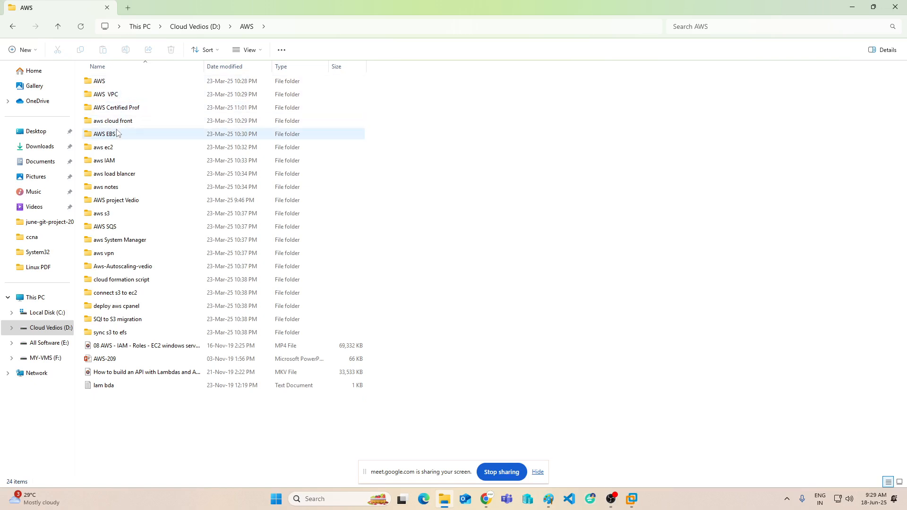
{"action": "left_click", "coordinate": [12, 27]}
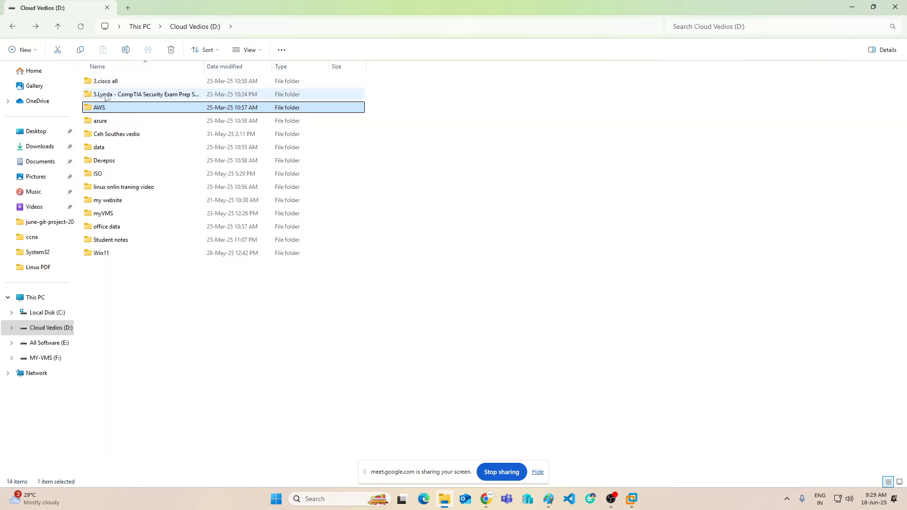
{"action": "double_click", "coordinate": [106, 147]}
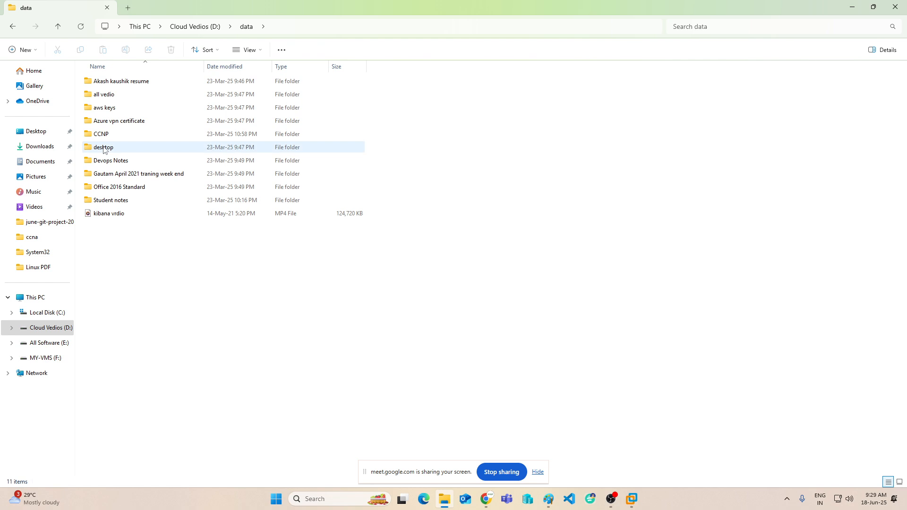
{"action": "double_click", "coordinate": [111, 109]}
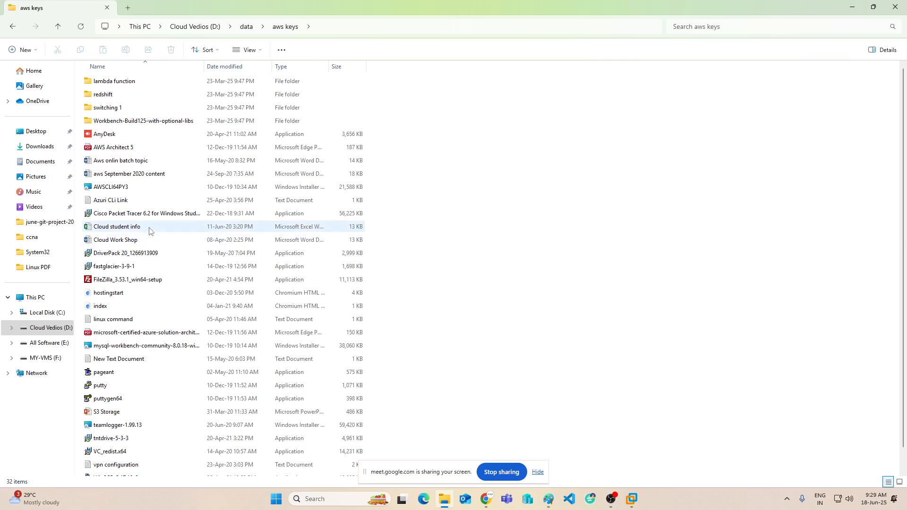
{"action": "scroll", "coordinate": [150, 233], "scroll_direction": "down", "scroll_amount": 1}
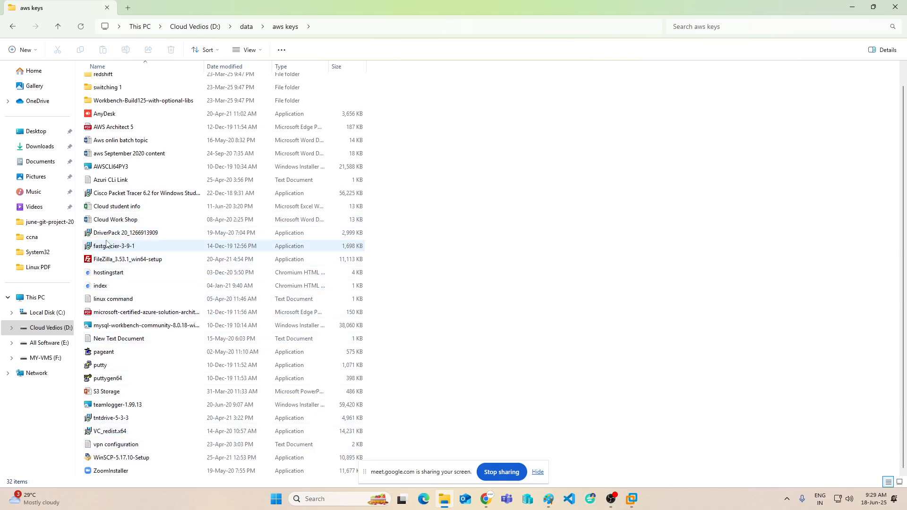
{"action": "scroll", "coordinate": [111, 156], "scroll_direction": "up", "scroll_amount": 1}
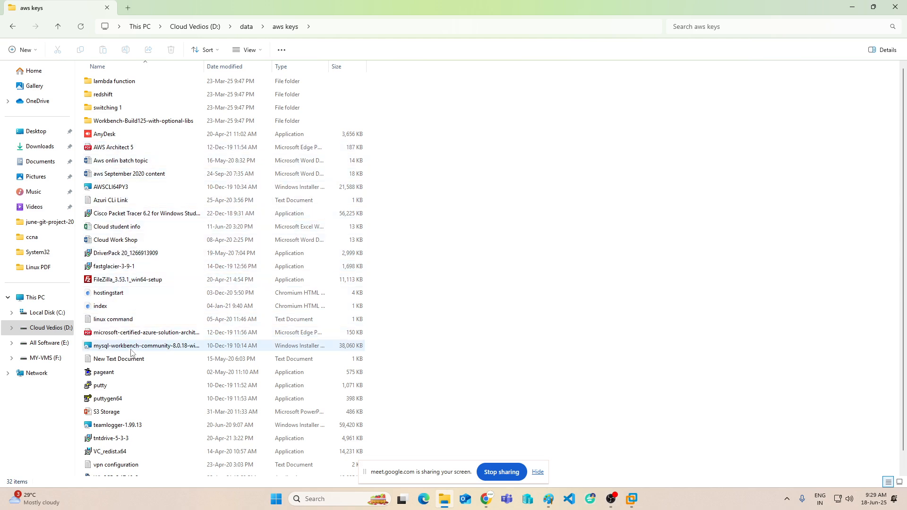
{"action": "scroll", "coordinate": [131, 352], "scroll_direction": "down", "scroll_amount": 1}
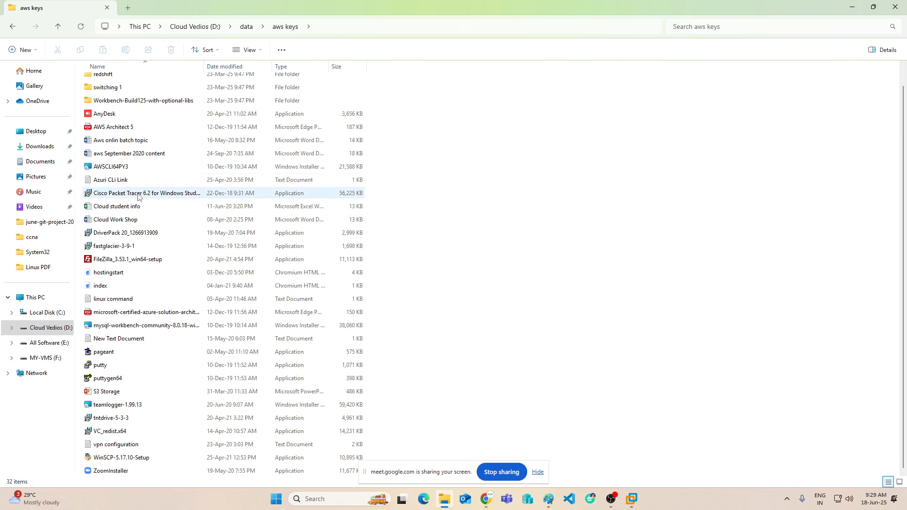
{"action": "left_click", "coordinate": [13, 27]}
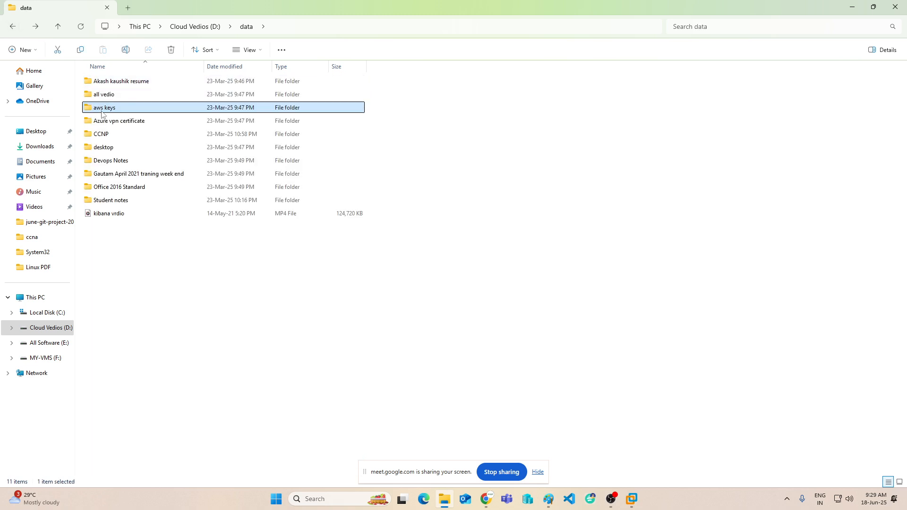
{"action": "left_click", "coordinate": [12, 27]}
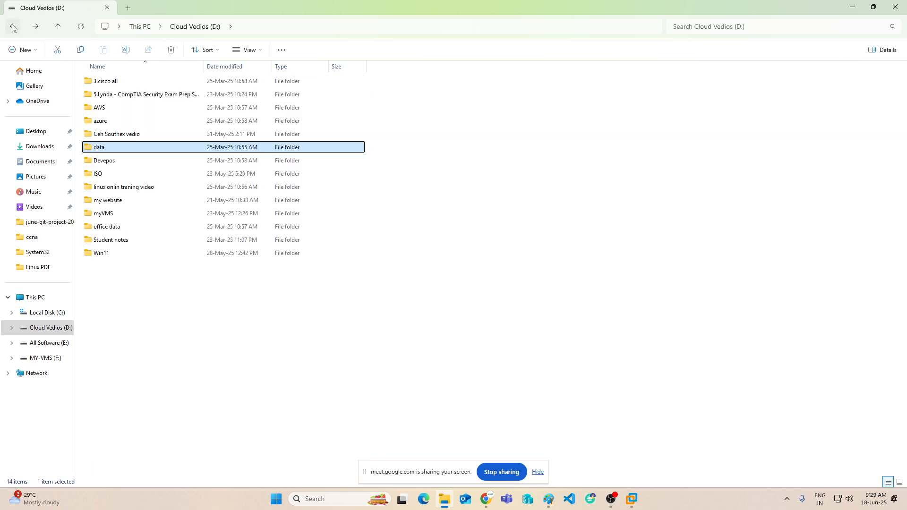
Search Cloud Vedios (D:) for 'vmwar', then move to All Software (E:).
{"action": "left_click", "coordinate": [748, 28]}
{"action": "type", "text": "vmw"}
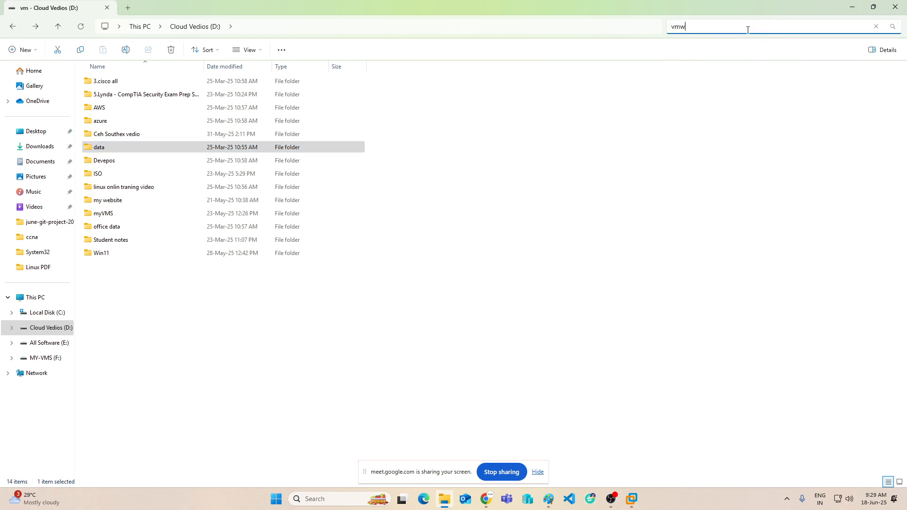
{"action": "type", "text": "are"}
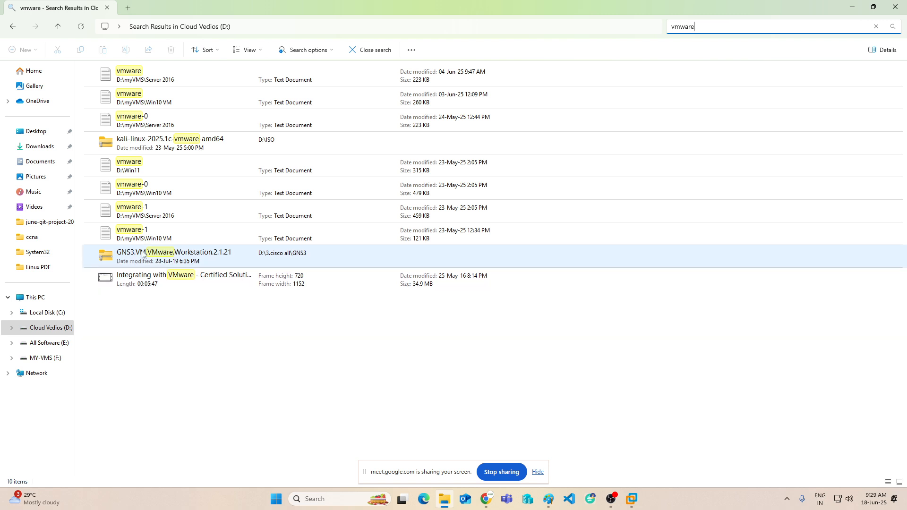
{"action": "left_click", "coordinate": [47, 343]}
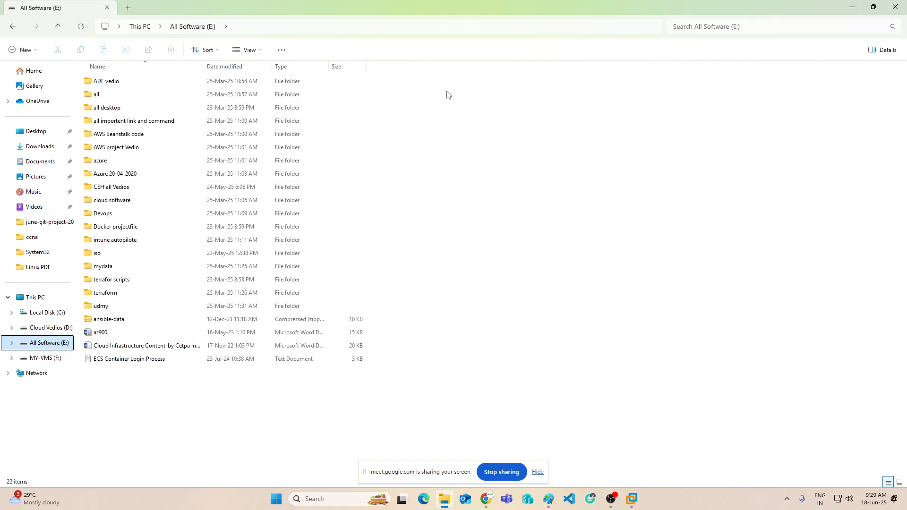
Search the All Software (E:) drive for 'vmware'.
{"action": "left_click", "coordinate": [745, 27]}
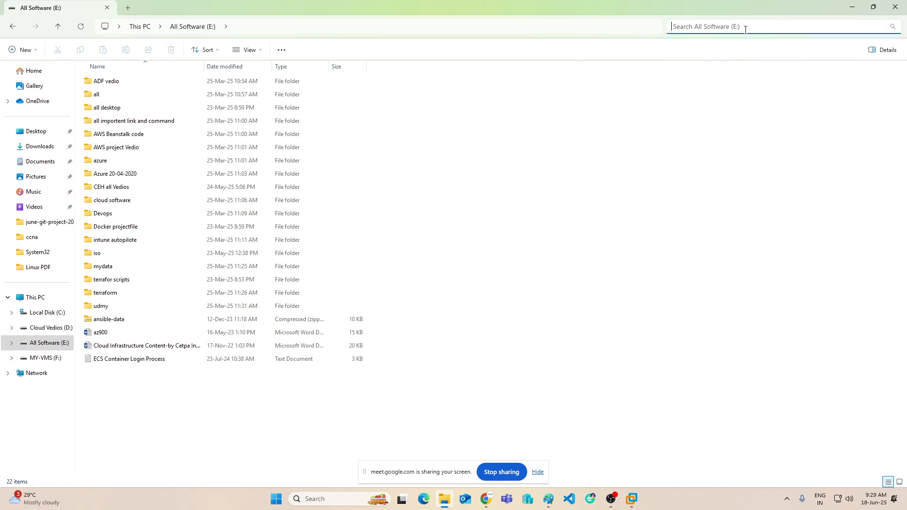
{"action": "type", "text": "c"}
{"action": "key", "text": "BackSpace"}
{"action": "type", "text": "vmware"}
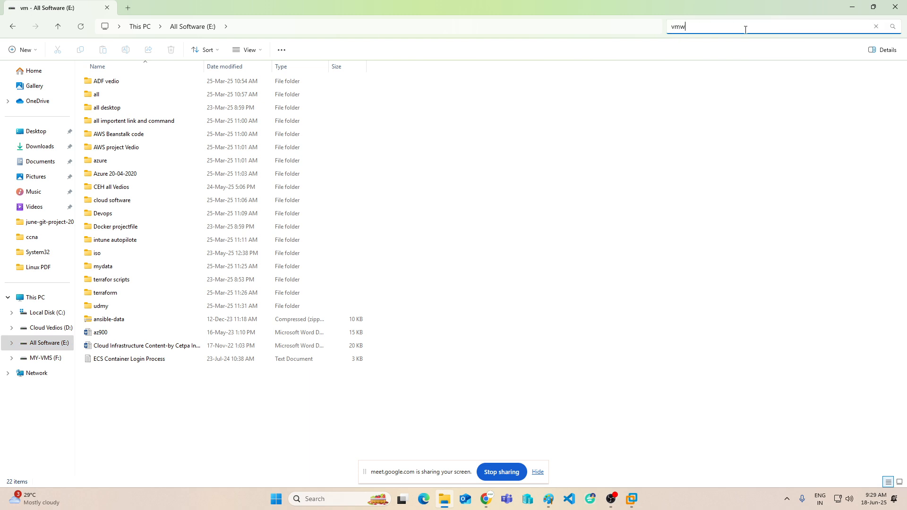
{"action": "key", "text": "Return"}
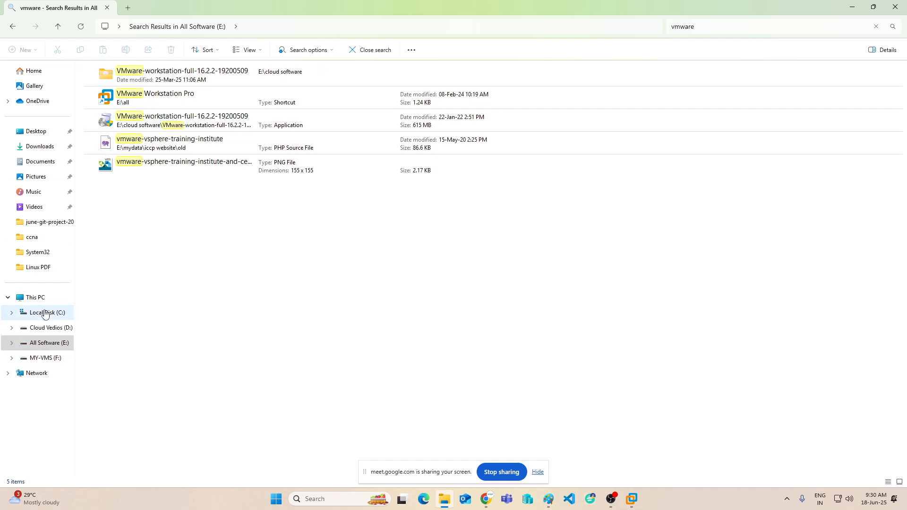
Open cloud software > VMware-workstation-full-16.2.2-19200509 folder, step back, and minimize Explorer.
{"action": "left_click", "coordinate": [46, 343]}
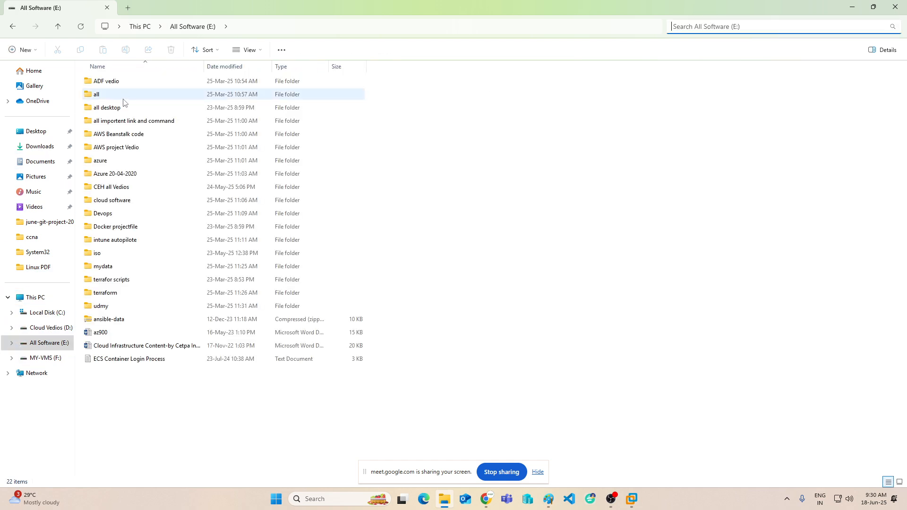
{"action": "double_click", "coordinate": [116, 201]}
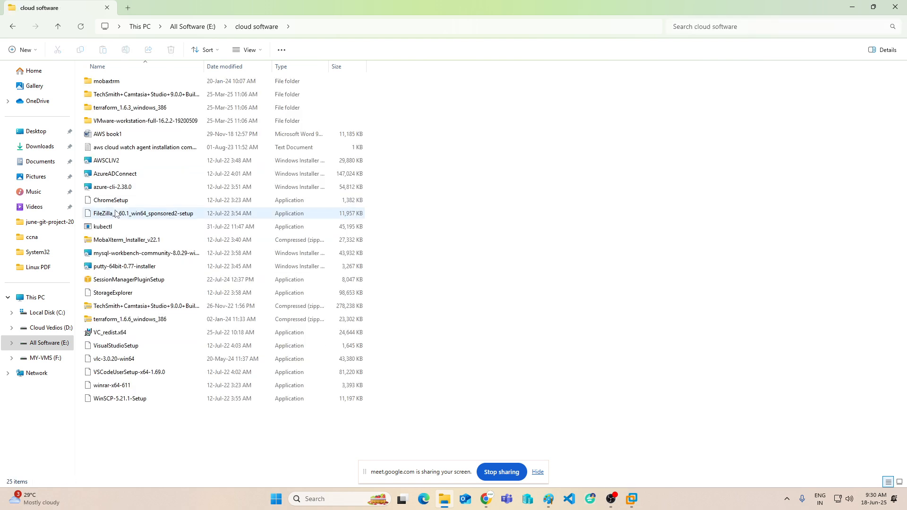
{"action": "double_click", "coordinate": [137, 121]}
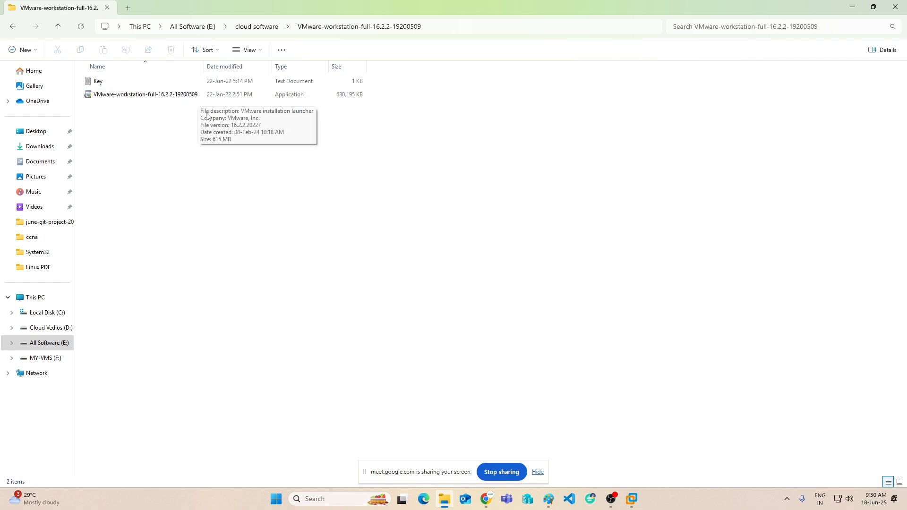
{"action": "left_click", "coordinate": [13, 28]}
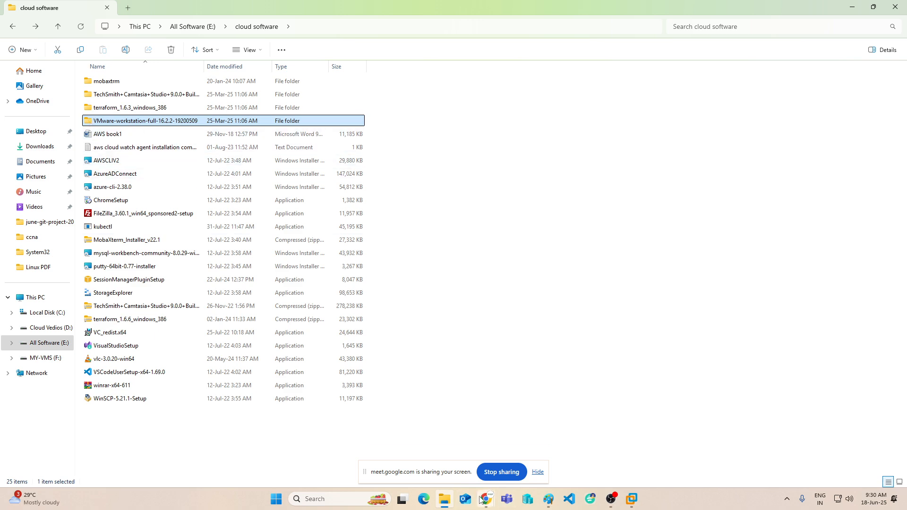
{"action": "left_click", "coordinate": [445, 500]}
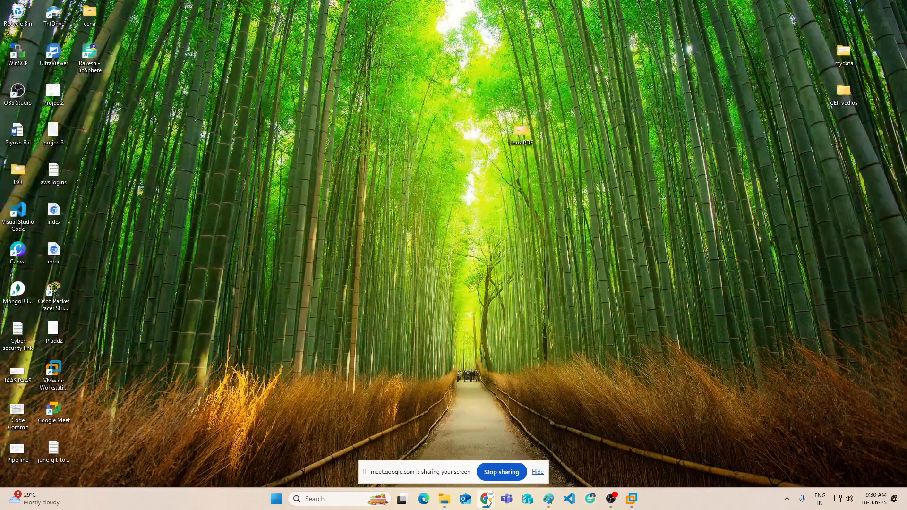
Open the CS 9:am jun 2025 group chat in WhatsApp Web.
{"action": "mouse_move", "coordinate": [487, 499]}
{"action": "left_click", "coordinate": [432, 447]}
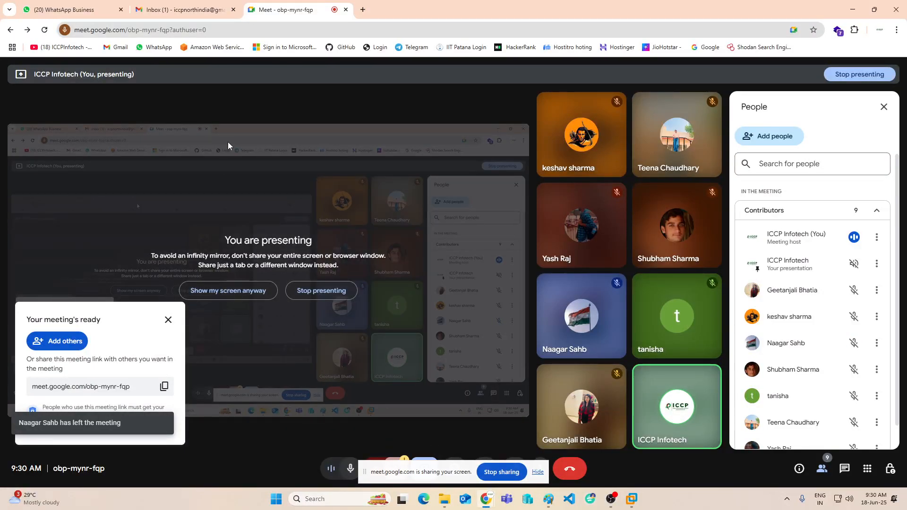
{"action": "left_click", "coordinate": [93, 10]}
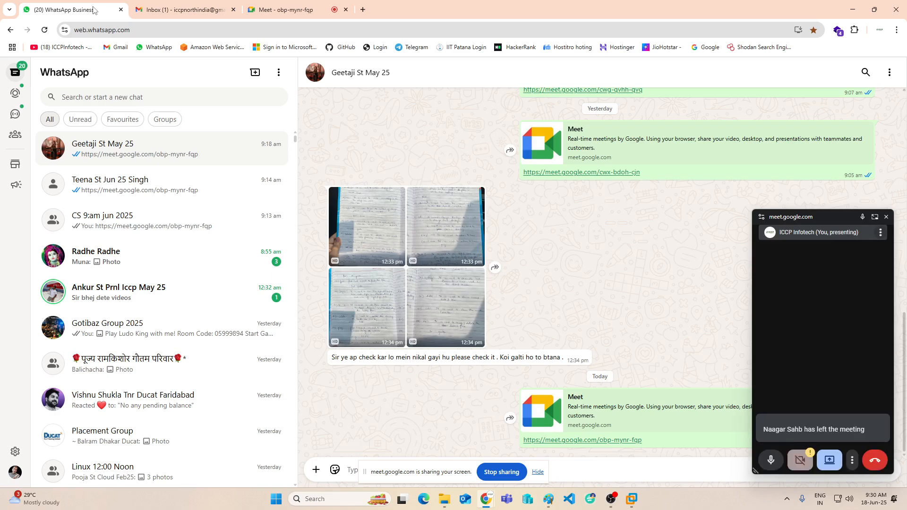
{"action": "scroll", "coordinate": [141, 200], "scroll_direction": "down", "scroll_amount": 1}
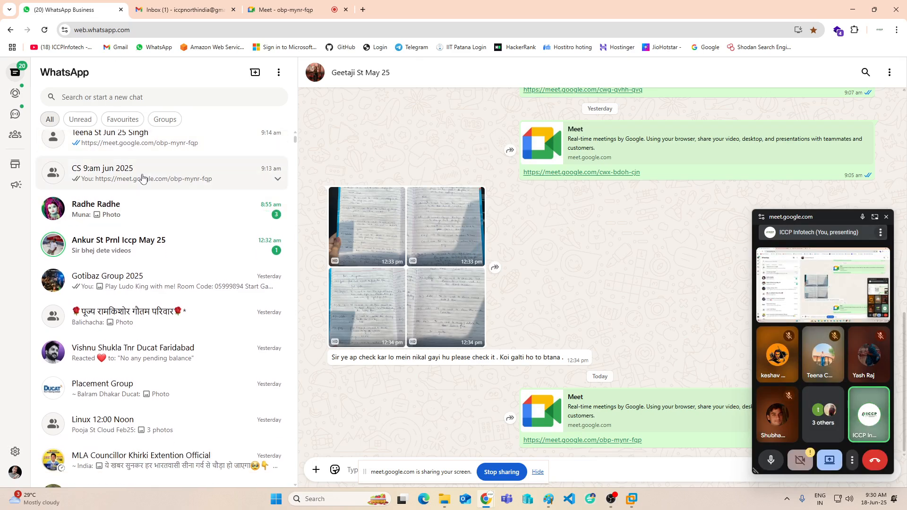
{"action": "left_click", "coordinate": [142, 176]}
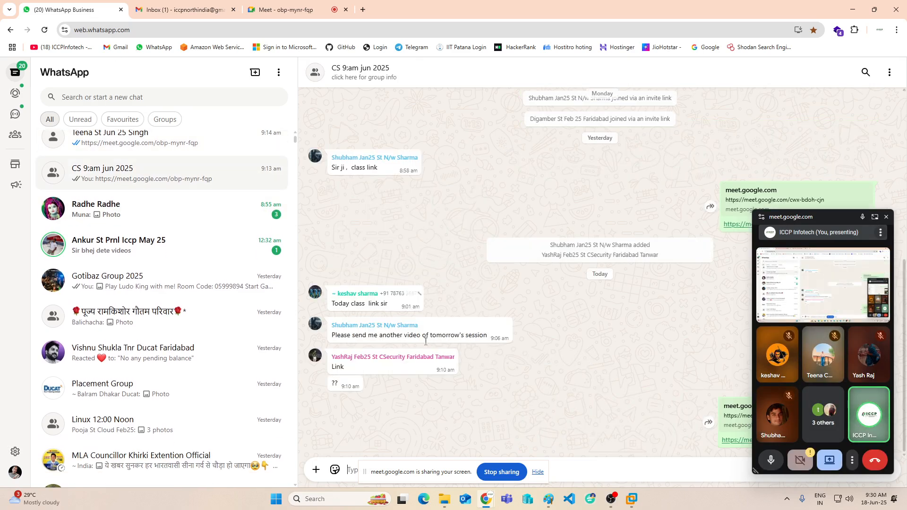
{"action": "left_click", "coordinate": [335, 471]}
Attach VMware-workstation-full-16.2.2-19200509.exe from E:\cloud software as a document and send it.
{"action": "left_click", "coordinate": [316, 470]}
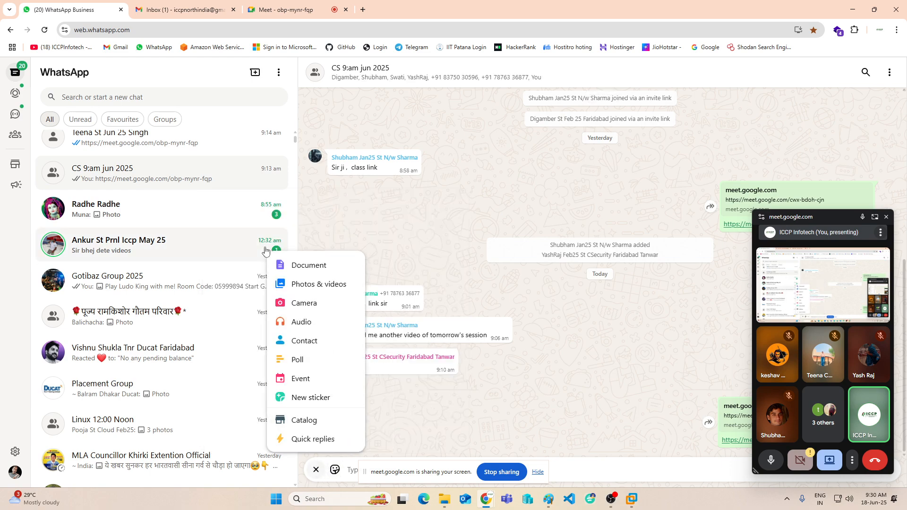
{"action": "left_click", "coordinate": [305, 266]}
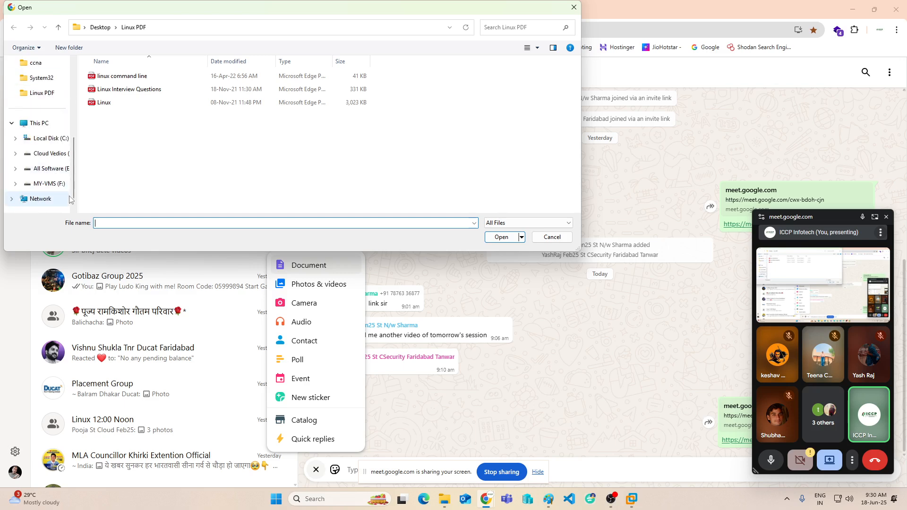
{"action": "left_click", "coordinate": [49, 154]}
{"action": "left_click", "coordinate": [50, 168]}
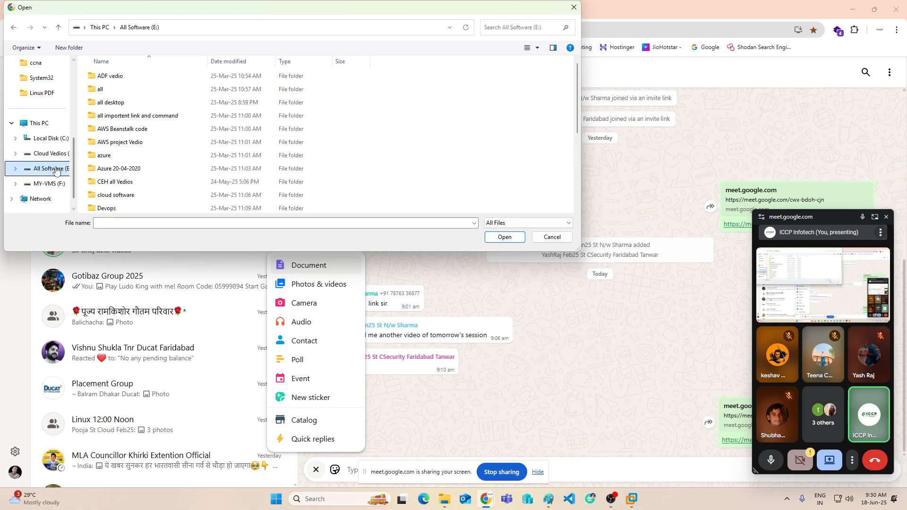
{"action": "double_click", "coordinate": [128, 195]}
{"action": "double_click", "coordinate": [127, 115]}
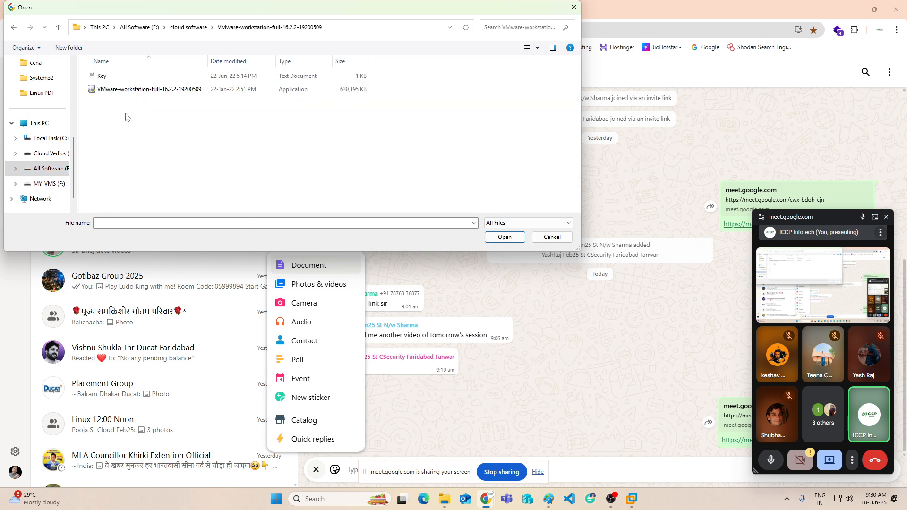
{"action": "left_click", "coordinate": [142, 90]}
{"action": "left_click", "coordinate": [496, 235]}
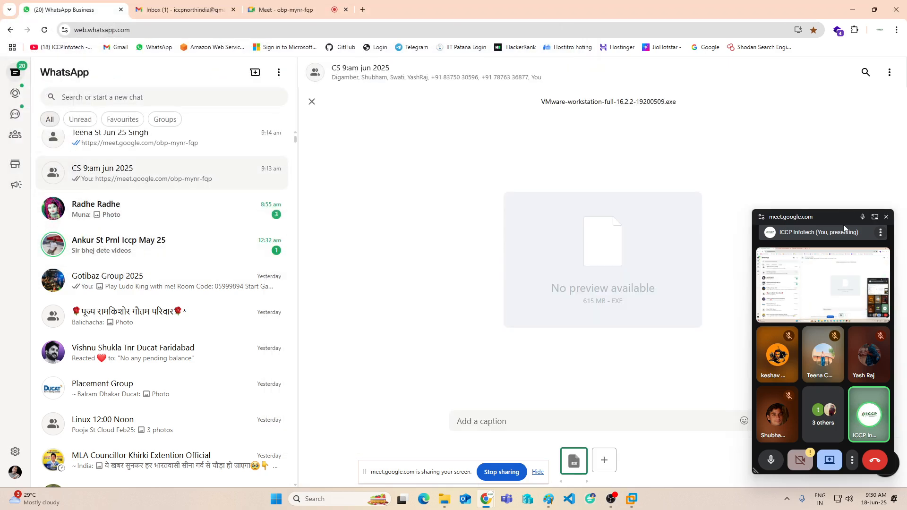
{"action": "left_click", "coordinate": [886, 217]}
{"action": "left_click", "coordinate": [889, 468]}
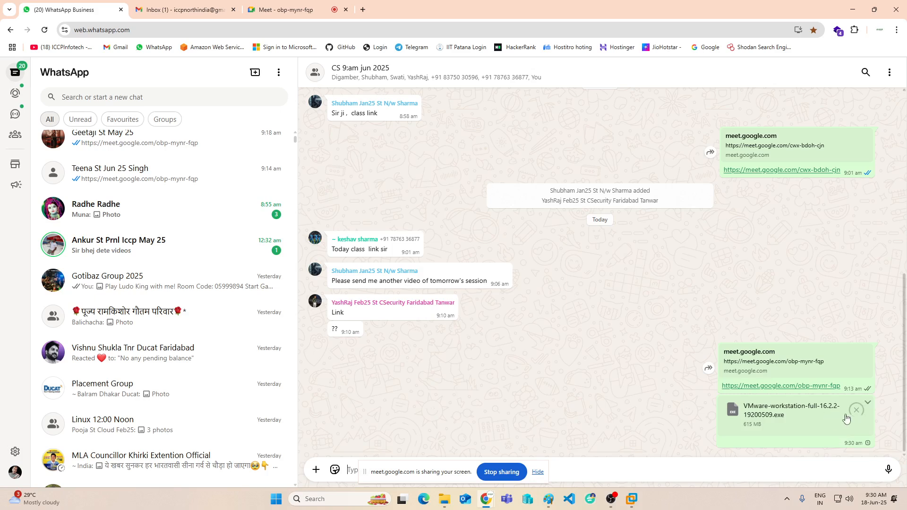
Close the Linux-Server2-VM and Win 2016 tabs, keeping only Home and Linux-Server1-VM.
{"action": "left_click", "coordinate": [852, 10]}
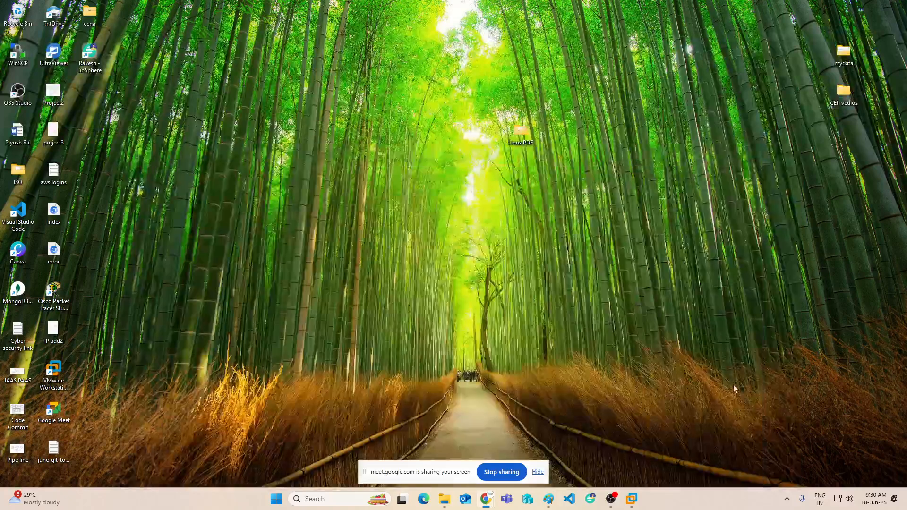
{"action": "left_click", "coordinate": [55, 370]}
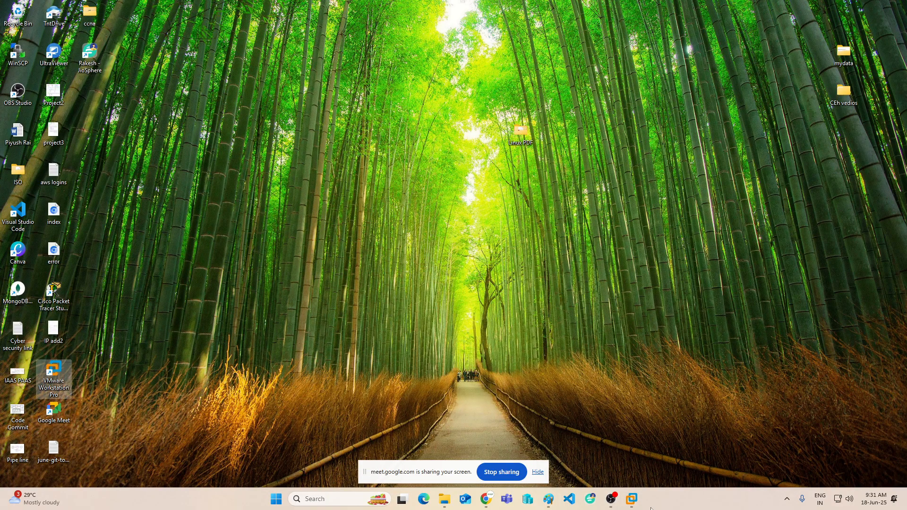
{"action": "left_click", "coordinate": [635, 500]}
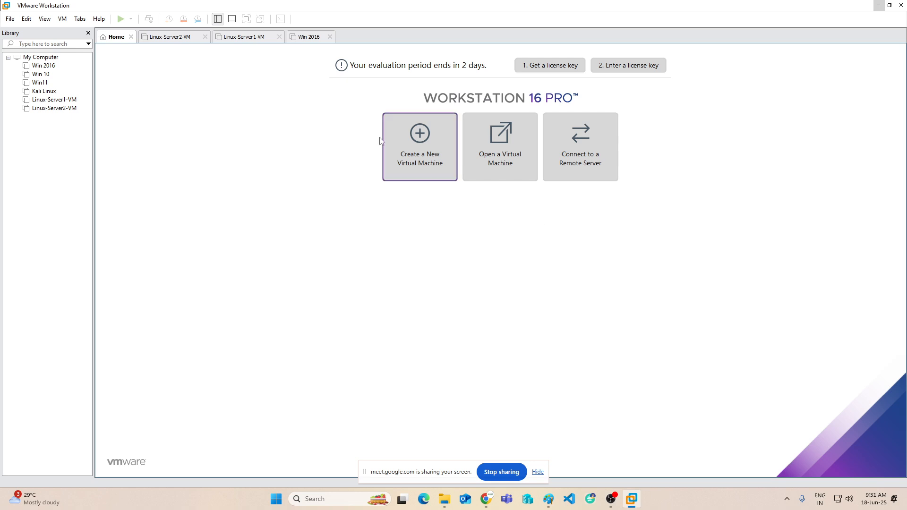
{"action": "mouse_move", "coordinate": [631, 500]}
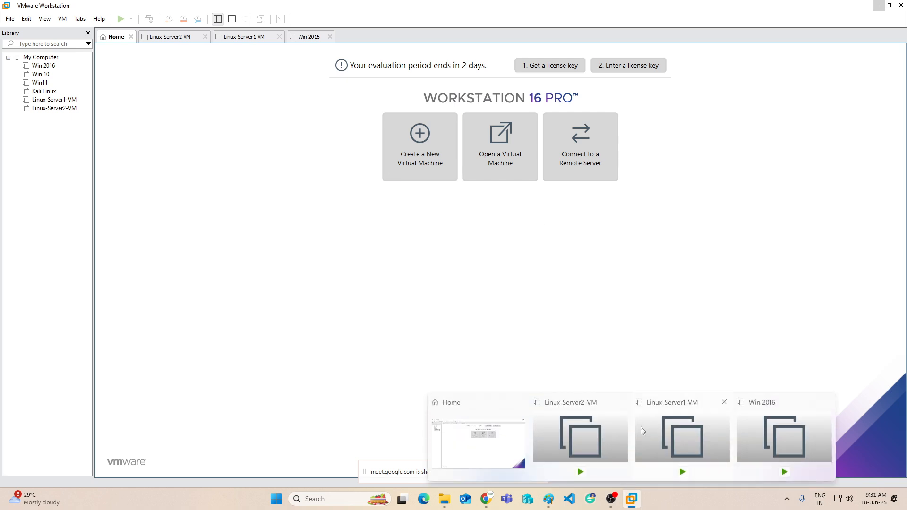
{"action": "left_click", "coordinate": [623, 402]}
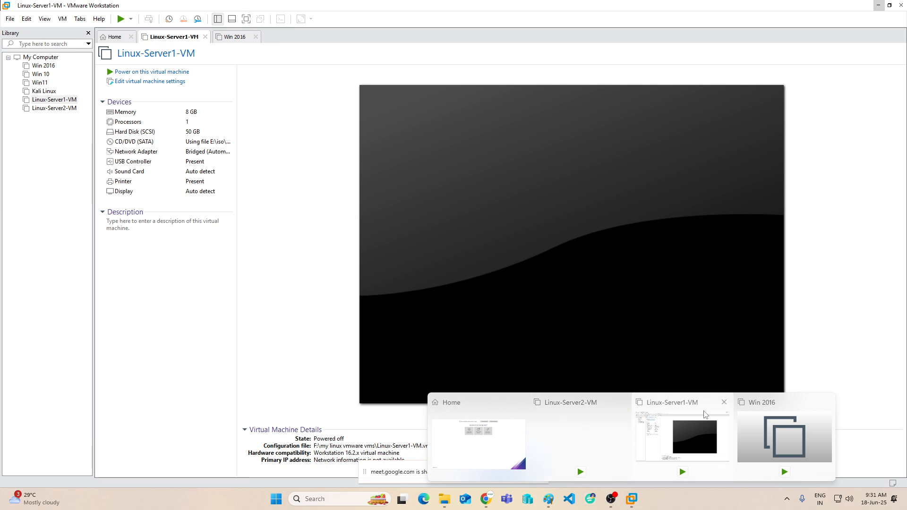
{"action": "left_click", "coordinate": [828, 403]}
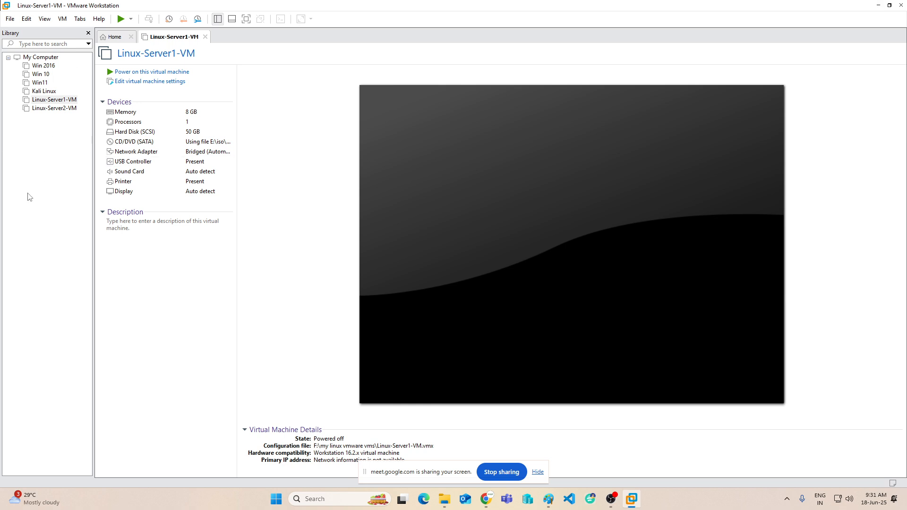
{"action": "left_click", "coordinate": [879, 5]}
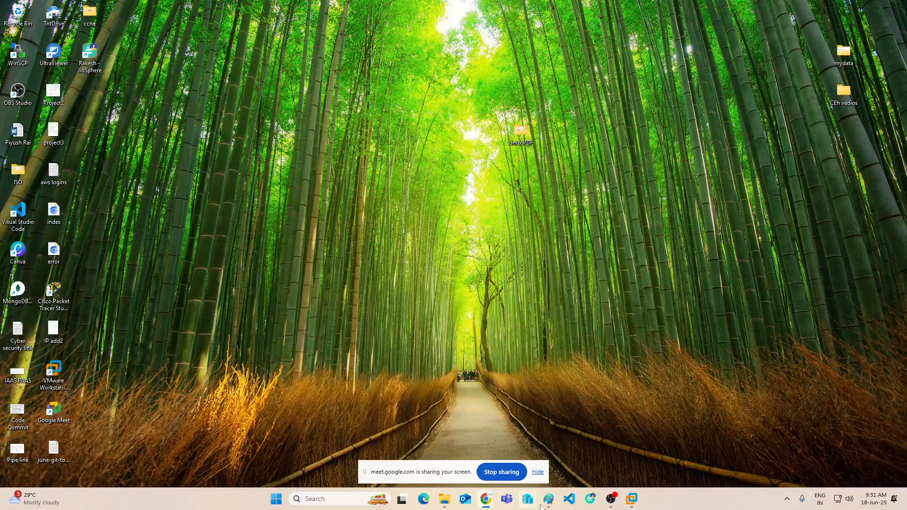
{"action": "left_click", "coordinate": [445, 500]}
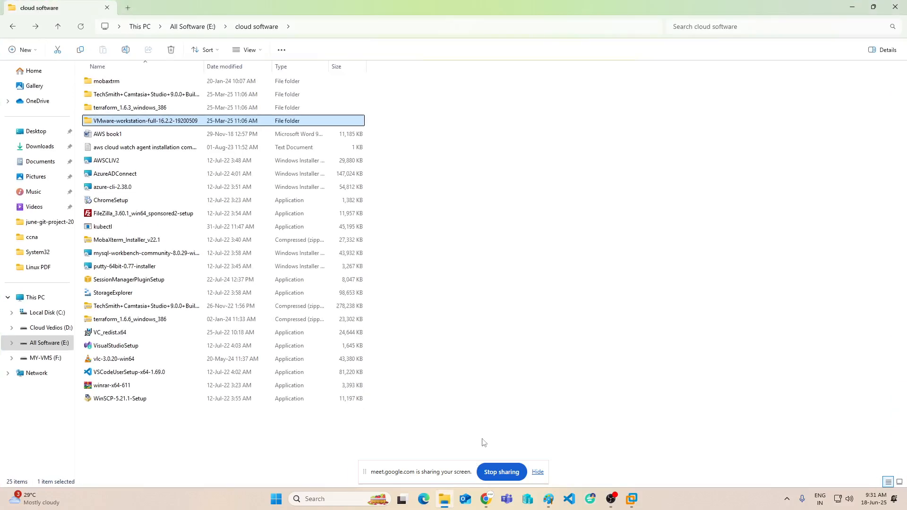
Look through the MY VMS folder of saved machines on MY-VMS (F:).
{"action": "left_click", "coordinate": [46, 359]}
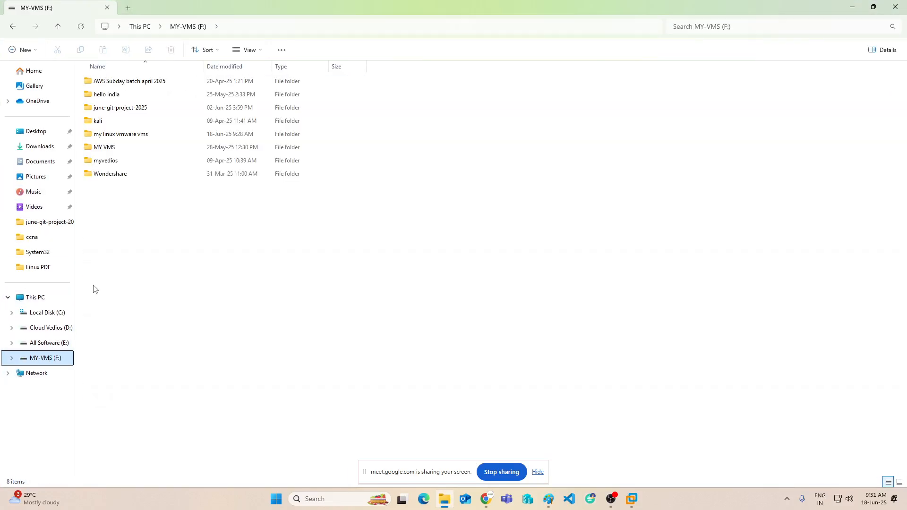
{"action": "double_click", "coordinate": [113, 149]}
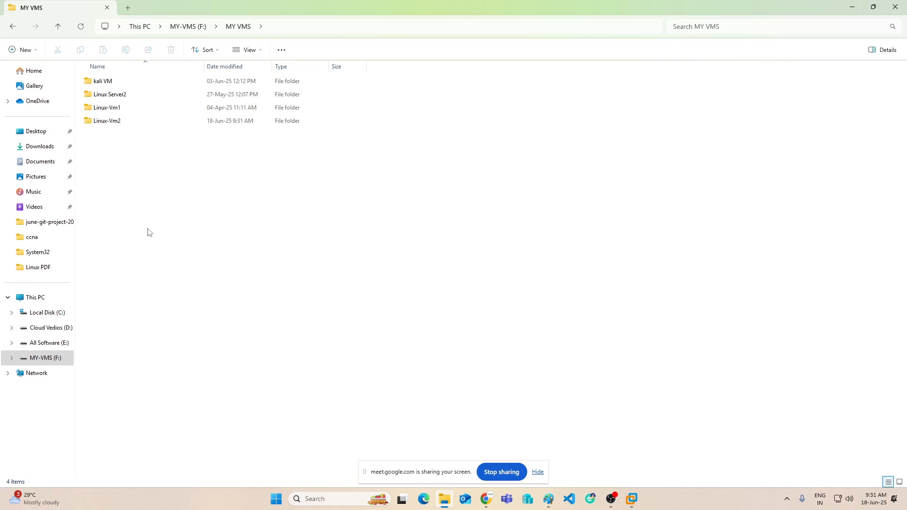
{"action": "left_click", "coordinate": [13, 28]}
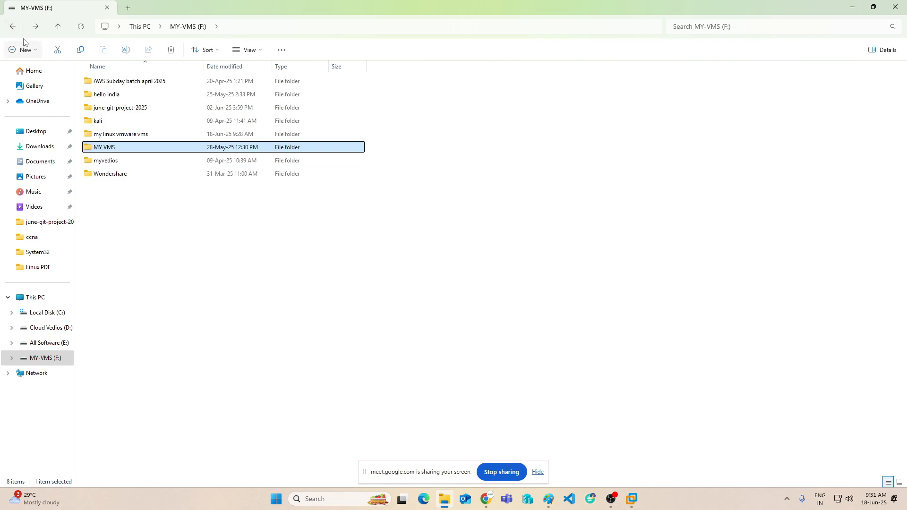
Browse the disc images in E:\iso and its ISO subfolder, then minimize Explorer.
{"action": "left_click", "coordinate": [51, 344]}
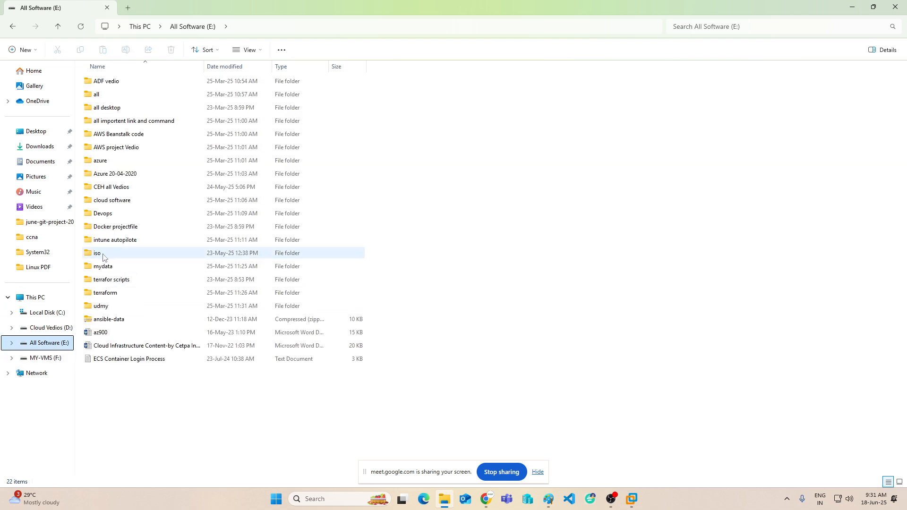
{"action": "double_click", "coordinate": [98, 255]}
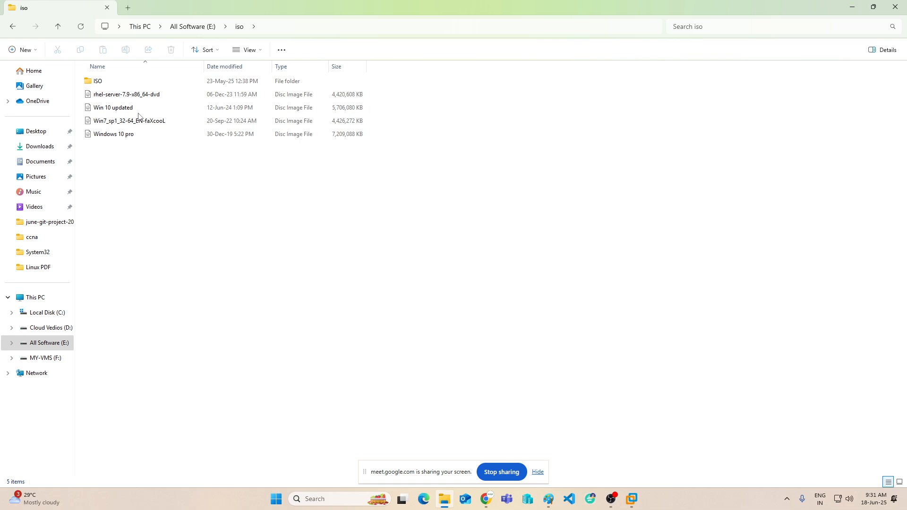
{"action": "double_click", "coordinate": [99, 82]}
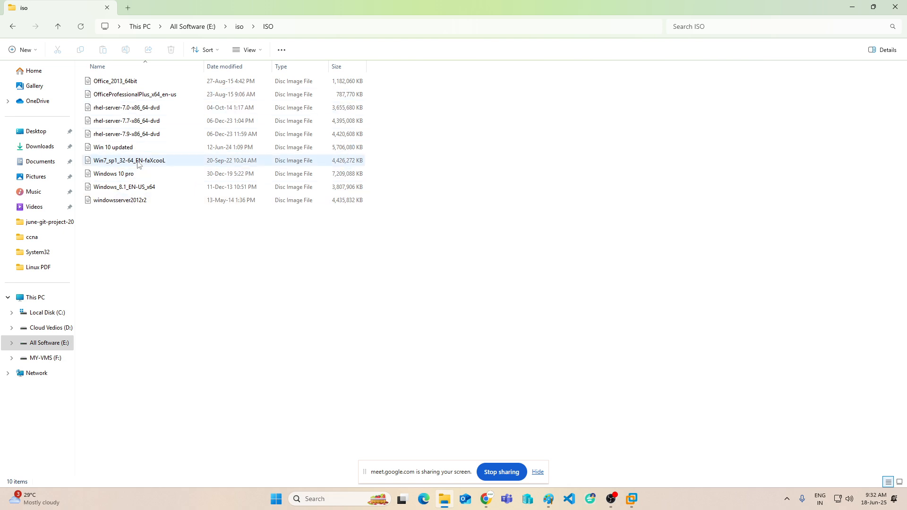
{"action": "left_click", "coordinate": [15, 31]}
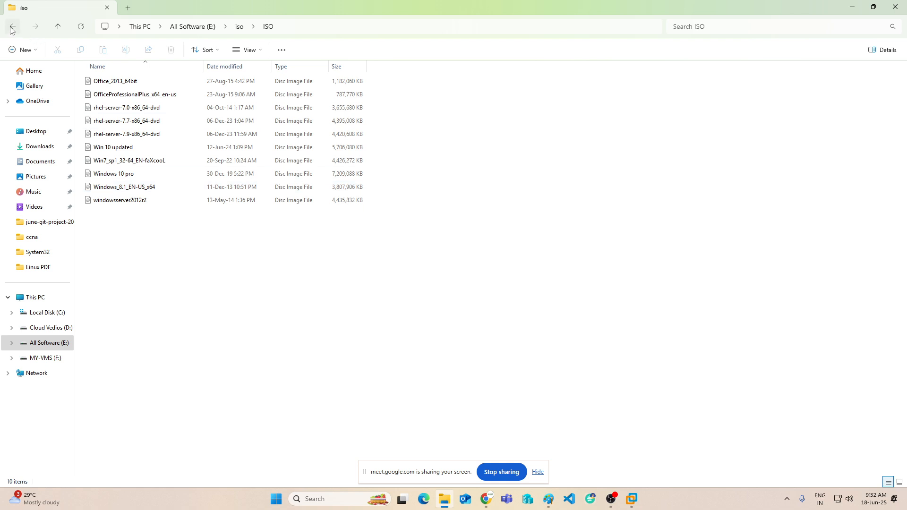
{"action": "left_click", "coordinate": [853, 8]}
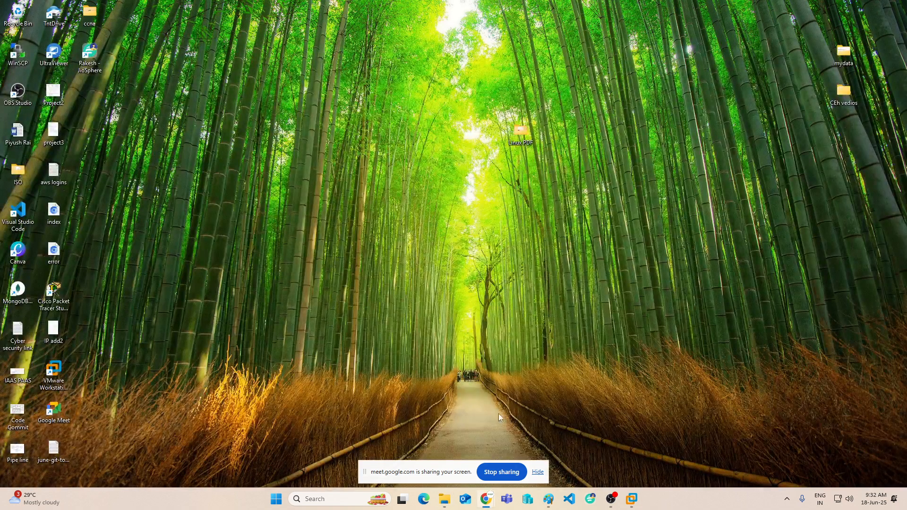
Restore Linux-Server1-VM, show the Workstation 16 Pro Home tab, then bring Paint forward.
{"action": "mouse_move", "coordinate": [633, 497]}
{"action": "left_click", "coordinate": [685, 437]}
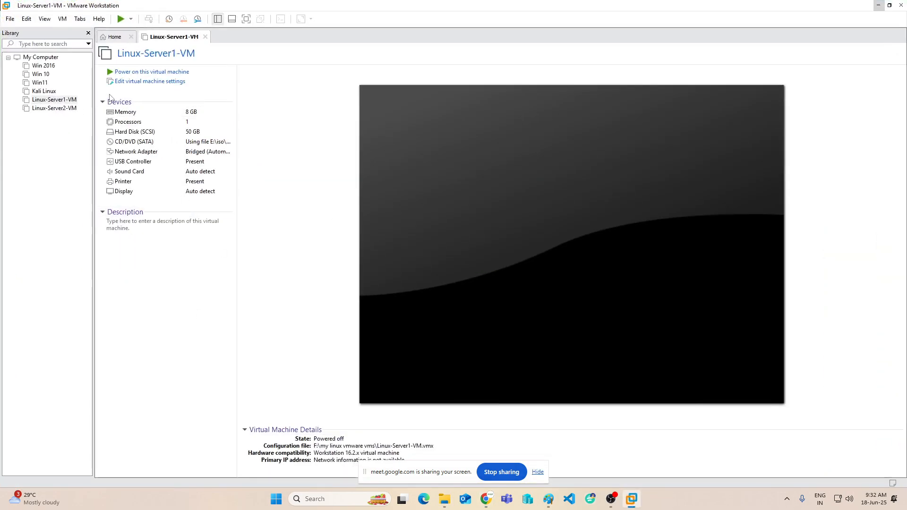
{"action": "left_click", "coordinate": [114, 37]}
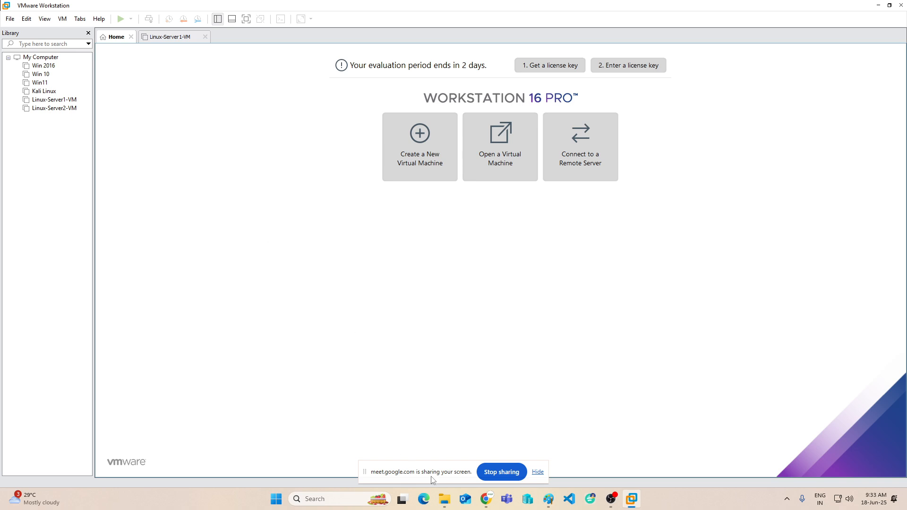
{"action": "left_click", "coordinate": [548, 499]}
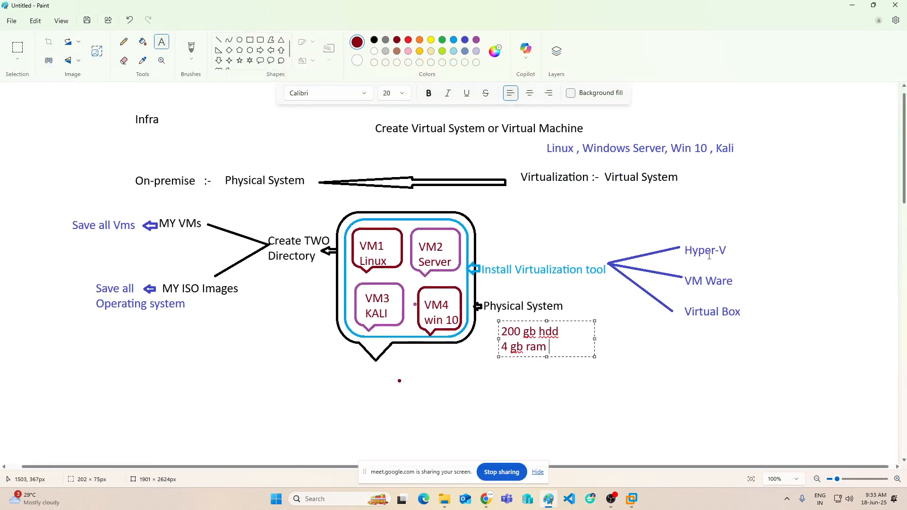
Commit the '200 gb hdd, 4 gb ram' note by Physical System, then return to E:\iso.
{"action": "left_click", "coordinate": [666, 378]}
{"action": "left_click", "coordinate": [535, 505]}
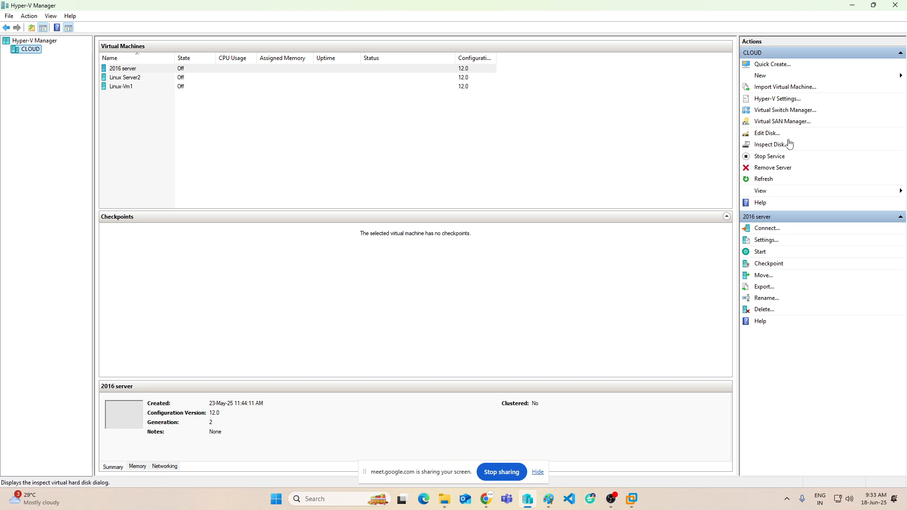
{"action": "left_click", "coordinate": [852, 6]}
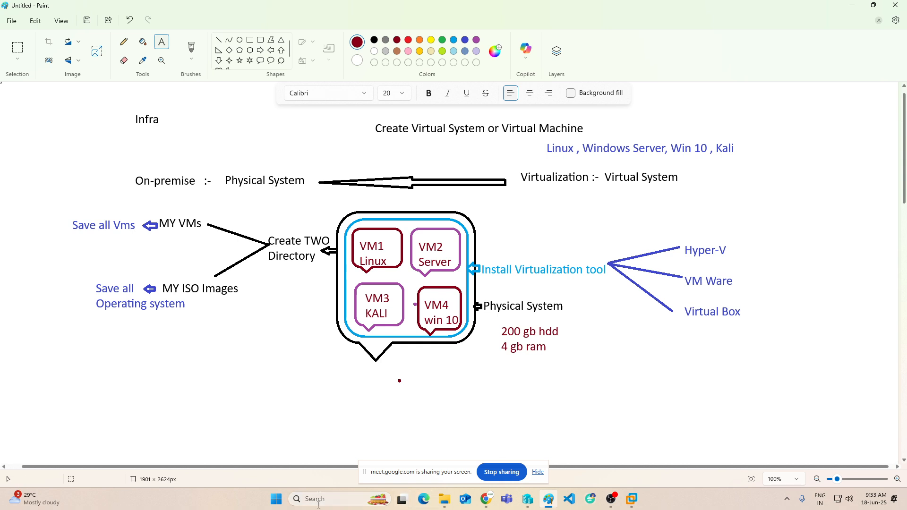
{"action": "left_click", "coordinate": [444, 499]}
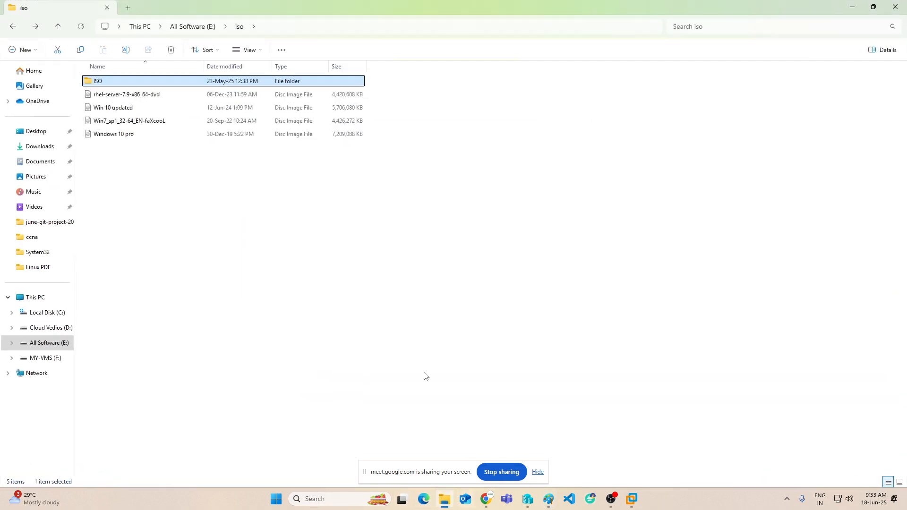
Check This PC's About page for 16 GB RAM and Windows 11 Pro, then close Settings.
{"action": "right_click", "coordinate": [35, 299]}
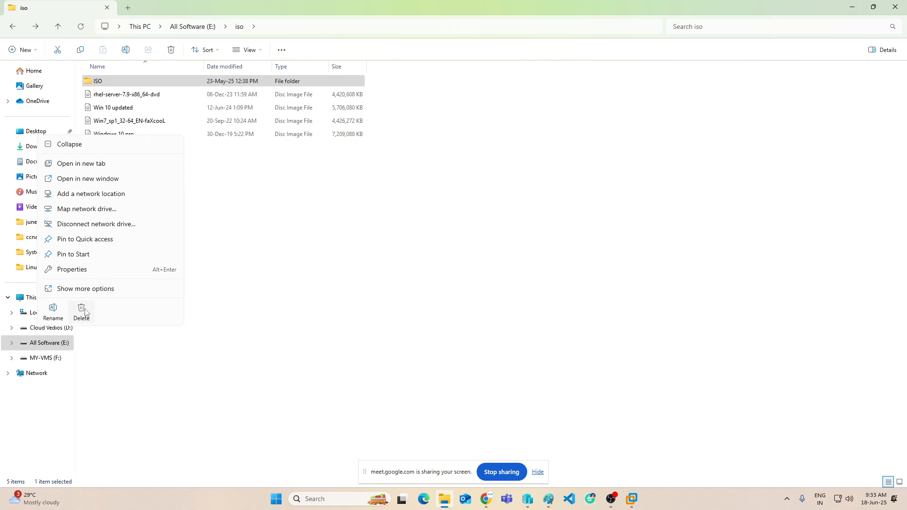
{"action": "left_click", "coordinate": [76, 273]}
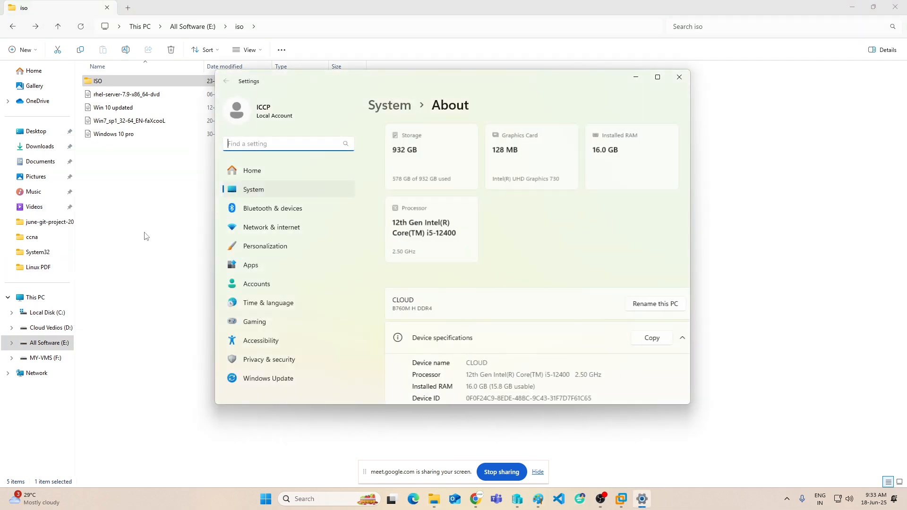
{"action": "scroll", "coordinate": [516, 292], "scroll_direction": "down", "scroll_amount": 3}
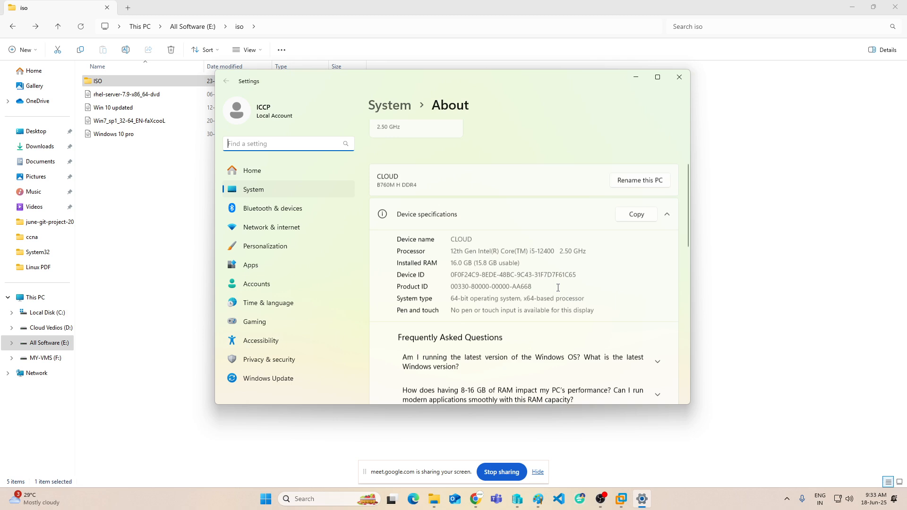
{"action": "scroll", "coordinate": [517, 292], "scroll_direction": "down", "scroll_amount": 6}
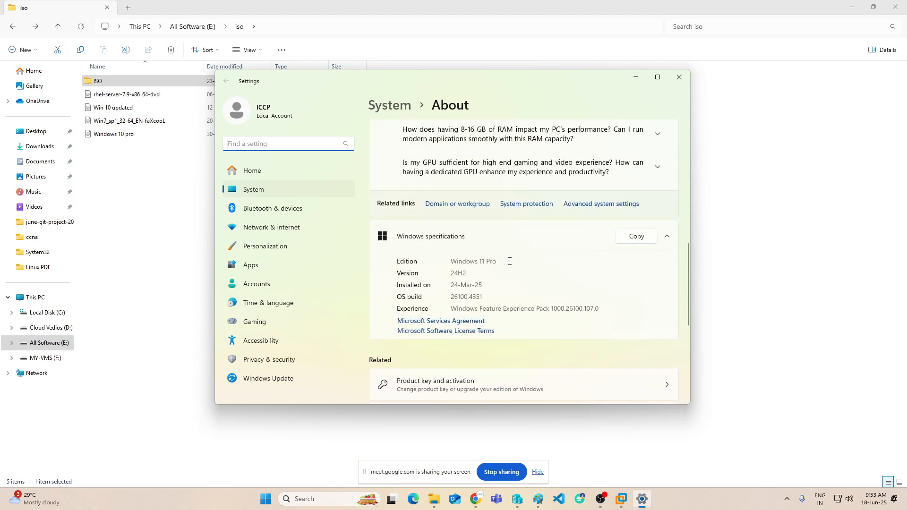
{"action": "left_click_drag", "start_coordinate": [510, 262], "coordinate": [434, 261]}
{"action": "left_click_drag", "start_coordinate": [502, 261], "coordinate": [432, 261]}
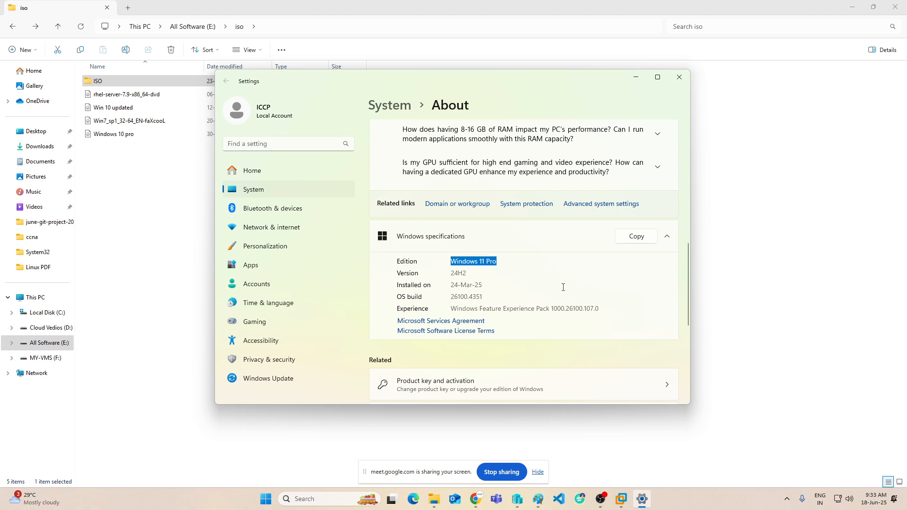
{"action": "left_click", "coordinate": [679, 77]}
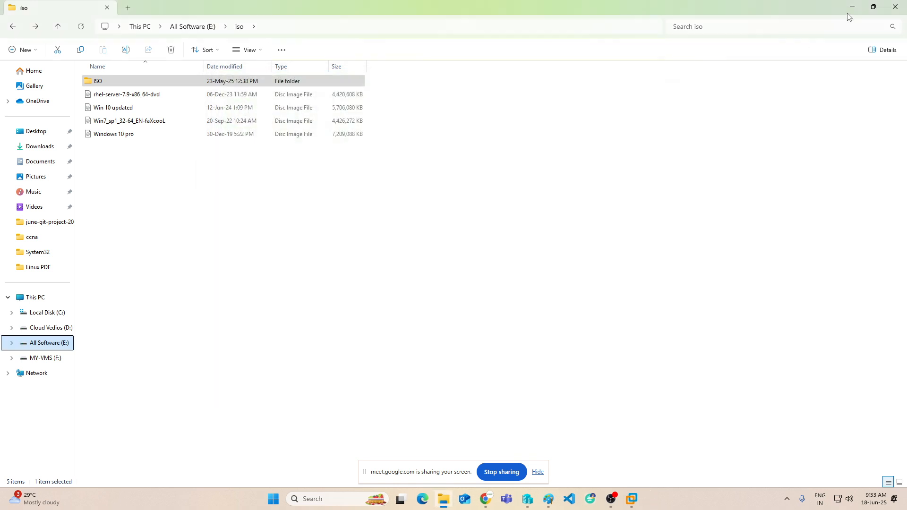
{"action": "left_click", "coordinate": [851, 8]}
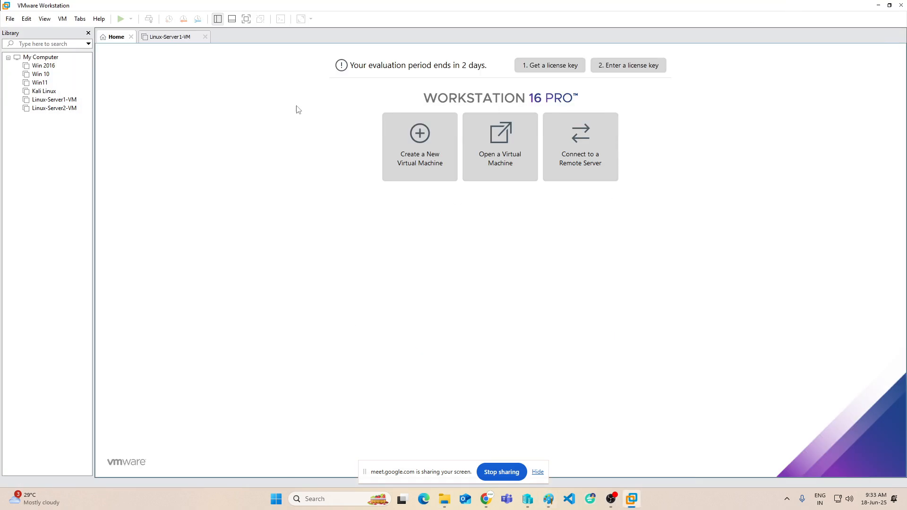
Start a Custom new VM with Workstation 16.2.x compatibility and the OS installed later.
{"action": "mouse_move", "coordinate": [487, 498]}
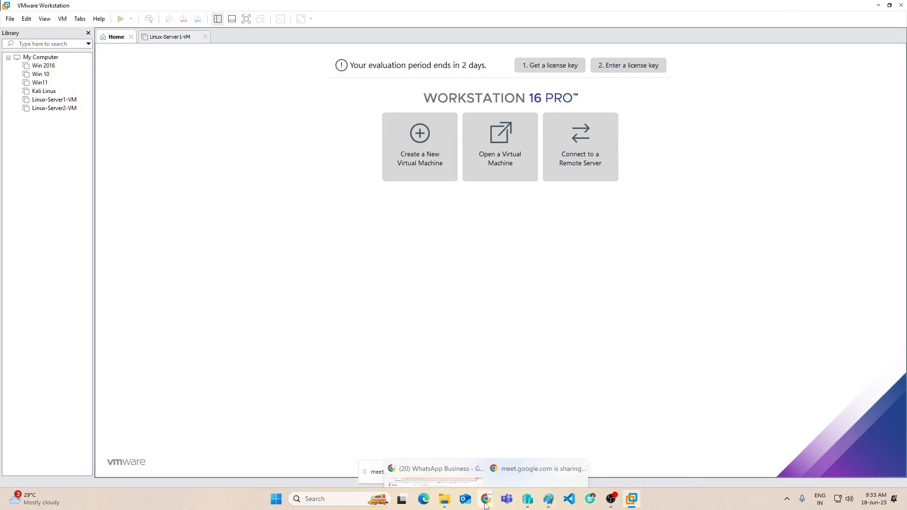
{"action": "left_click", "coordinate": [432, 448]}
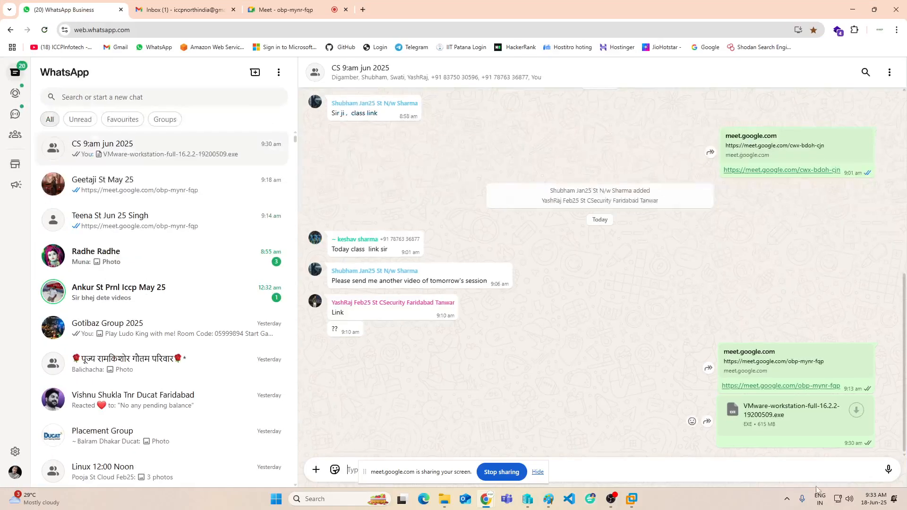
{"action": "left_click", "coordinate": [852, 9]}
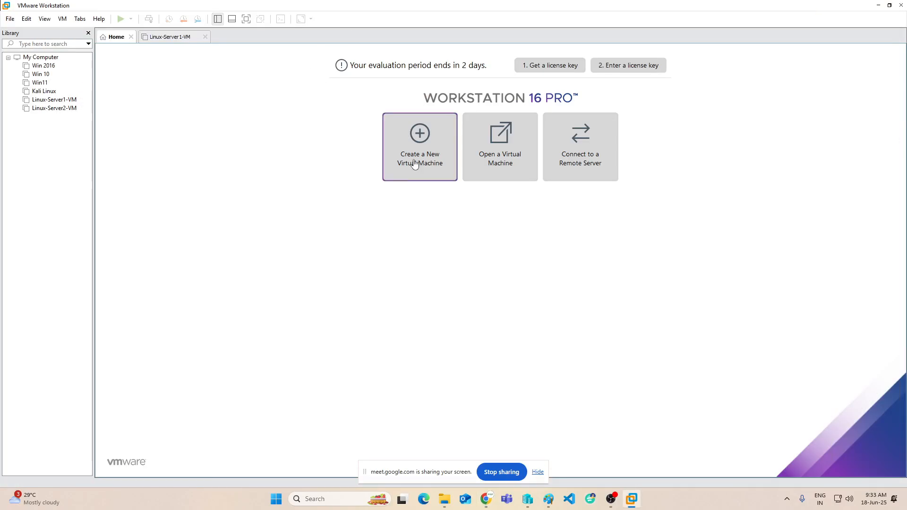
{"action": "left_click", "coordinate": [421, 130]}
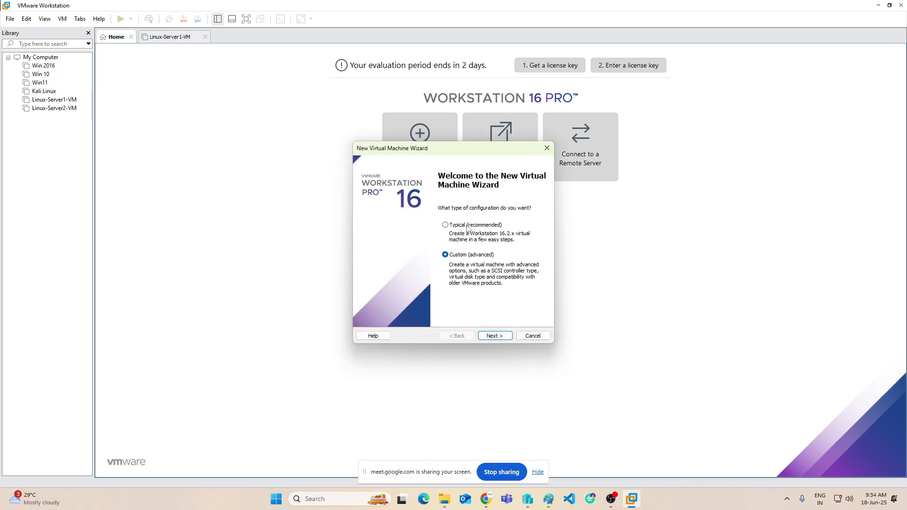
{"action": "left_click", "coordinate": [502, 339]}
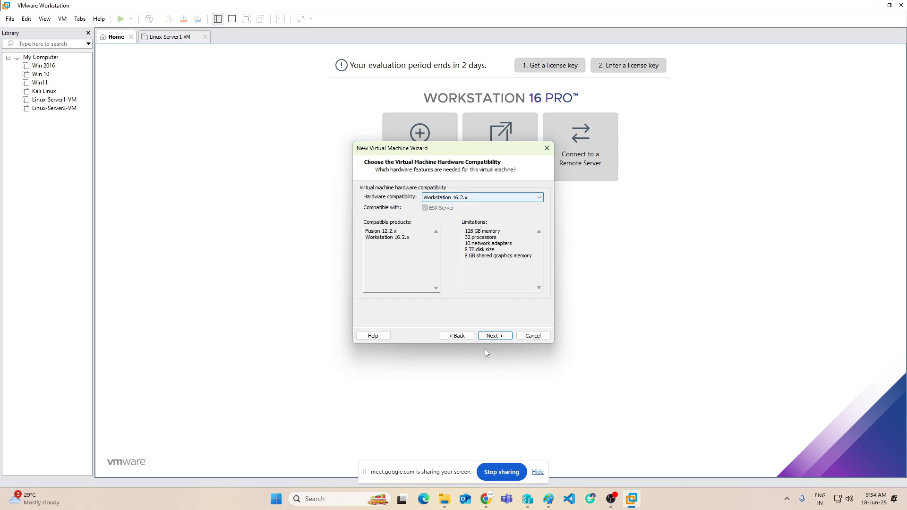
{"action": "left_click", "coordinate": [491, 338]}
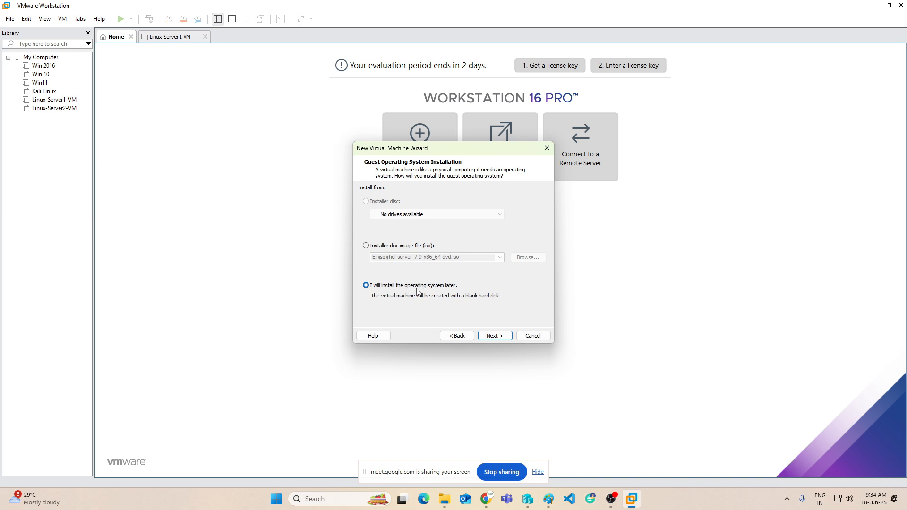
{"action": "left_click", "coordinate": [495, 336]}
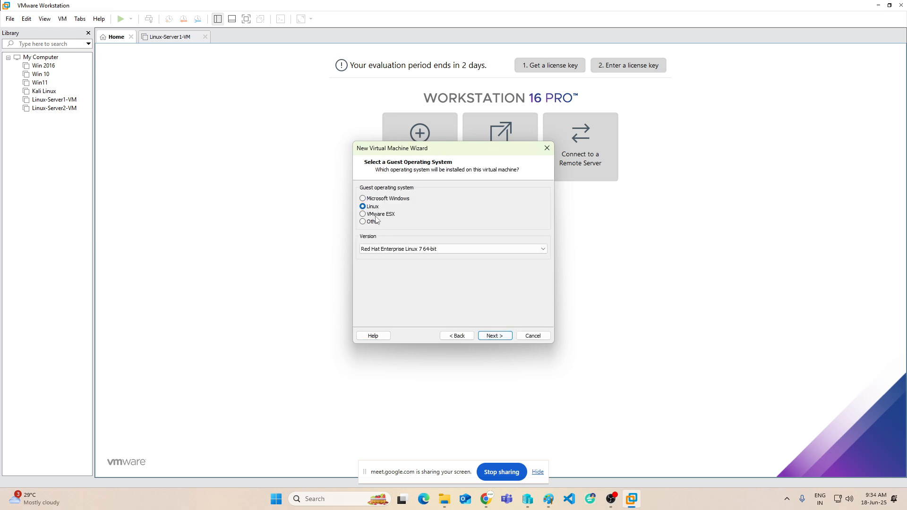
Choose Microsoft Windows, version Windows 10, as the guest operating system.
{"action": "left_click", "coordinate": [371, 199]}
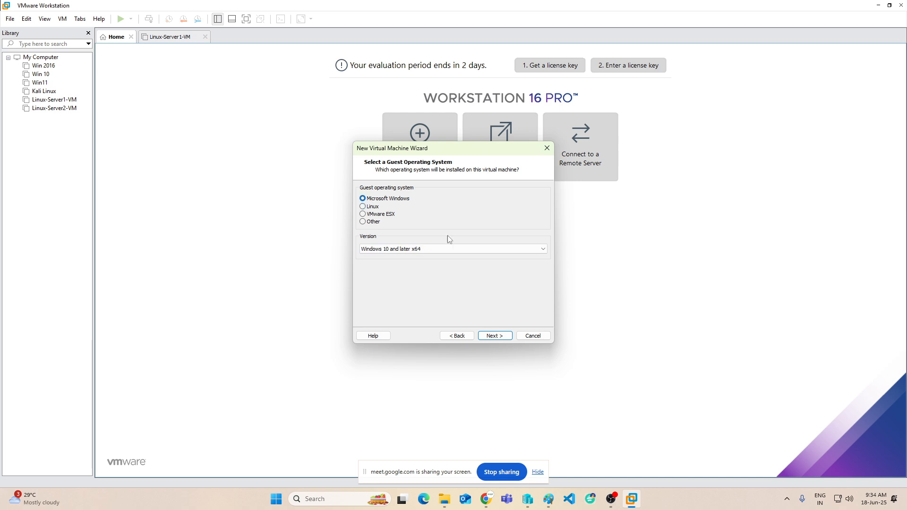
{"action": "left_click", "coordinate": [489, 252]}
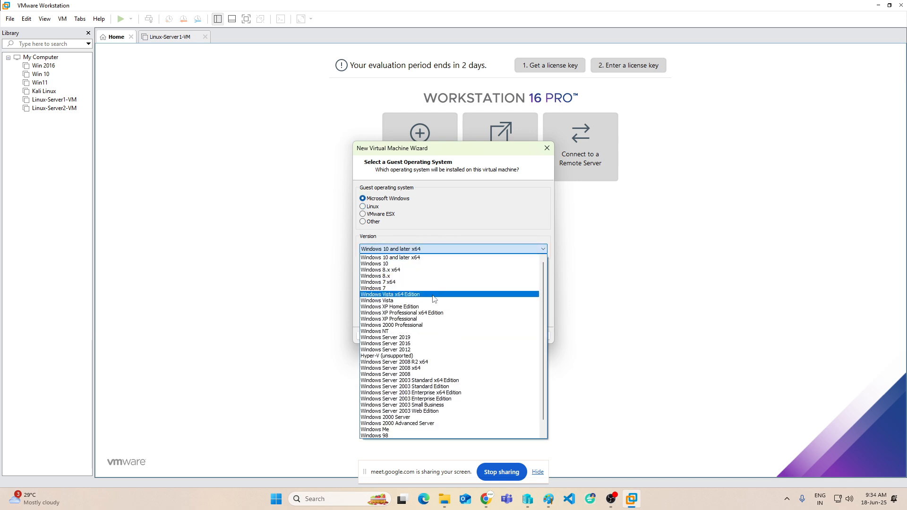
{"action": "left_click", "coordinate": [400, 263]}
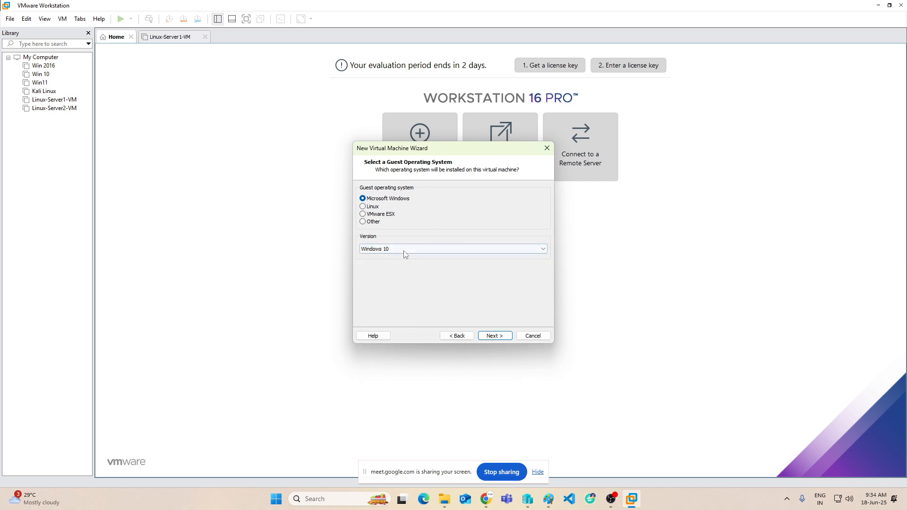
{"action": "left_click", "coordinate": [493, 336]}
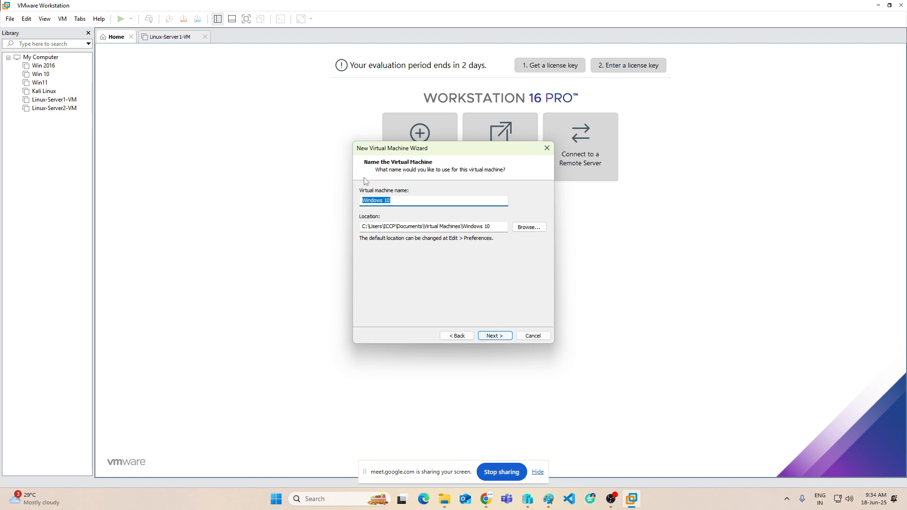
Replace the default Windows 10 name with Win10-VM2, changing the space to a hyphen.
{"action": "left_click", "coordinate": [408, 198]}
{"action": "left_click_drag", "start_coordinate": [408, 198], "coordinate": [263, 199]}
{"action": "type", "text": "Wi"}
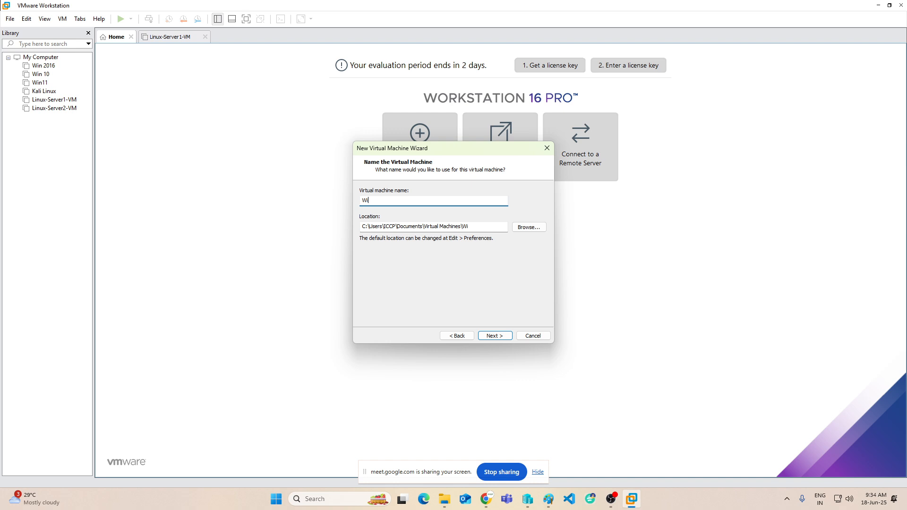
{"action": "type", "text": "n10 VM2"}
{"action": "left_click", "coordinate": [379, 202]}
{"action": "key", "text": "BackSpace"}
{"action": "type", "text": "-VM2"}
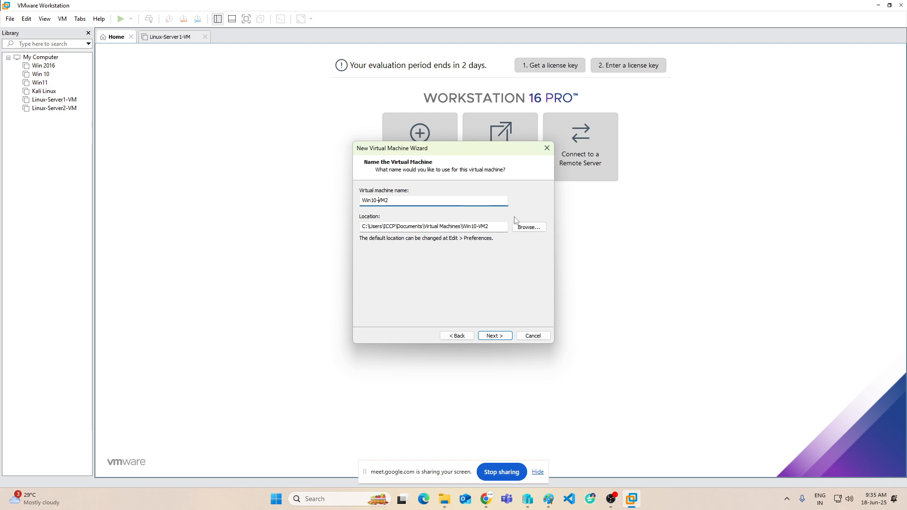
Browse to the MY VMS folder on the MY-VMS (F:) drive.
{"action": "left_click", "coordinate": [531, 228]}
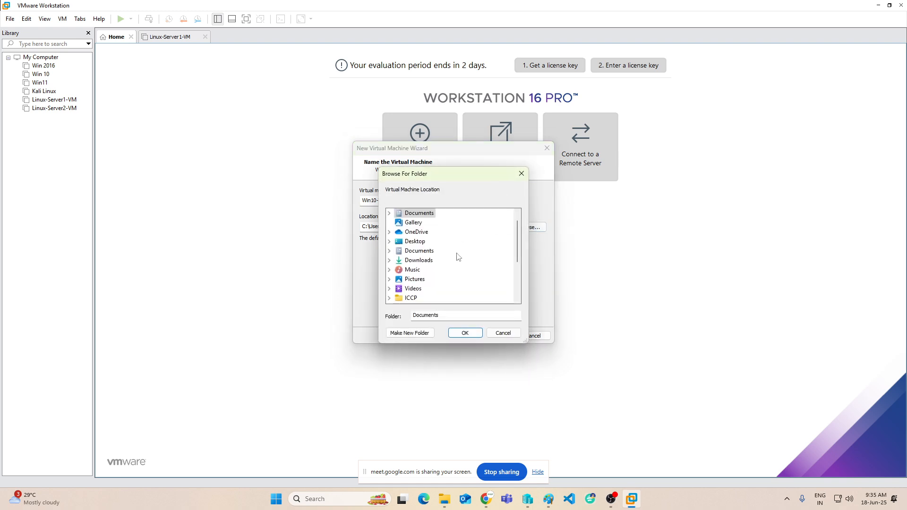
{"action": "scroll", "coordinate": [455, 255], "scroll_direction": "down", "scroll_amount": 3}
{"action": "scroll", "coordinate": [439, 252], "scroll_direction": "up", "scroll_amount": 4}
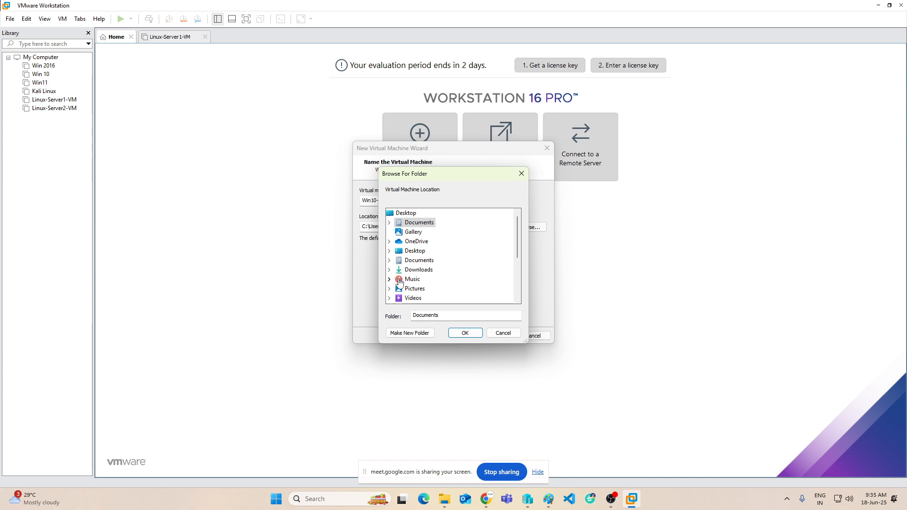
{"action": "scroll", "coordinate": [437, 266], "scroll_direction": "down", "scroll_amount": 1}
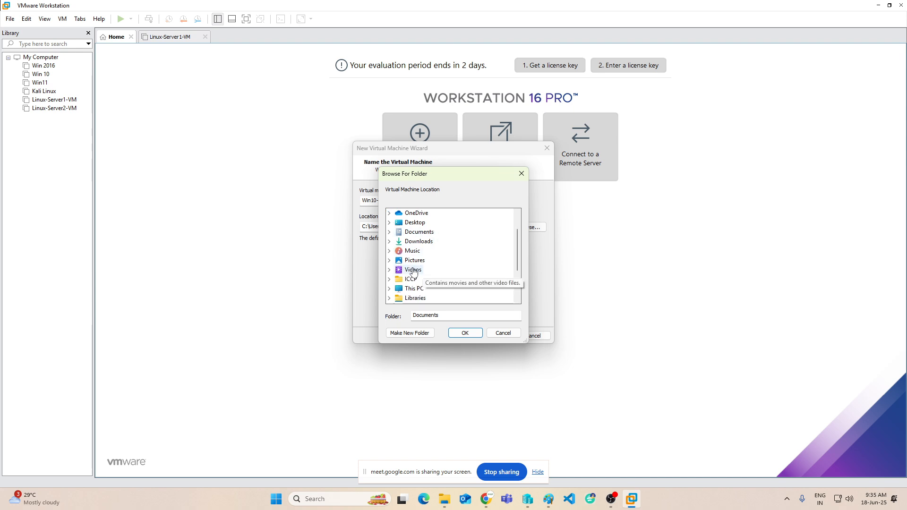
{"action": "left_click", "coordinate": [389, 288]}
{"action": "scroll", "coordinate": [431, 285], "scroll_direction": "down", "scroll_amount": 2}
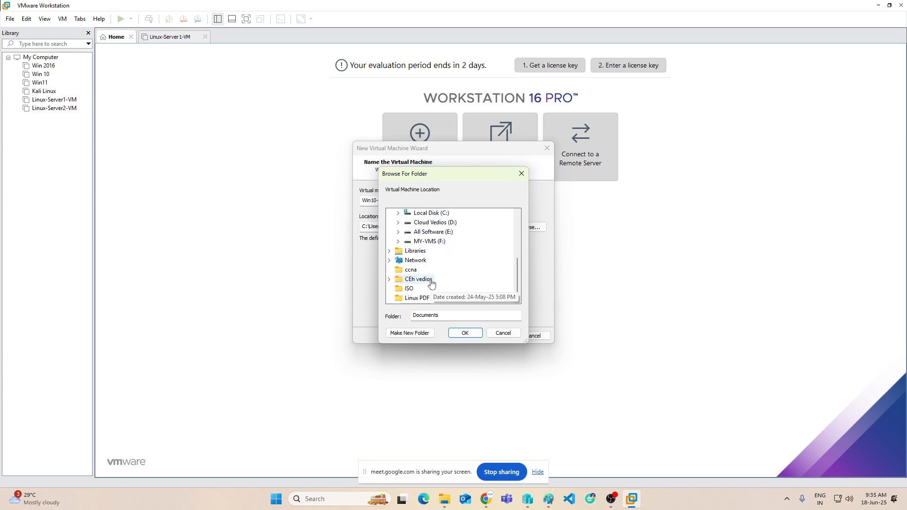
{"action": "left_click", "coordinate": [398, 241]}
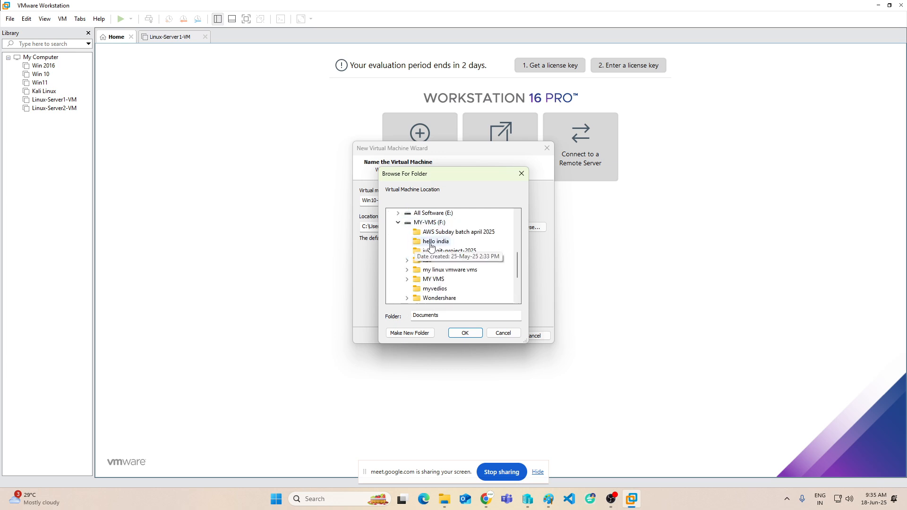
{"action": "left_click", "coordinate": [432, 279]}
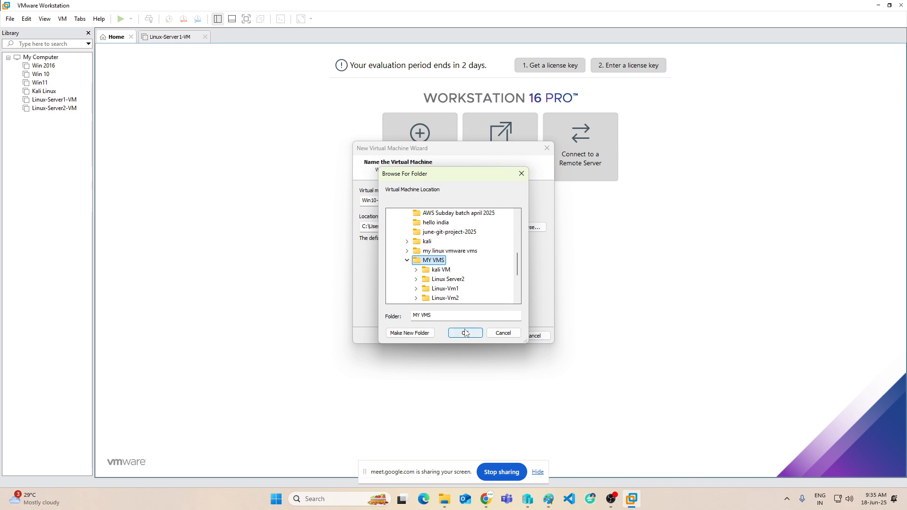
Create a win10-Vm2 folder inside MY VMS and use it as the storage location.
{"action": "scroll", "coordinate": [482, 278], "scroll_direction": "down", "scroll_amount": 1}
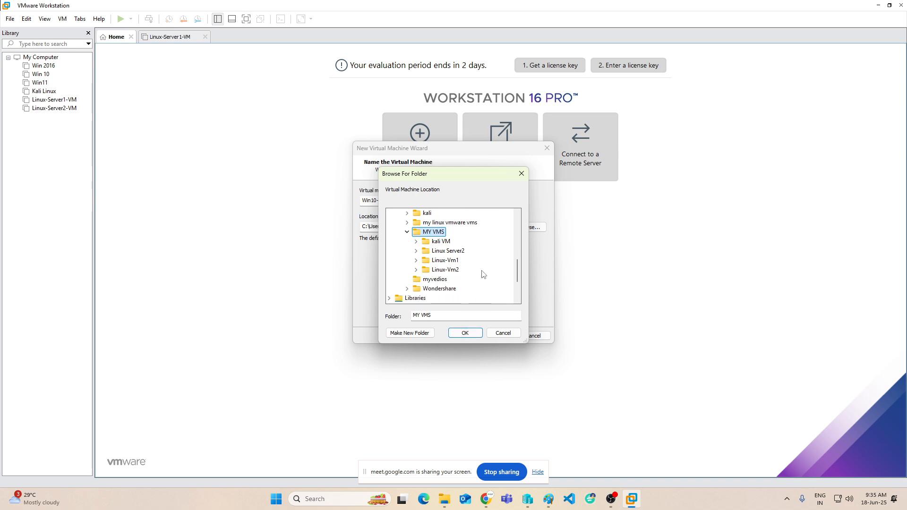
{"action": "left_click", "coordinate": [415, 333]}
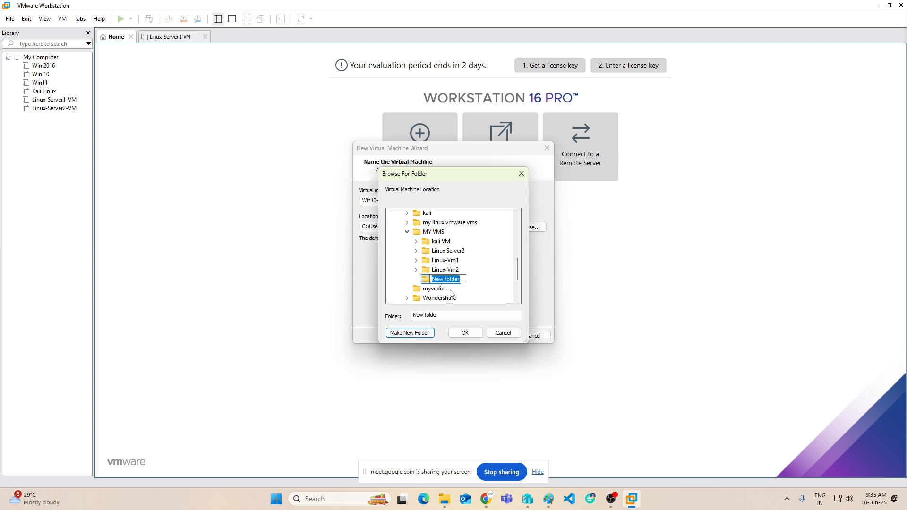
{"action": "type", "text": "win10-Vm2"}
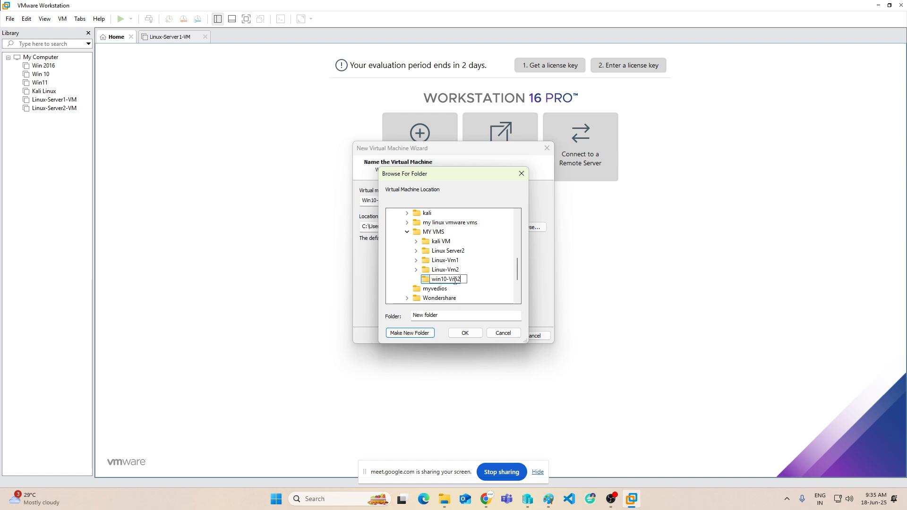
{"action": "key", "text": "Return"}
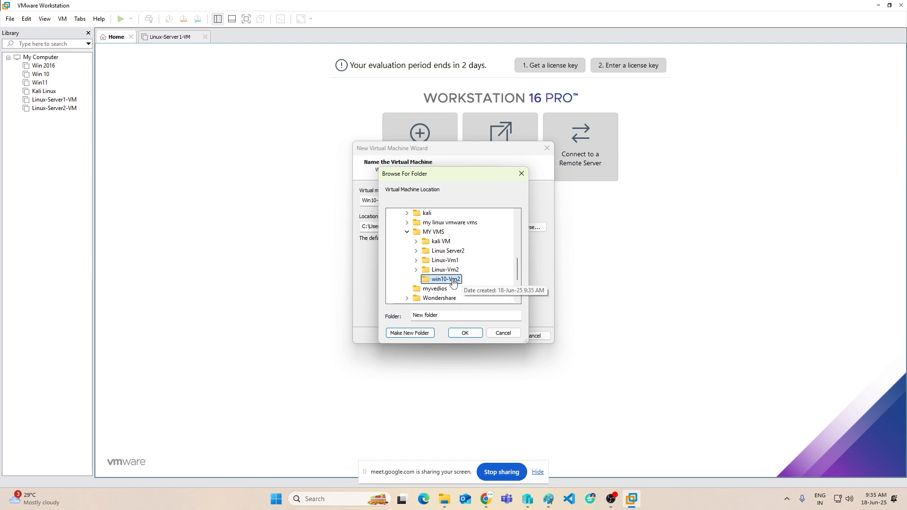
{"action": "left_click", "coordinate": [459, 333]}
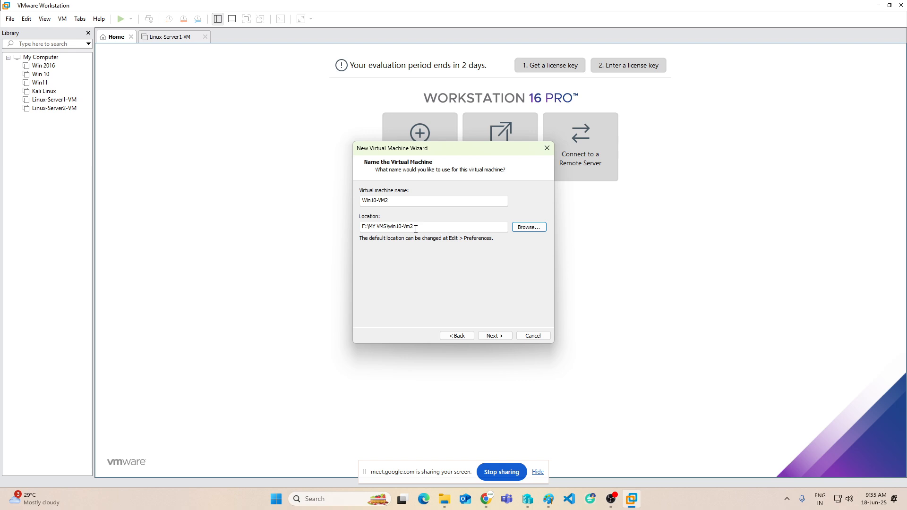
Keep BIOS firmware and two processors, and set the memory to 2048 MB.
{"action": "left_click", "coordinate": [494, 336]}
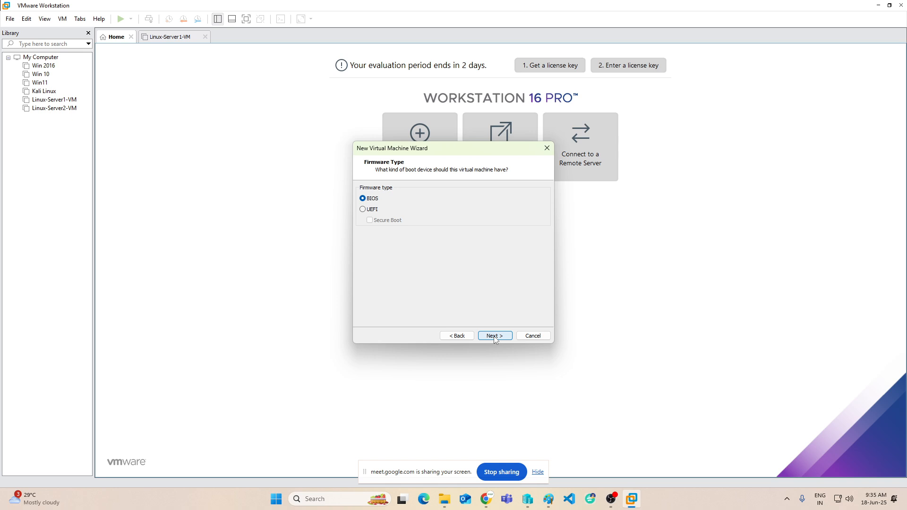
{"action": "left_click", "coordinate": [495, 337]}
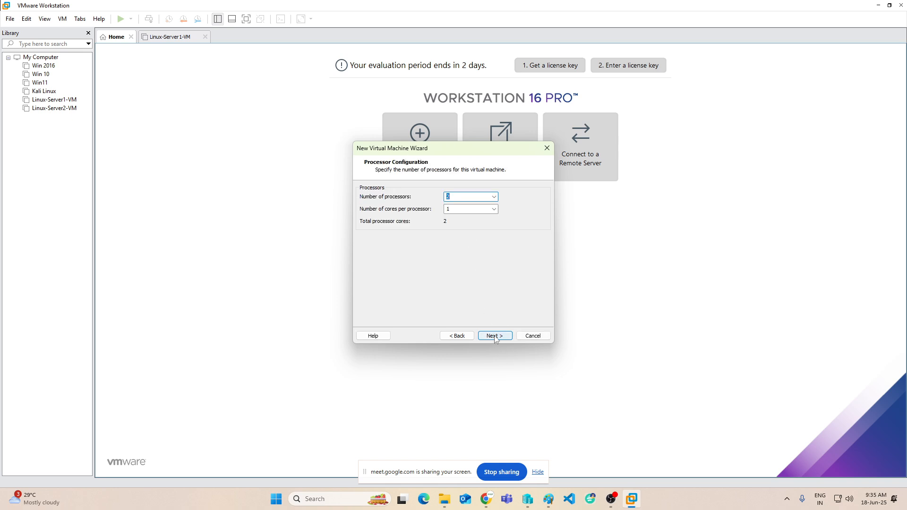
{"action": "left_click", "coordinate": [494, 336]}
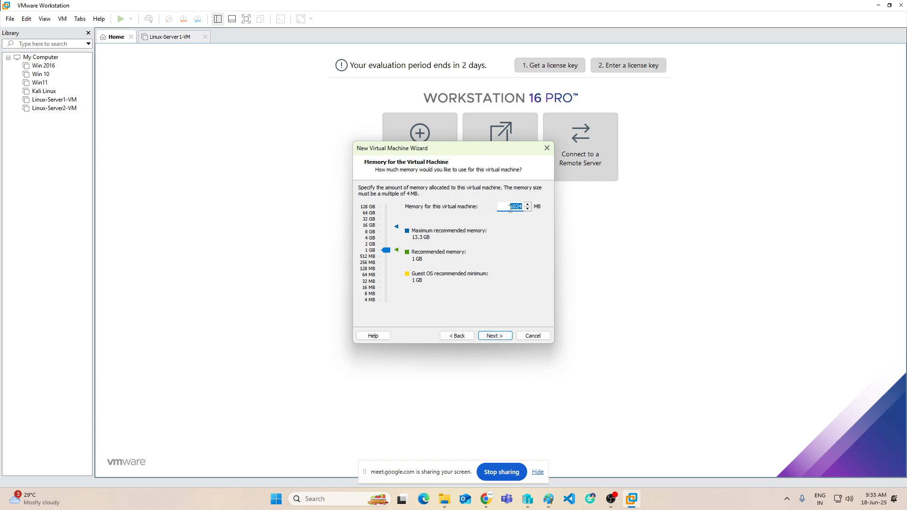
{"action": "left_click_drag", "start_coordinate": [386, 250], "coordinate": [387, 242]}
{"action": "left_click_drag", "start_coordinate": [386, 237], "coordinate": [384, 241]}
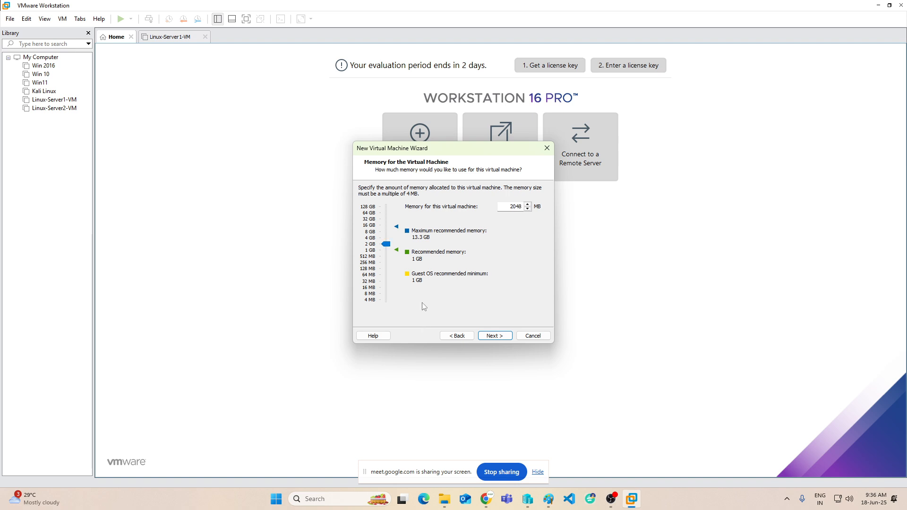
Advance past the Memory page to Network Type, leaving NAT selected.
{"action": "left_click", "coordinate": [493, 336]}
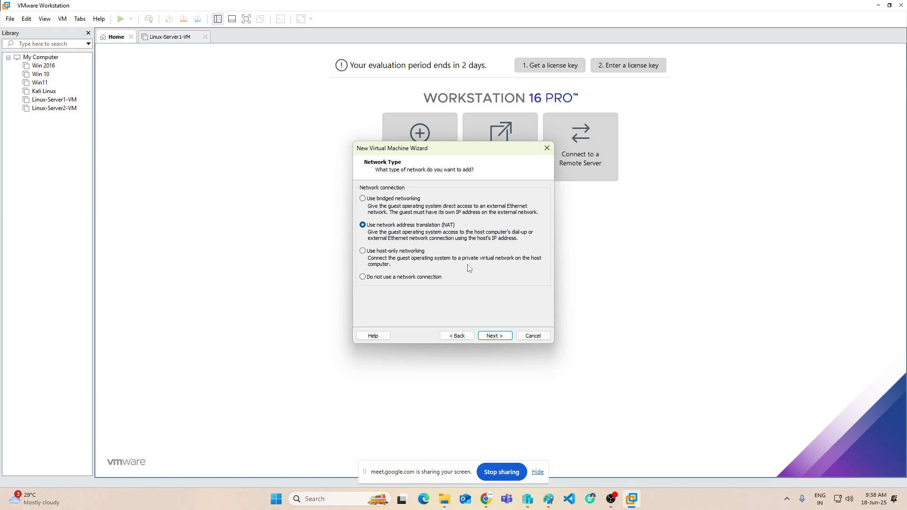
Keep NAT and the LSI Logic SAS controller, use a SCSI disk, and create a new virtual disk.
{"action": "left_click", "coordinate": [503, 341]}
{"action": "left_click", "coordinate": [503, 341]}
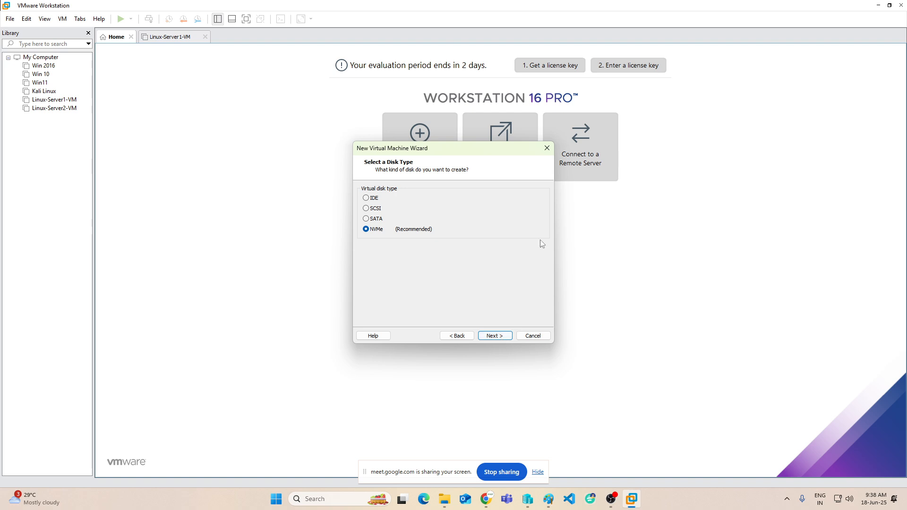
{"action": "left_click", "coordinate": [367, 209]}
{"action": "left_click", "coordinate": [493, 335]}
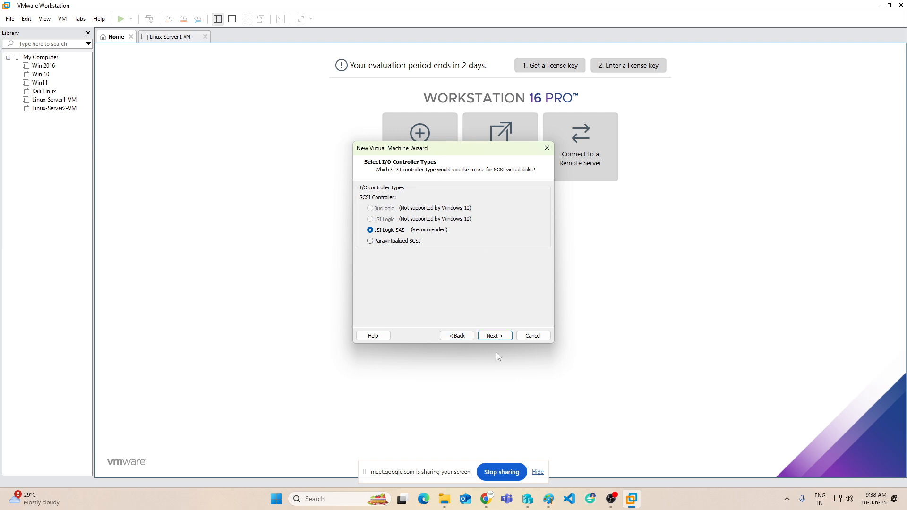
{"action": "left_click", "coordinate": [485, 335]}
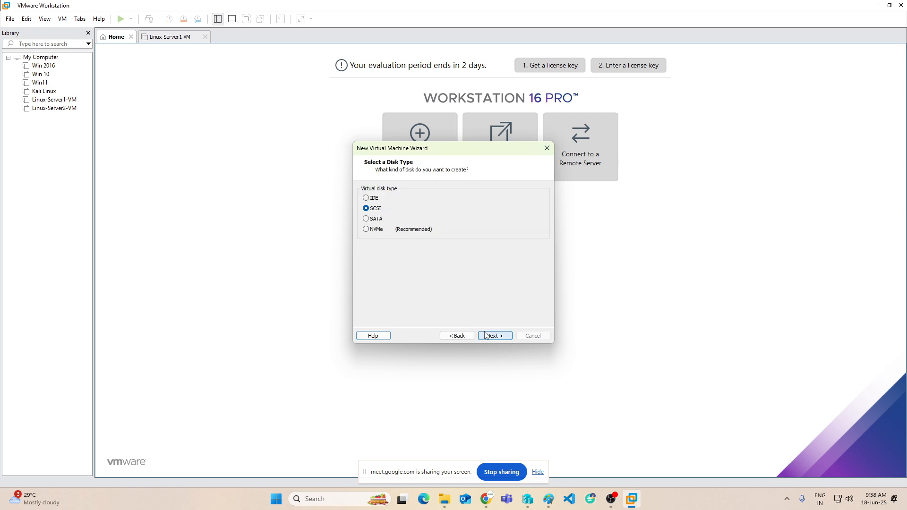
{"action": "left_click", "coordinate": [488, 337]}
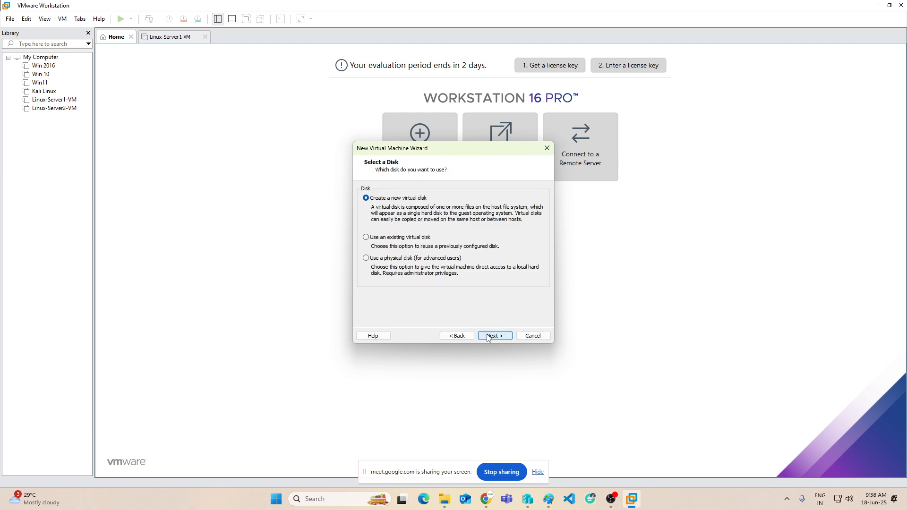
{"action": "left_click", "coordinate": [488, 336]}
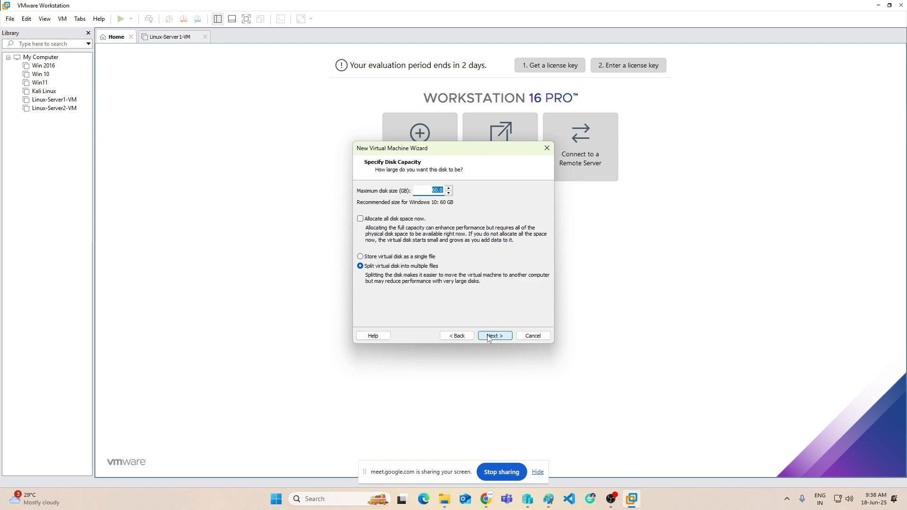
Set the disk size to 50 GB, stored as a single file.
{"action": "double_click", "coordinate": [432, 192]}
{"action": "type", "text": "100"}
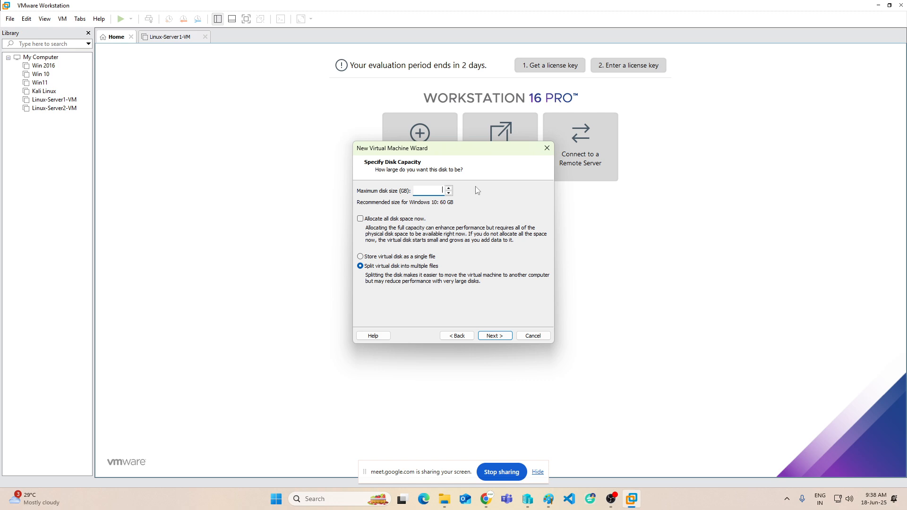
{"action": "type", "text": "50"}
{"action": "left_click", "coordinate": [411, 257]}
{"action": "left_click", "coordinate": [505, 336]}
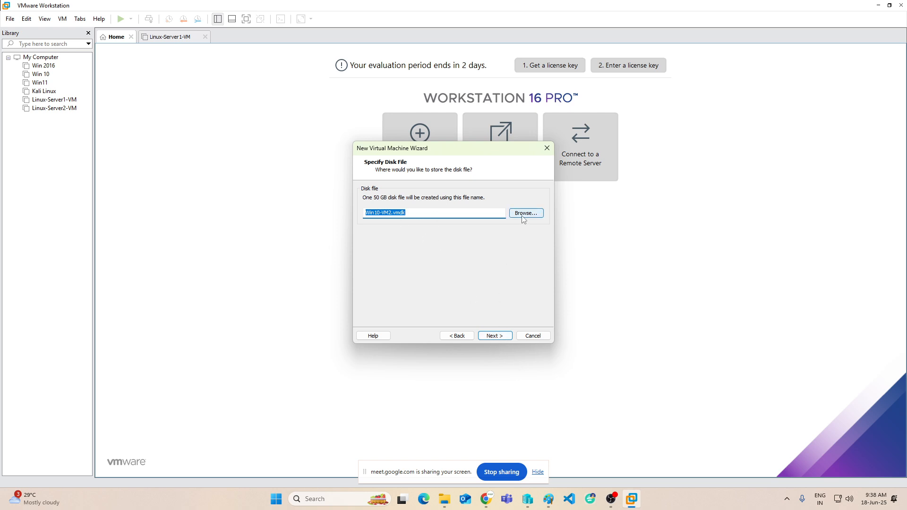
Accept the proposed disk file name and go to Customize Hardware for Win10-VM2.
{"action": "left_click", "coordinate": [492, 336]}
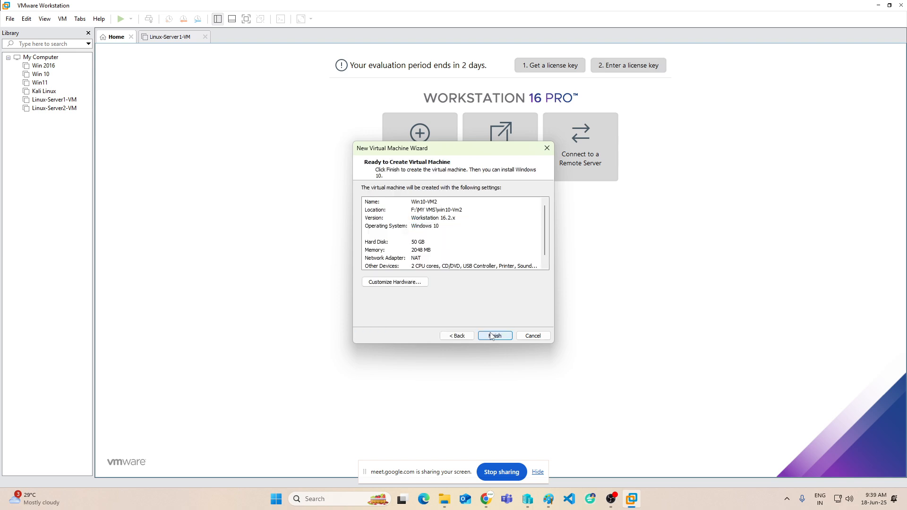
{"action": "left_click", "coordinate": [403, 283]}
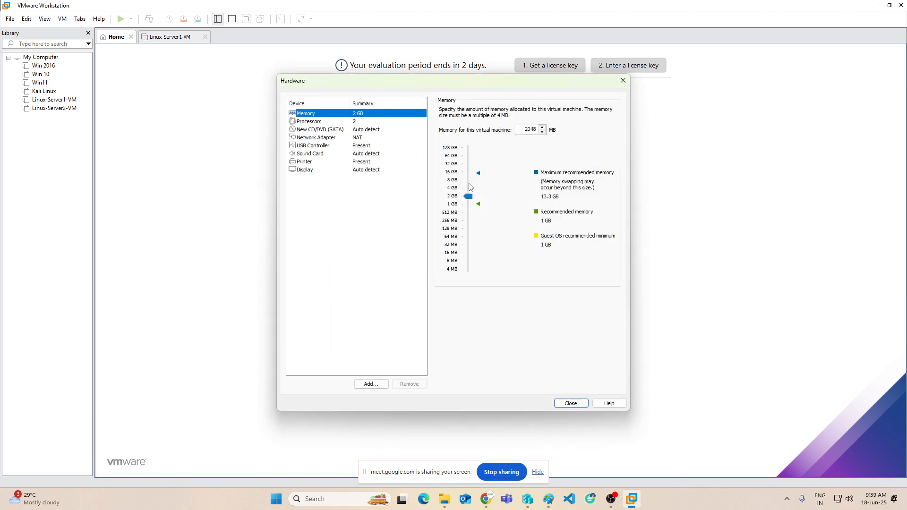
Raise the memory to 4 GB and switch the CD/DVD drive to use an ISO image file.
{"action": "left_click", "coordinate": [469, 196]}
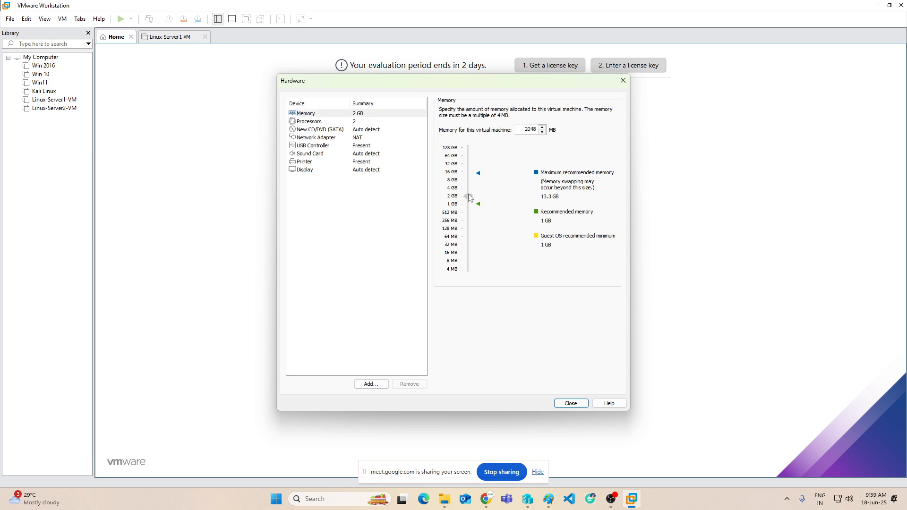
{"action": "left_click_drag", "start_coordinate": [469, 195], "coordinate": [467, 186]}
{"action": "left_click", "coordinate": [326, 131]}
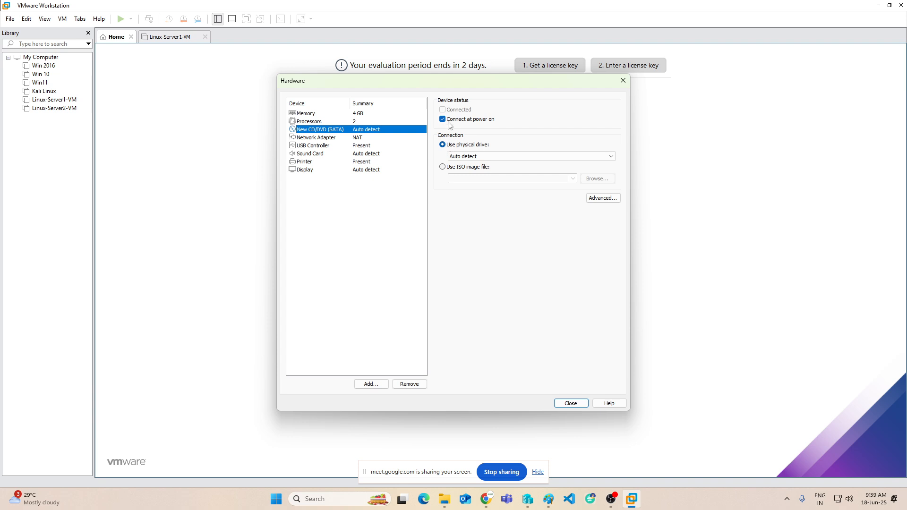
{"action": "left_click", "coordinate": [443, 166]}
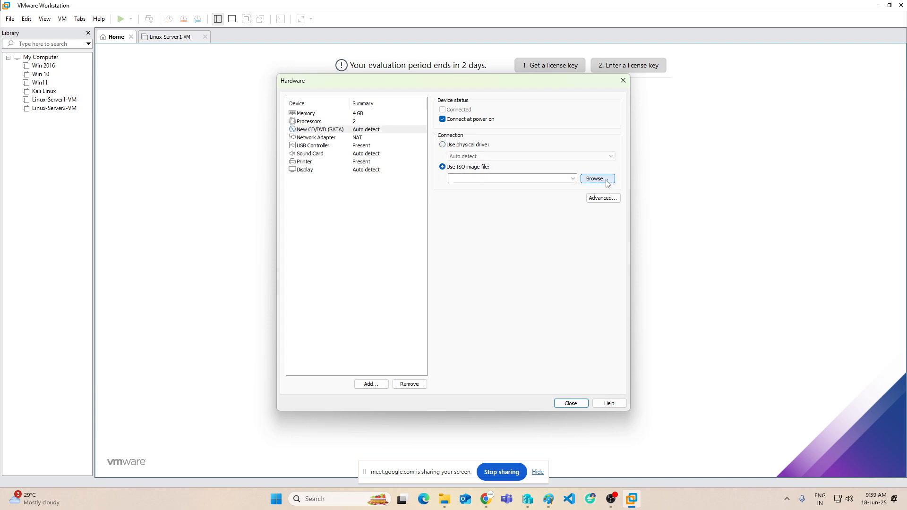
Attach the Windows 10 pro ISO from E:\iso to the CD/DVD drive.
{"action": "left_click", "coordinate": [596, 178]}
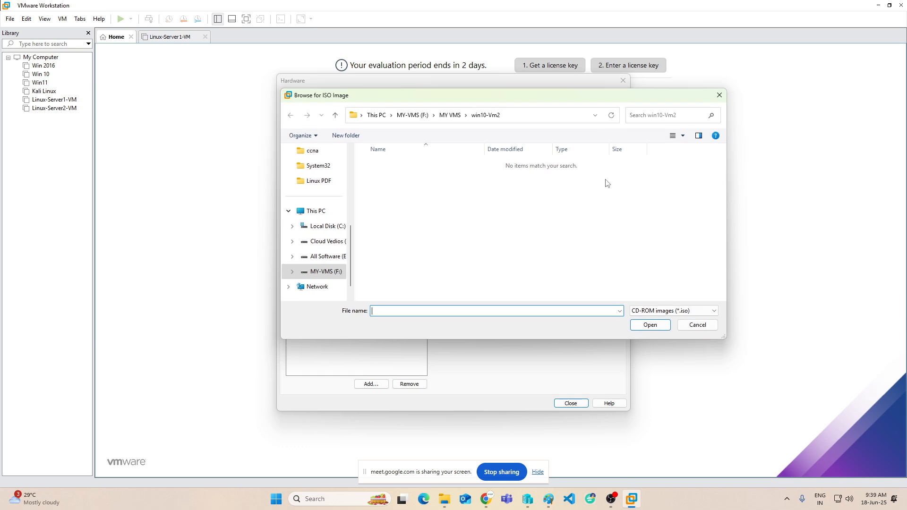
{"action": "left_click", "coordinate": [332, 259]}
{"action": "scroll", "coordinate": [395, 246], "scroll_direction": "down", "scroll_amount": 2}
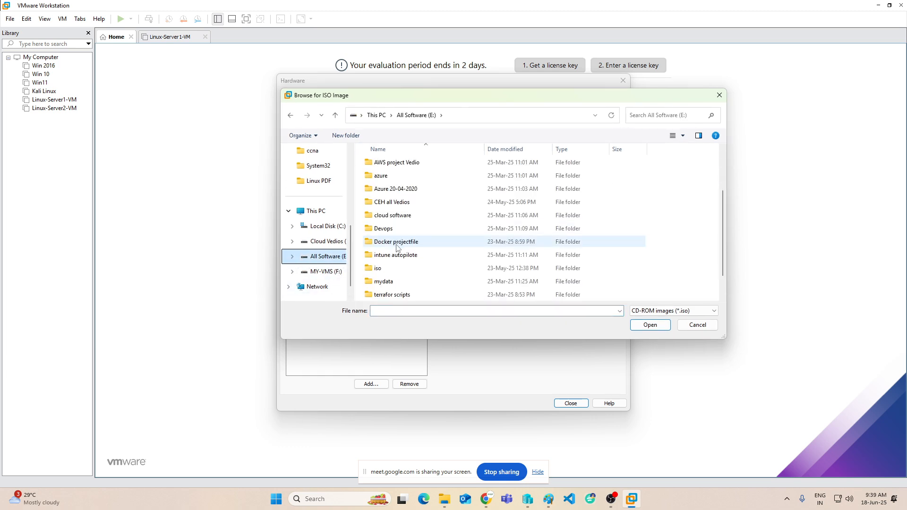
{"action": "double_click", "coordinate": [373, 271]}
{"action": "left_click", "coordinate": [410, 192]}
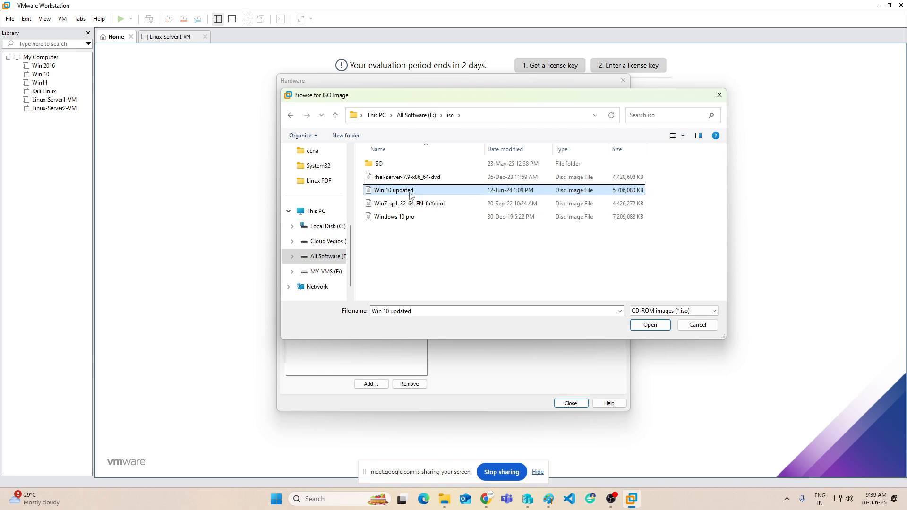
{"action": "left_click", "coordinate": [397, 217]}
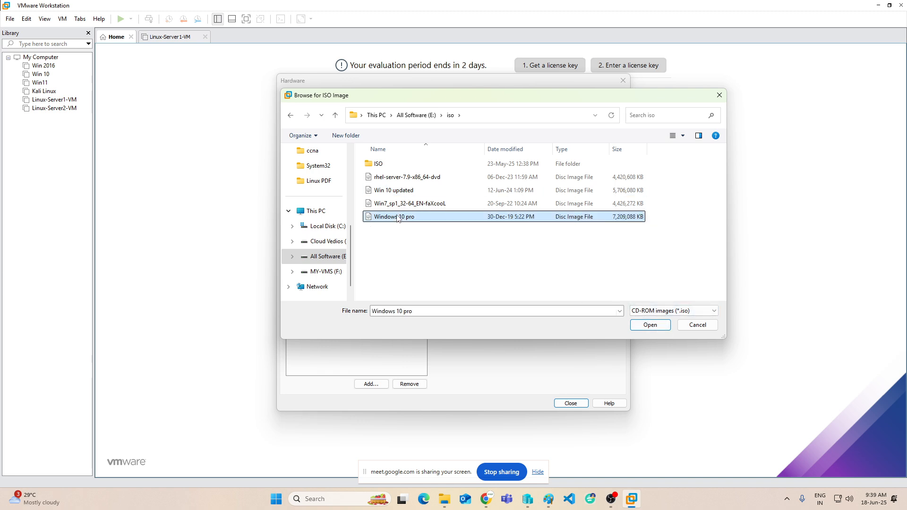
{"action": "left_click", "coordinate": [644, 326]}
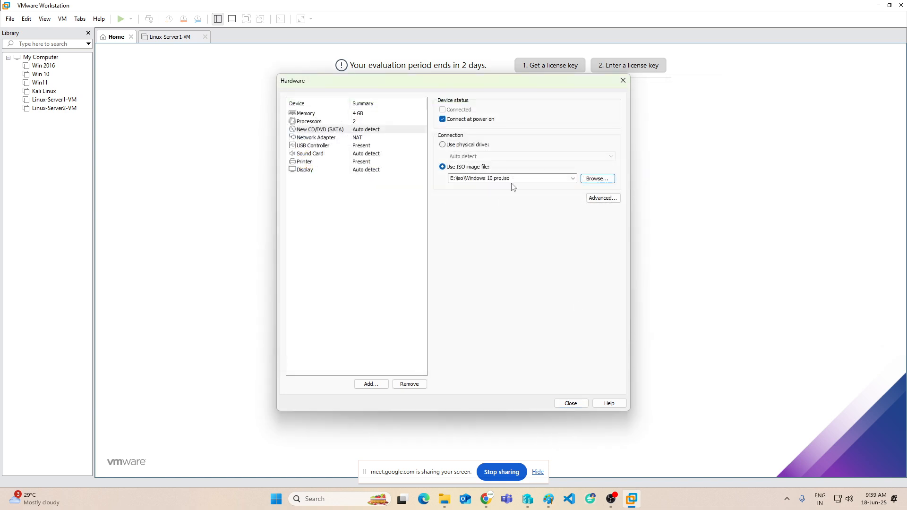
Close the hardware settings, finish creating Win10-VM2, and power it on.
{"action": "left_click", "coordinate": [570, 404]}
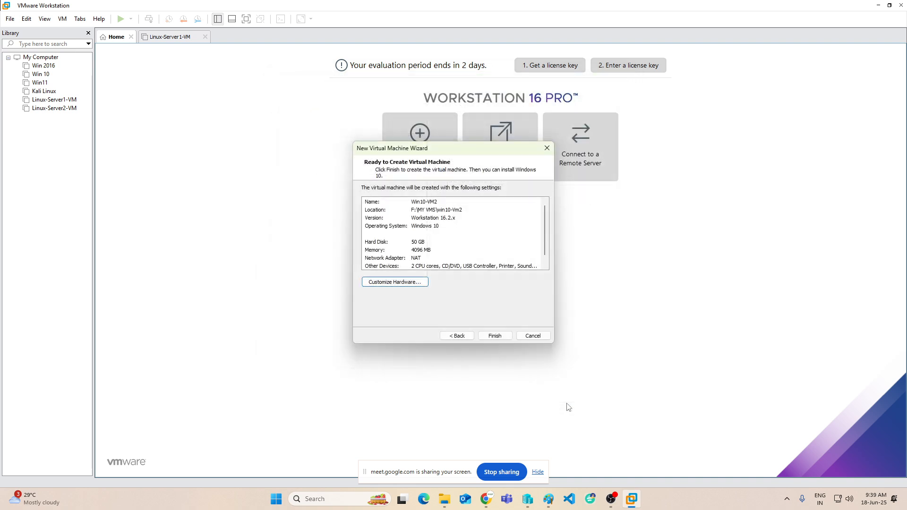
{"action": "left_click", "coordinate": [495, 336]}
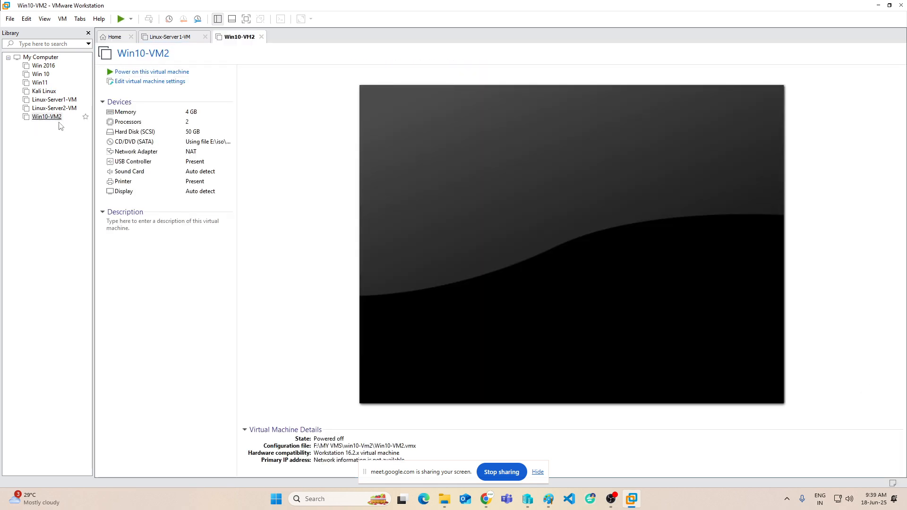
{"action": "left_click", "coordinate": [111, 72]}
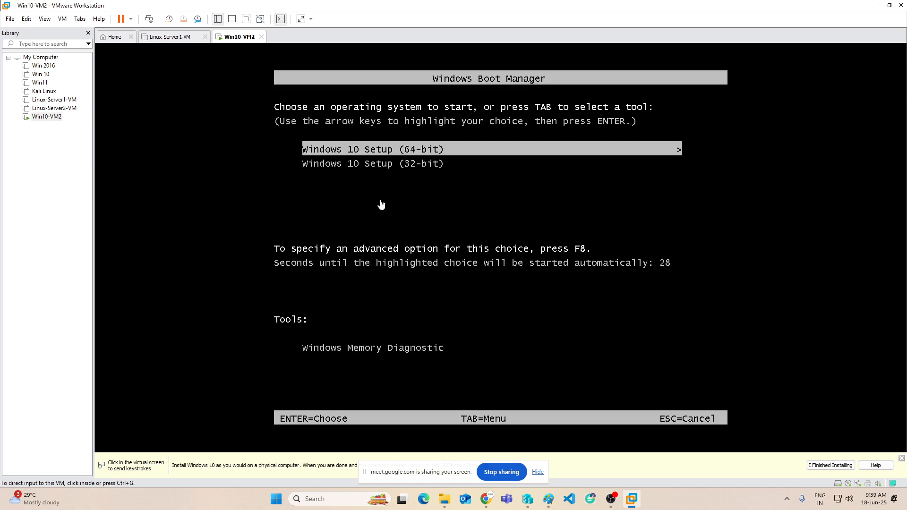
Boot Win10-VM2 from the ISO into Windows 10 Setup (64-bit).
{"action": "left_click", "coordinate": [407, 196]}
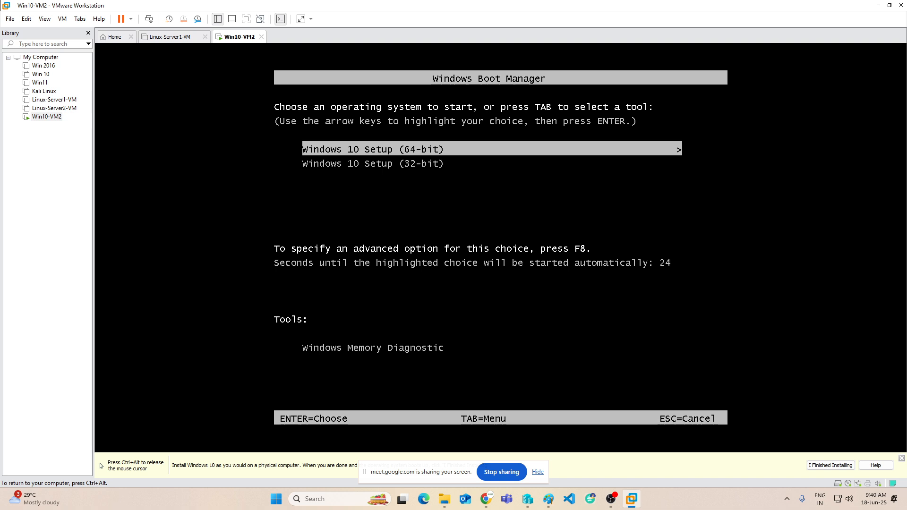
{"action": "key", "text": "Return"}
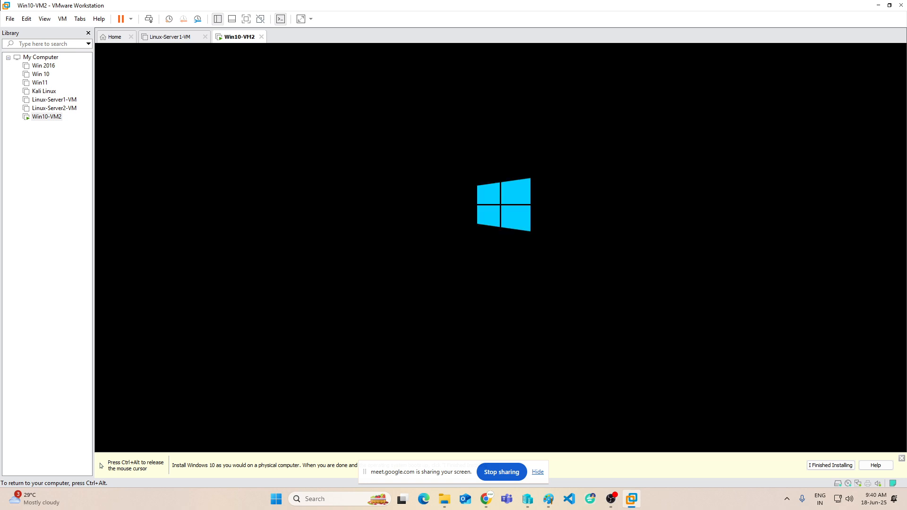
{"action": "key", "text": "ctrl+alt"}
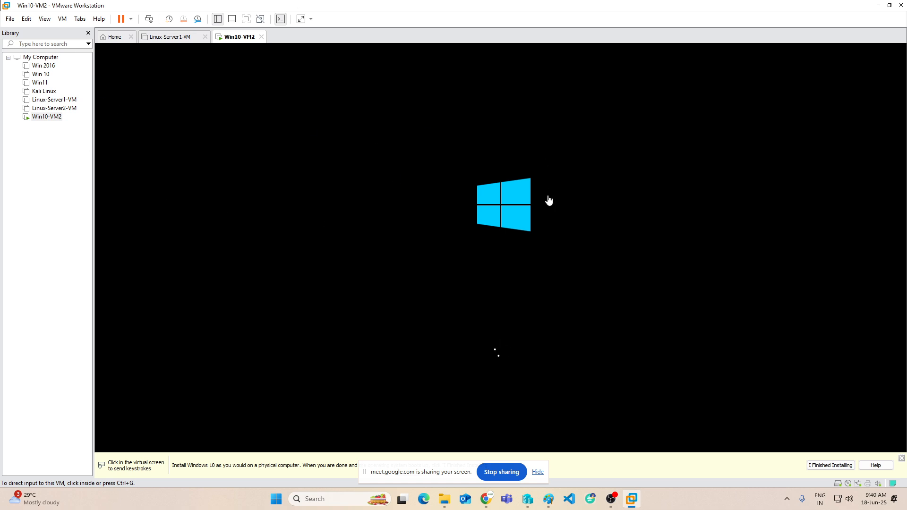
{"action": "left_click", "coordinate": [494, 226]}
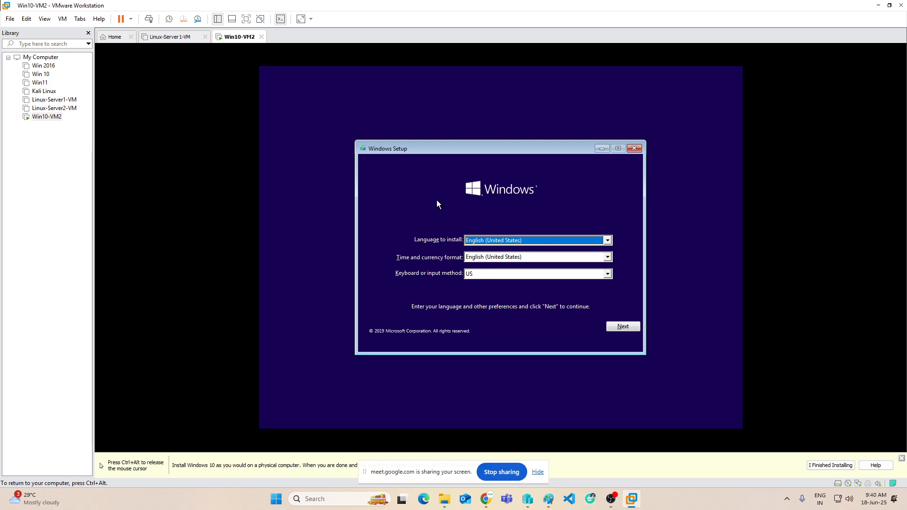
Keep the default language, skip the product key, choose Windows 10 Pro, and accept the license terms.
{"action": "left_click", "coordinate": [616, 325]}
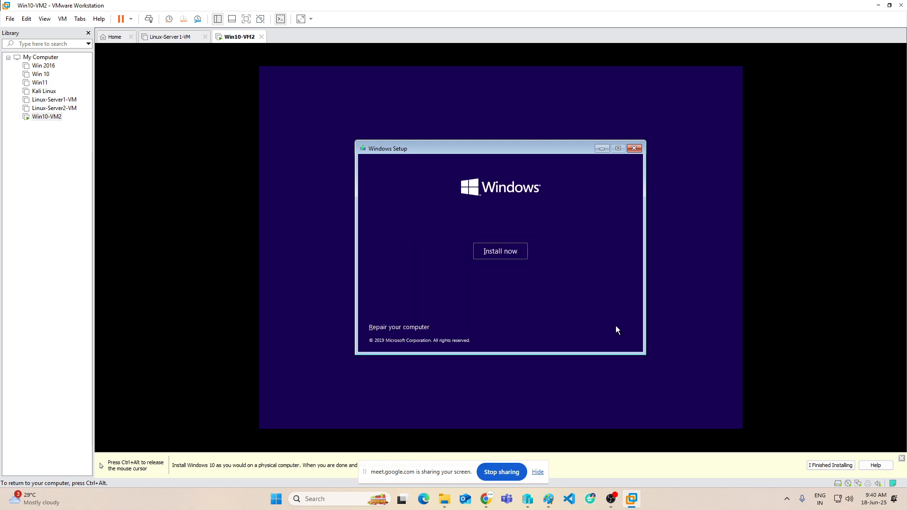
{"action": "left_click", "coordinate": [493, 246]}
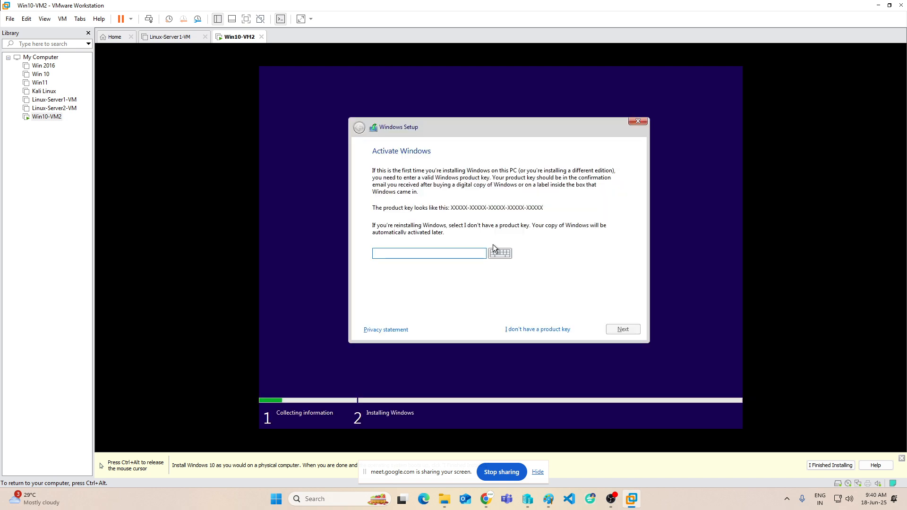
{"action": "left_click", "coordinate": [540, 330]}
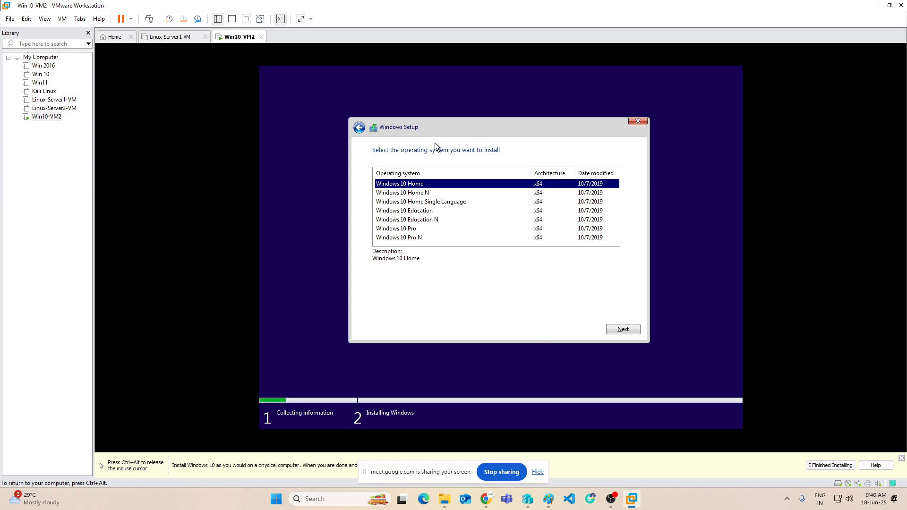
{"action": "left_click", "coordinate": [404, 239]}
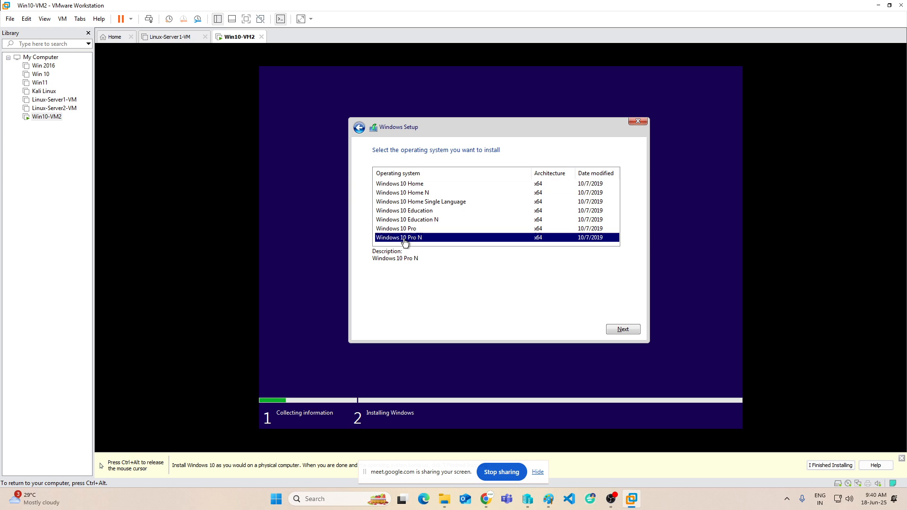
{"action": "left_click", "coordinate": [400, 231]}
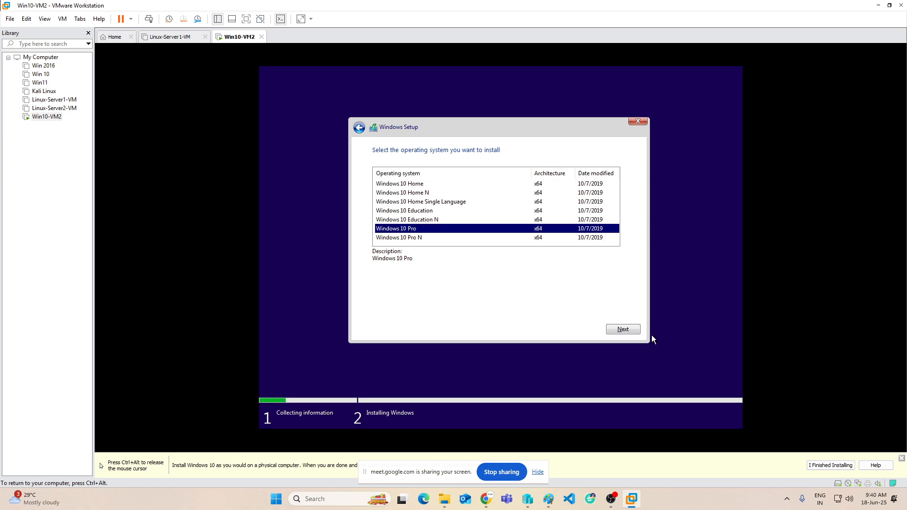
{"action": "left_click", "coordinate": [625, 330]}
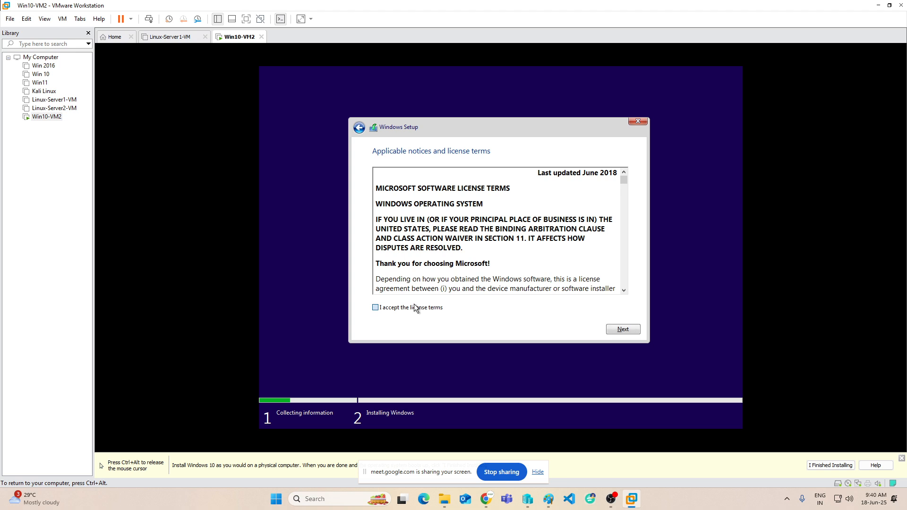
{"action": "left_click", "coordinate": [375, 308]}
{"action": "left_click", "coordinate": [622, 330]}
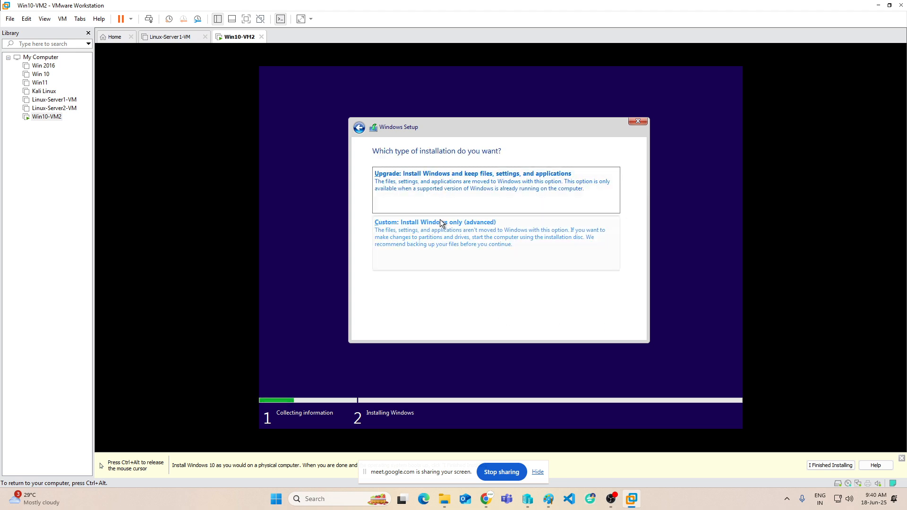
Choose a custom Windows-only install onto Drive 0's 50 GB unallocated space.
{"action": "left_click", "coordinate": [419, 232]}
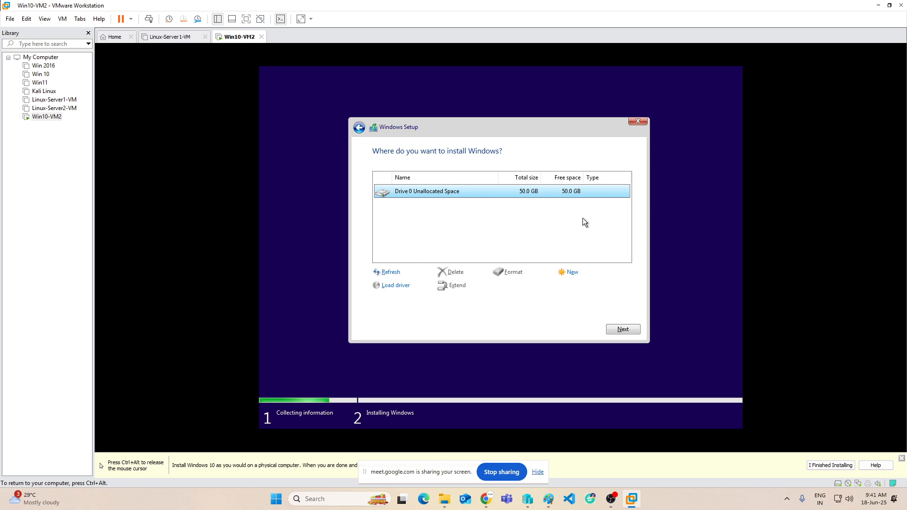
{"action": "left_click", "coordinate": [623, 330]}
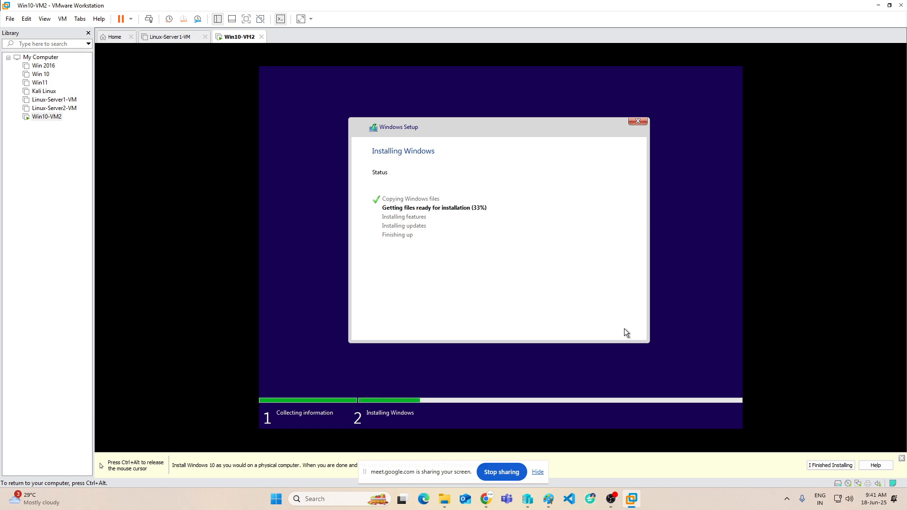
Release keyboard and mouse from Win10-VM2 with Ctrl+Alt while Windows Setup keeps installing.
{"action": "key", "text": "ctrl+alt"}
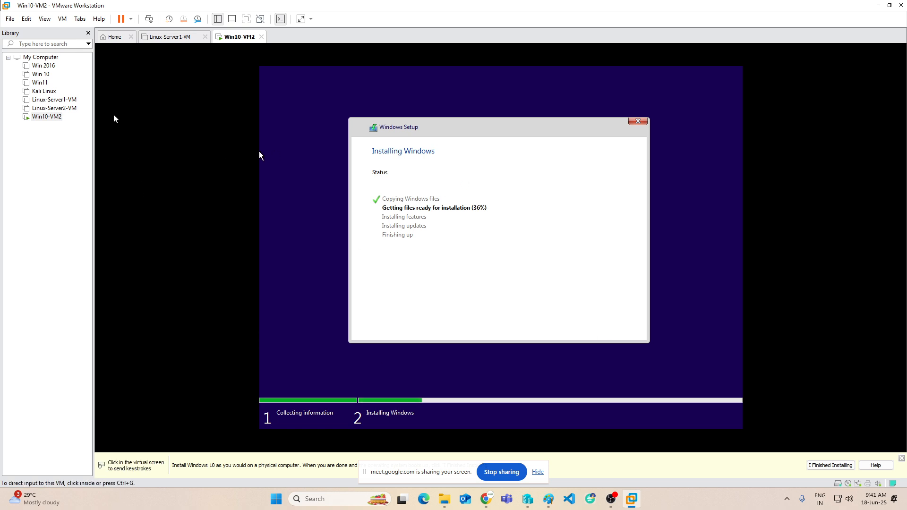
Start a Custom new virtual machine with default hardware compatibility and the OS installed later.
{"action": "left_click", "coordinate": [117, 38]}
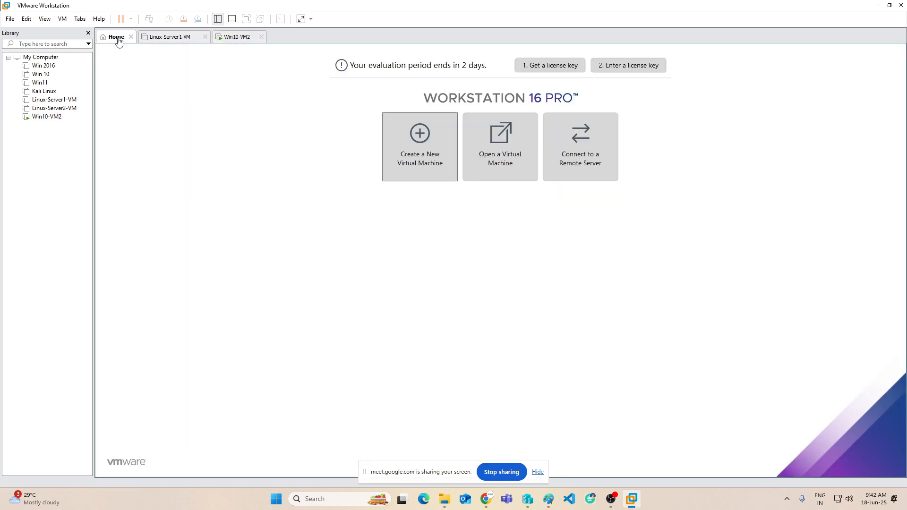
{"action": "left_click", "coordinate": [418, 167]}
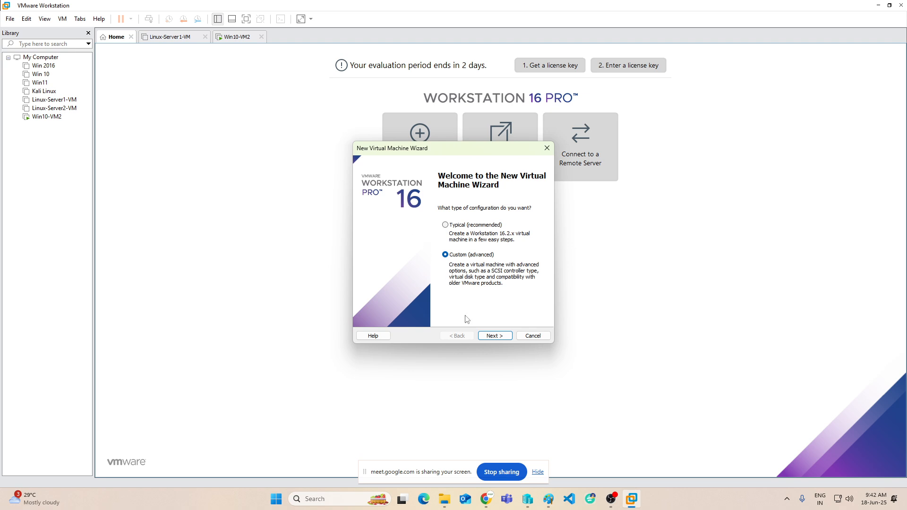
{"action": "left_click", "coordinate": [500, 337]}
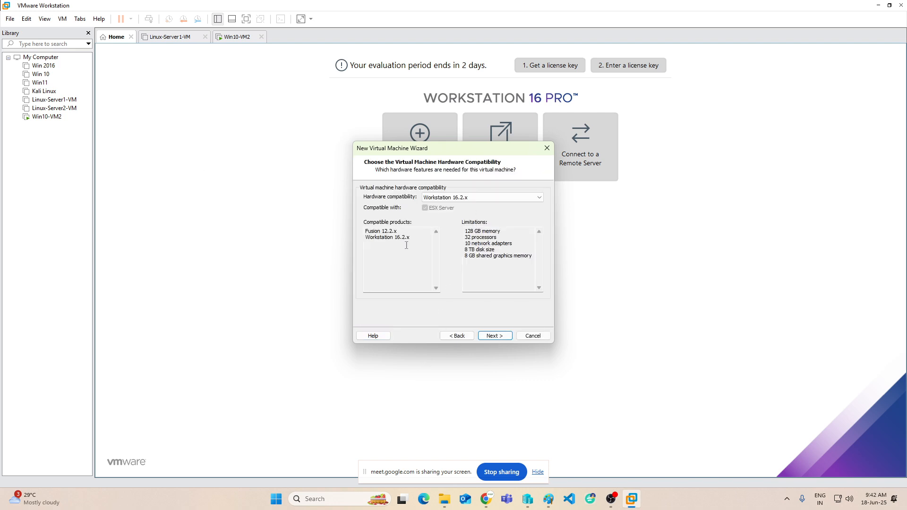
{"action": "left_click", "coordinate": [494, 336]}
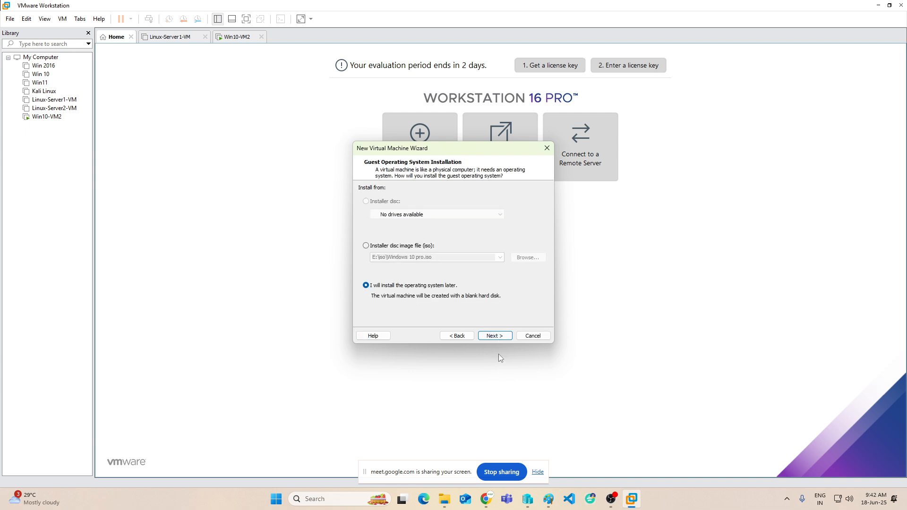
{"action": "left_click", "coordinate": [494, 336]}
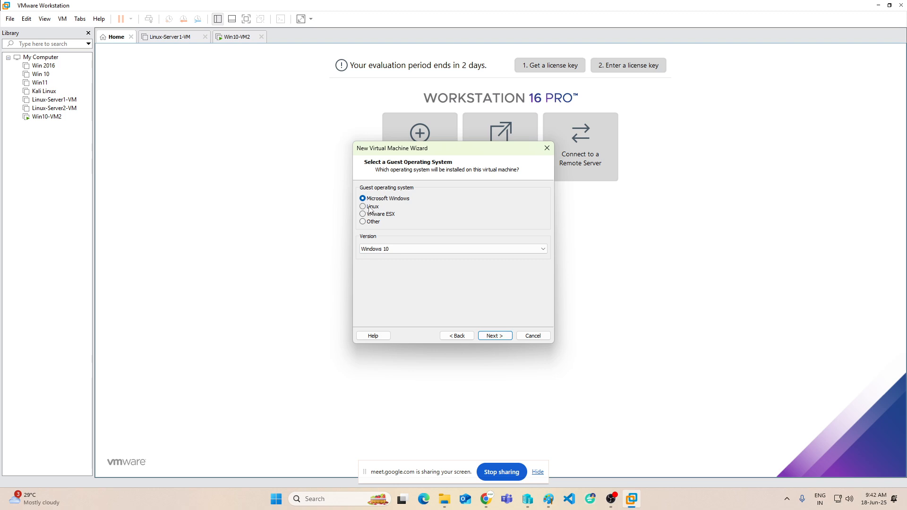
Set the guest OS to Linux, Red Hat Enterprise Linux 7 64-bit.
{"action": "left_click", "coordinate": [369, 208]}
{"action": "left_click", "coordinate": [391, 248]}
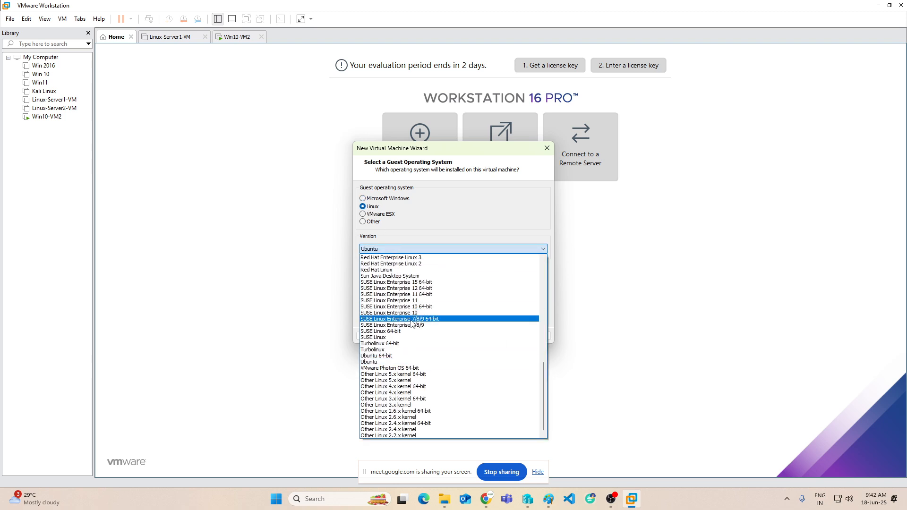
{"action": "scroll", "coordinate": [411, 324], "scroll_direction": "up", "scroll_amount": 5}
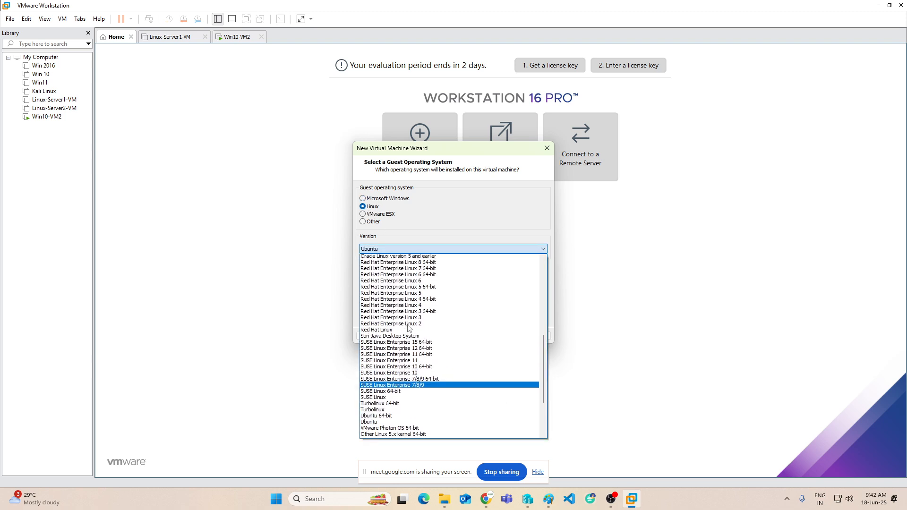
{"action": "scroll", "coordinate": [406, 328], "scroll_direction": "up", "scroll_amount": 3}
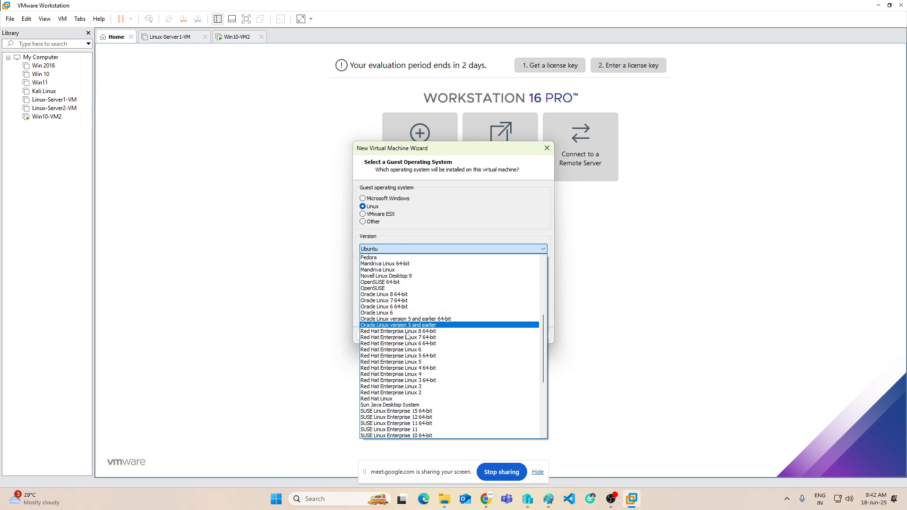
{"action": "scroll", "coordinate": [399, 331], "scroll_direction": "down", "scroll_amount": 3}
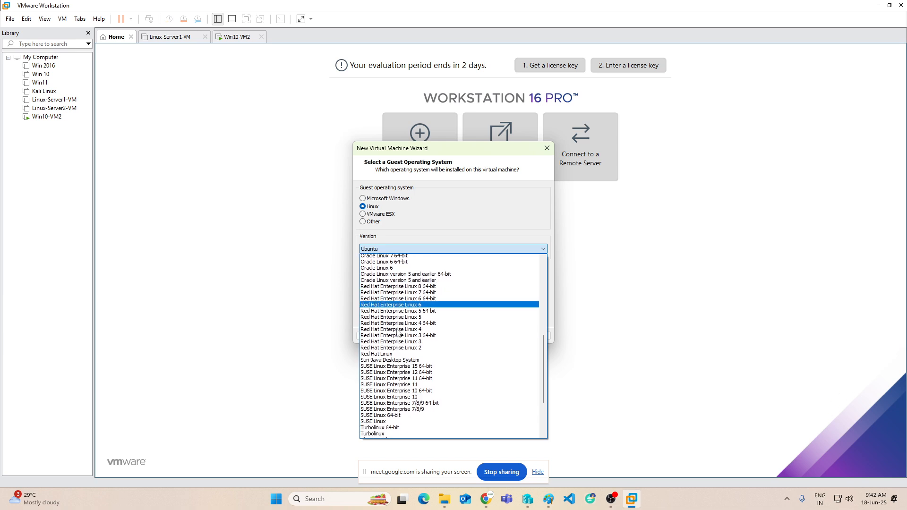
{"action": "left_click", "coordinate": [397, 282]}
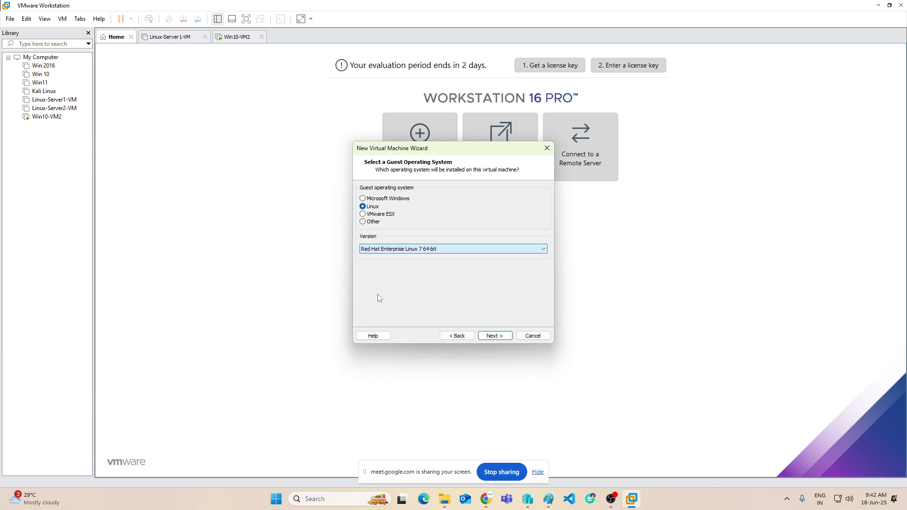
{"action": "left_click", "coordinate": [495, 336]}
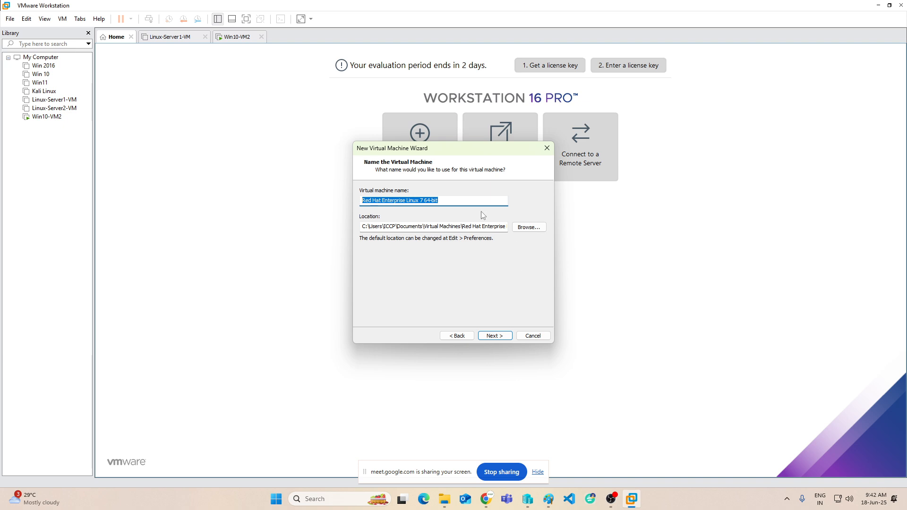
Name the new virtual machine Linux-Server3-VM.
{"action": "type", "text": "R"}
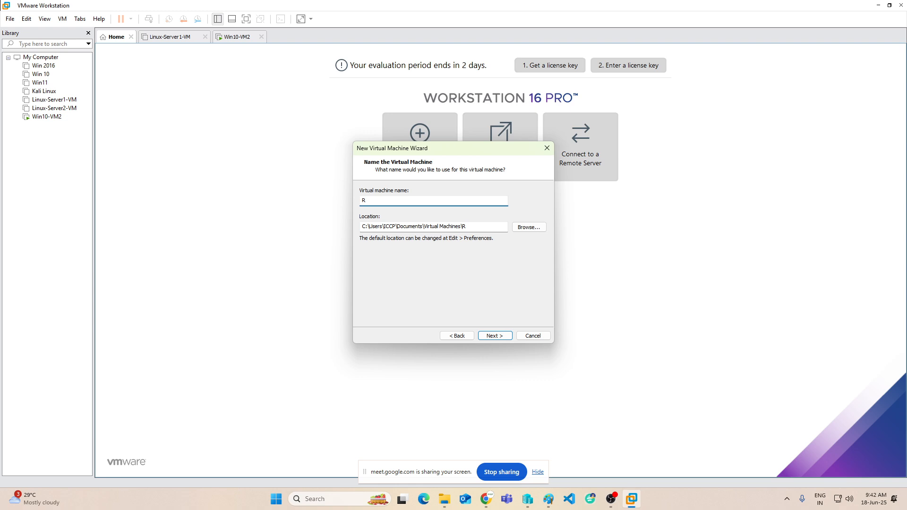
{"action": "key", "text": "BackSpace"}
{"action": "type", "text": "Li"}
{"action": "type", "text": "nux"}
{"action": "type", "text": "-VM"}
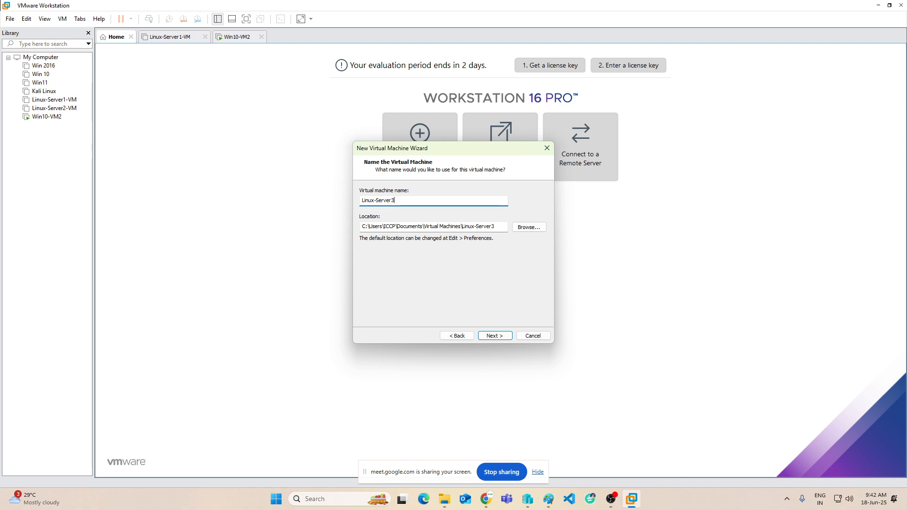
{"action": "type", "text": "-"}
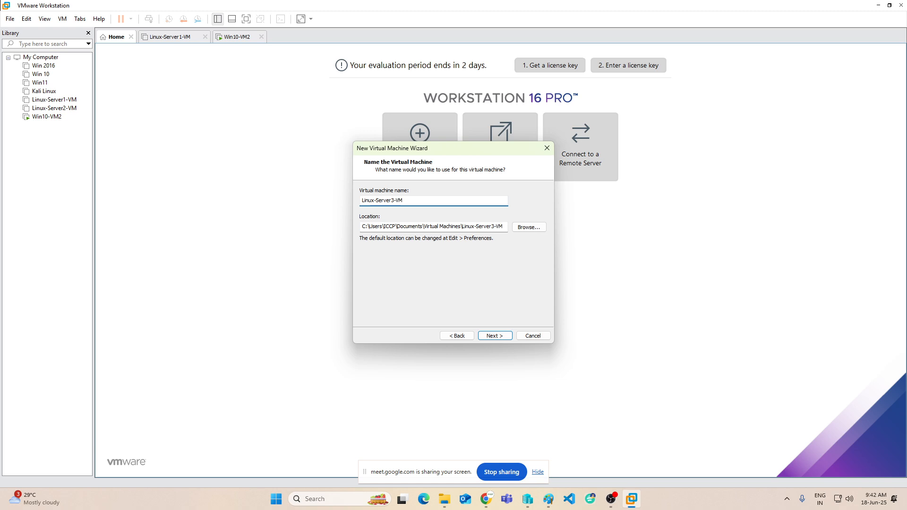
Store it in a new Linux-Server3 folder on the MY-VMS (F:) drive.
{"action": "left_click", "coordinate": [528, 229]}
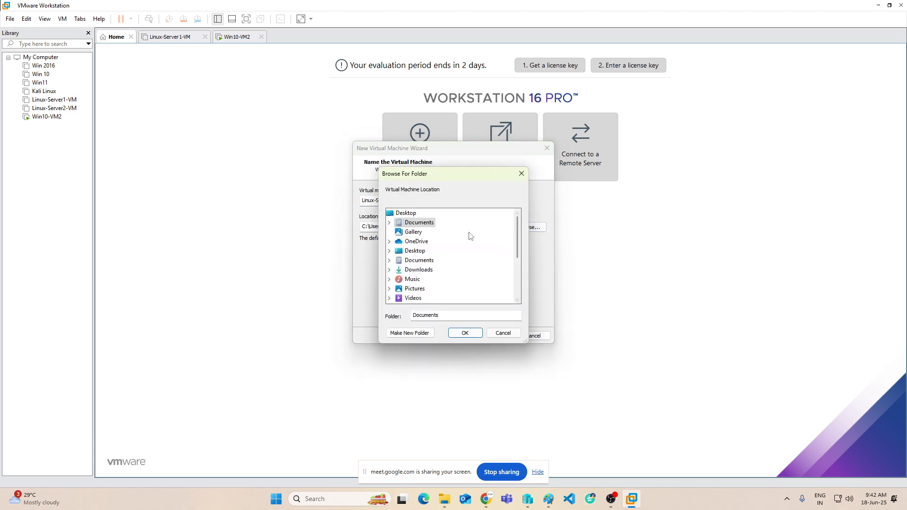
{"action": "scroll", "coordinate": [416, 255], "scroll_direction": "down", "scroll_amount": 1}
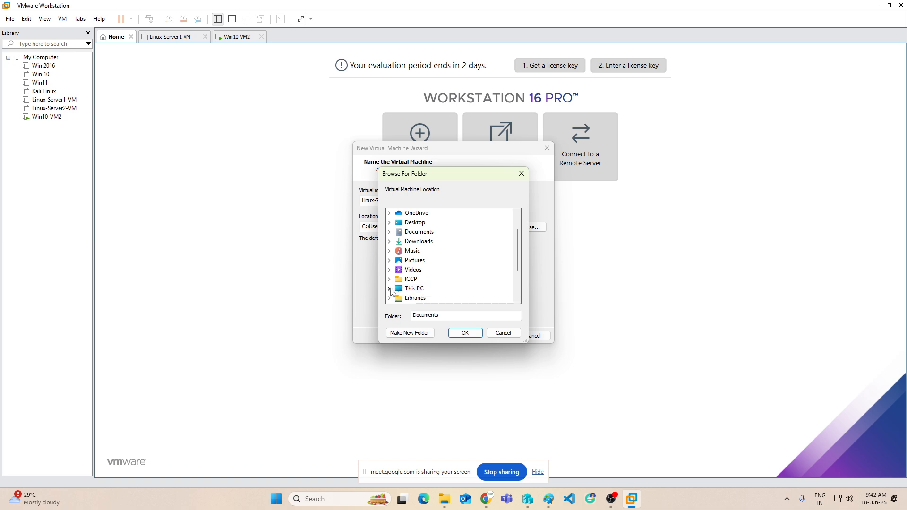
{"action": "left_click", "coordinate": [390, 289]}
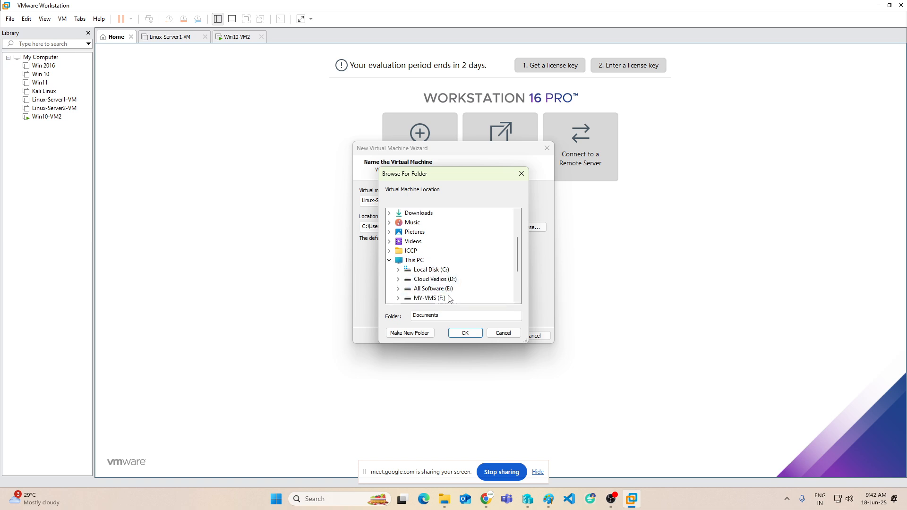
{"action": "double_click", "coordinate": [431, 298]}
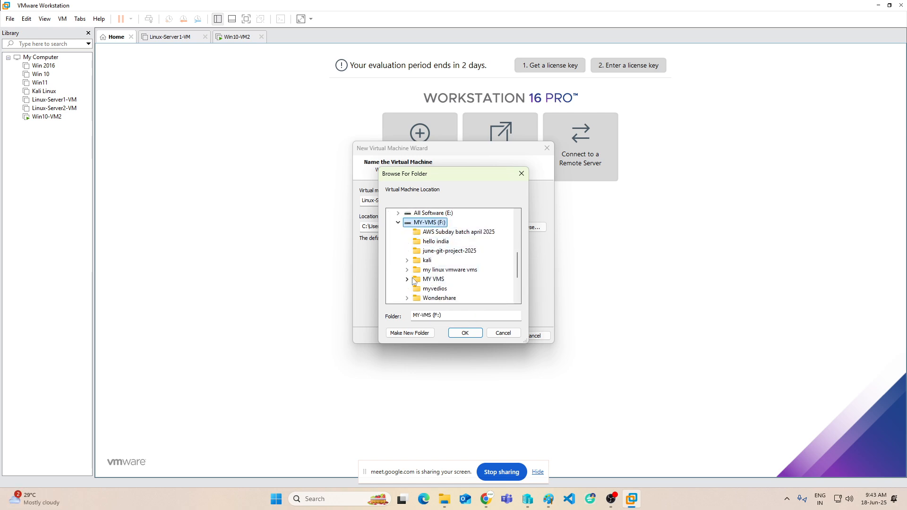
{"action": "left_click", "coordinate": [408, 279]}
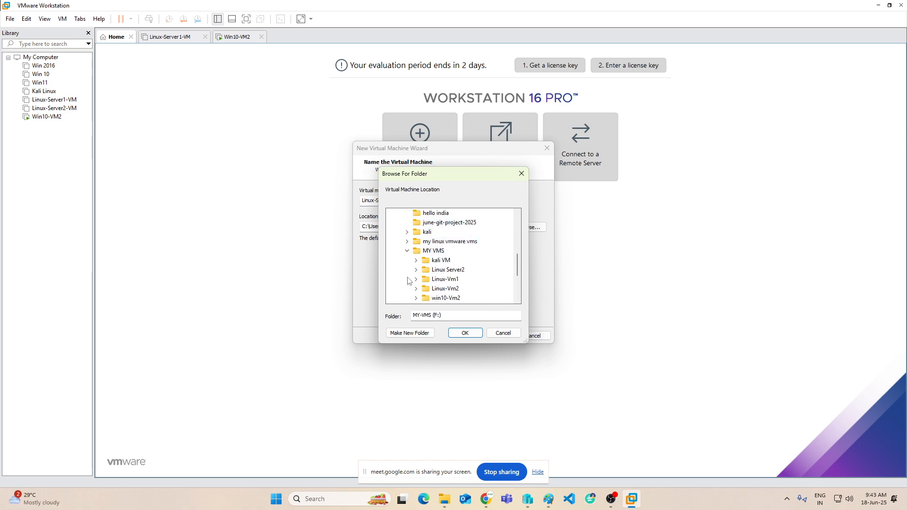
{"action": "left_click", "coordinate": [422, 336]}
{"action": "type", "text": "L"}
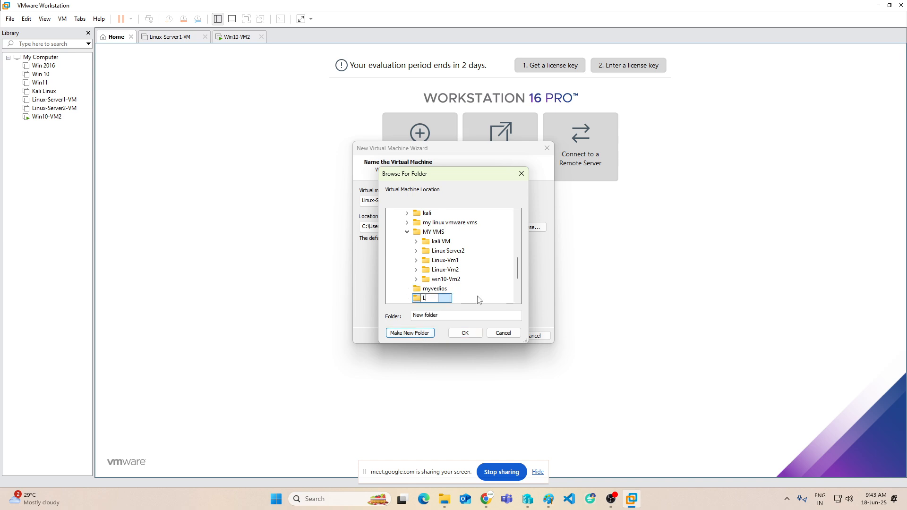
{"action": "type", "text": "inux-Servc"}
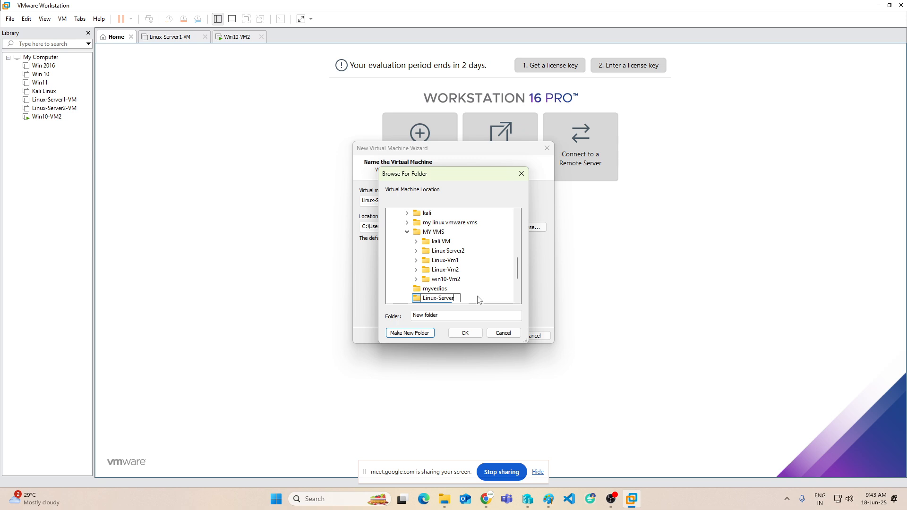
{"action": "left_click", "coordinate": [464, 333]}
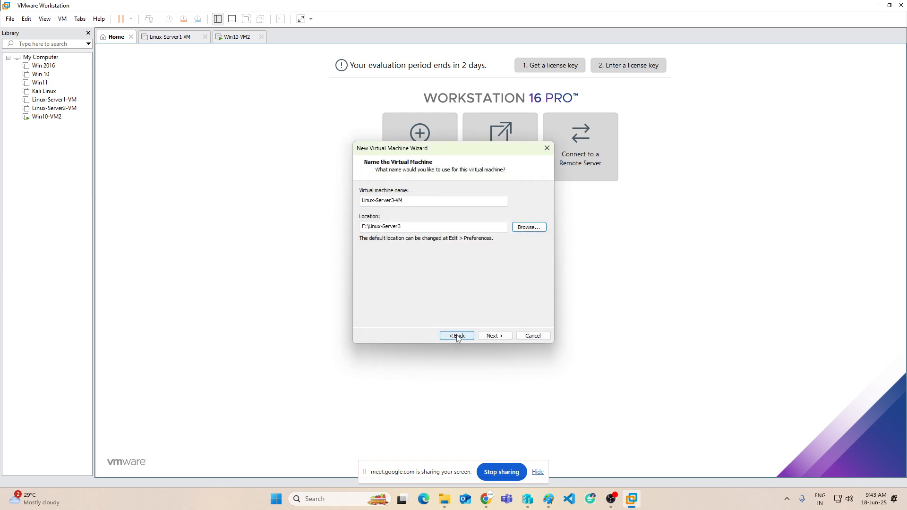
Keep the default processor configuration and give the VM 3820 MB of memory.
{"action": "left_click", "coordinate": [495, 336]}
{"action": "left_click", "coordinate": [496, 337]}
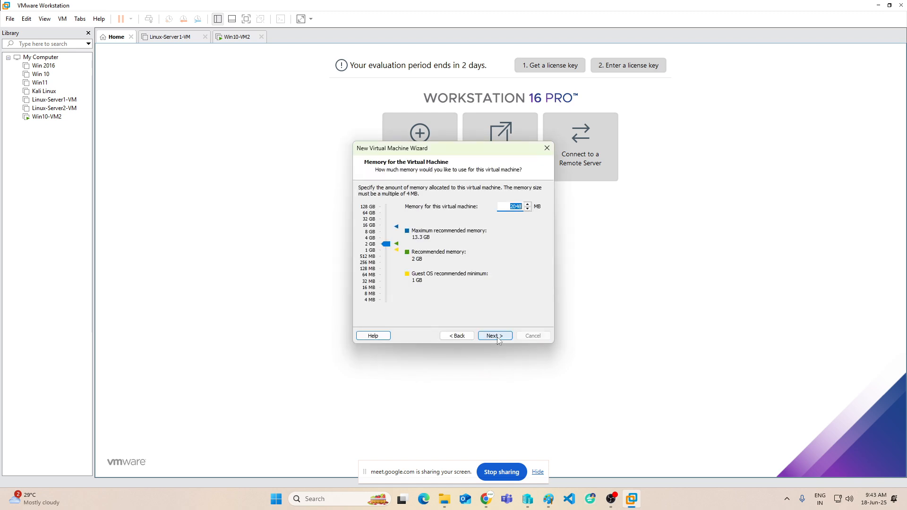
{"action": "left_click_drag", "start_coordinate": [386, 246], "coordinate": [384, 236]}
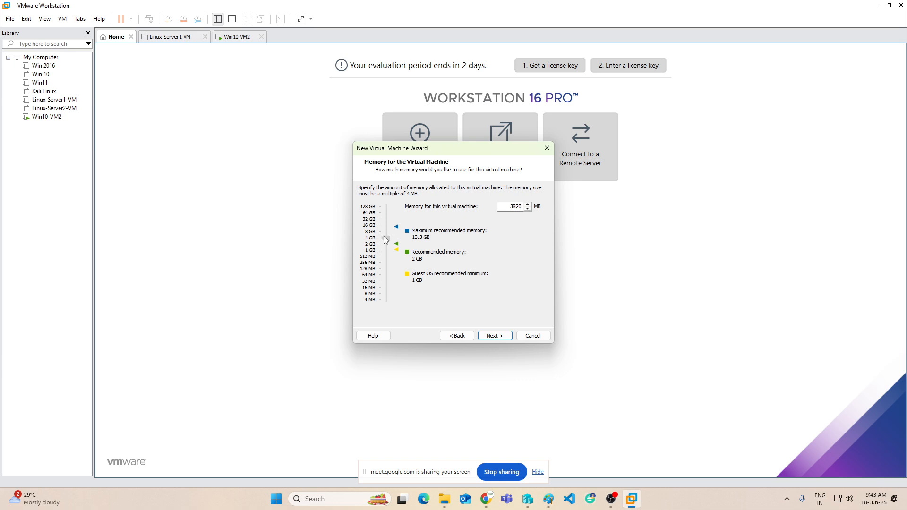
{"action": "left_click", "coordinate": [494, 339]}
Keep NAT and default controller, and create a new 50 GB single-file virtual disk.
{"action": "left_click", "coordinate": [495, 337]}
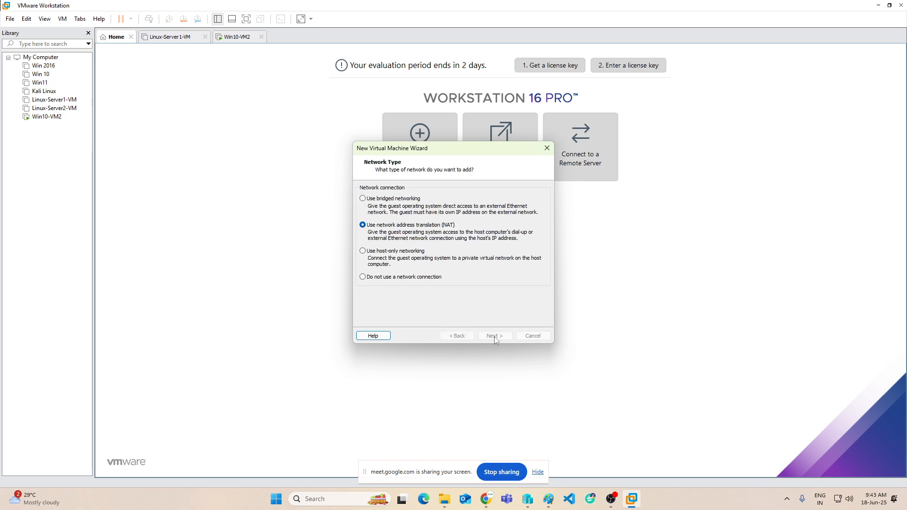
{"action": "left_click", "coordinate": [495, 336]}
{"action": "left_click", "coordinate": [495, 337]}
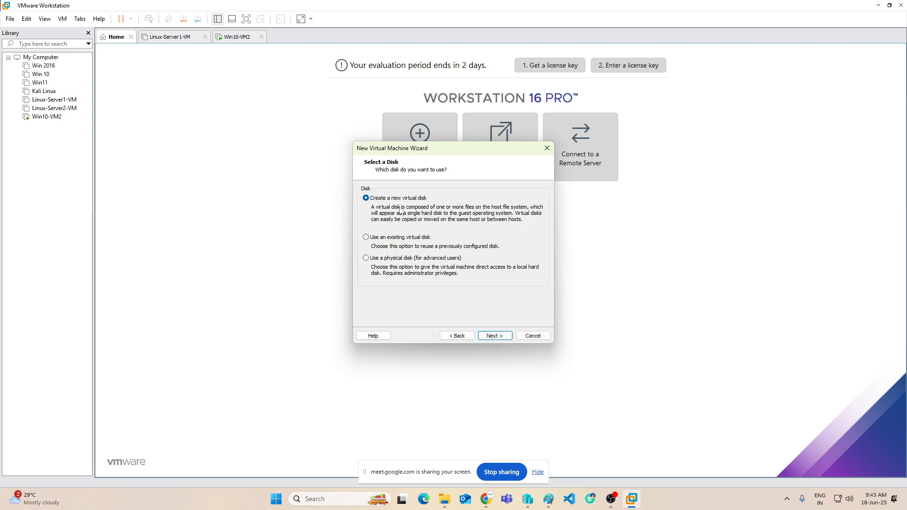
{"action": "left_click", "coordinate": [491, 336]}
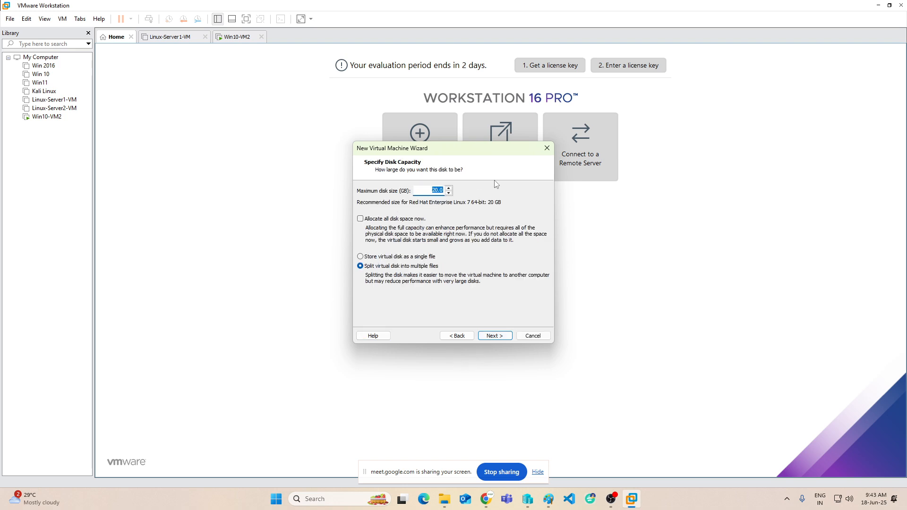
{"action": "type", "text": "50"}
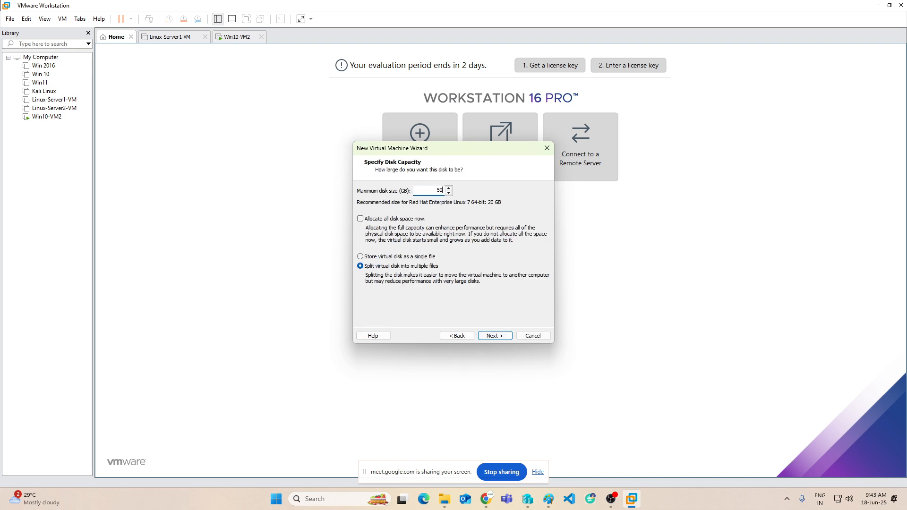
{"action": "left_click", "coordinate": [389, 257]}
{"action": "left_click", "coordinate": [485, 337]}
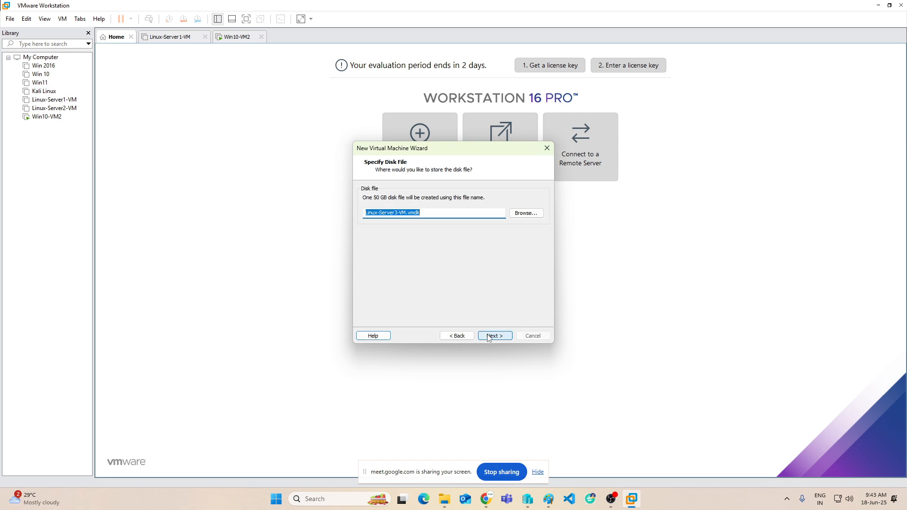
{"action": "left_click", "coordinate": [490, 336]}
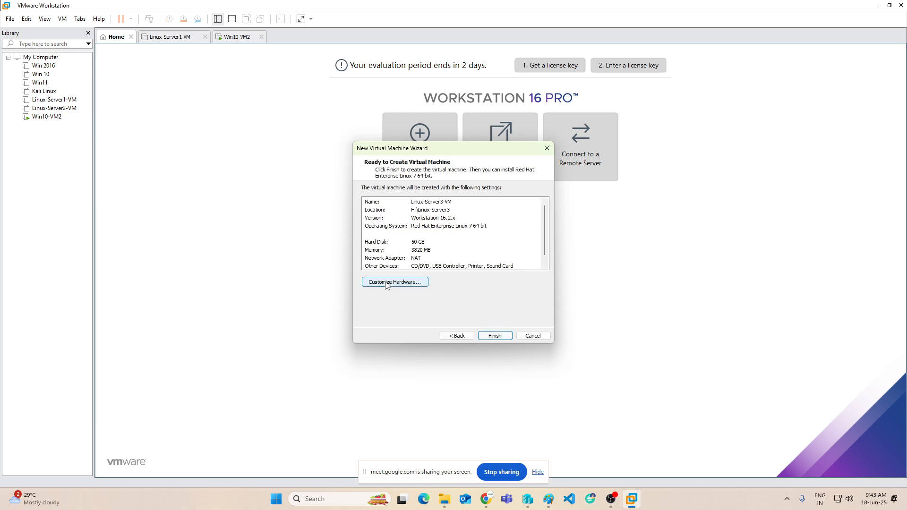
{"action": "left_click", "coordinate": [391, 282]}
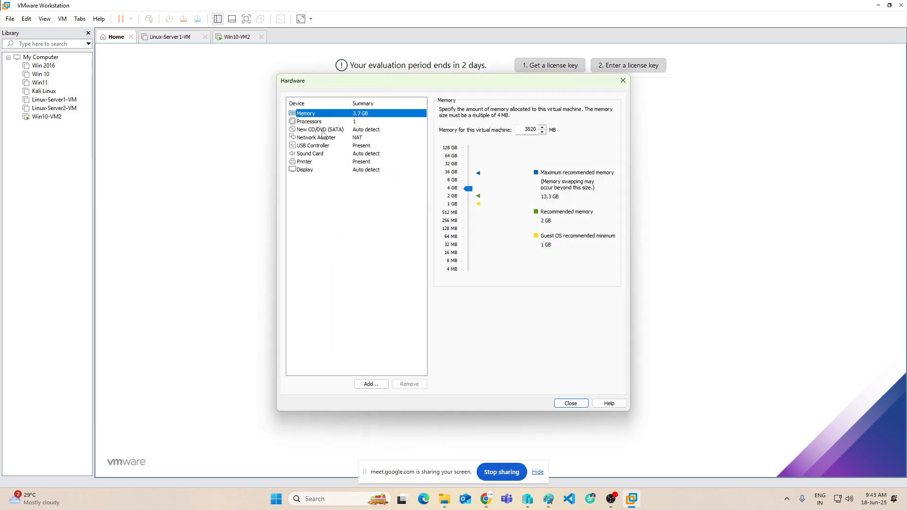
Point the CD/DVD drive at E:\iso\rhel-server-7.9-x86_64-dvd.iso and finish creating the VM.
{"action": "left_click", "coordinate": [318, 130]}
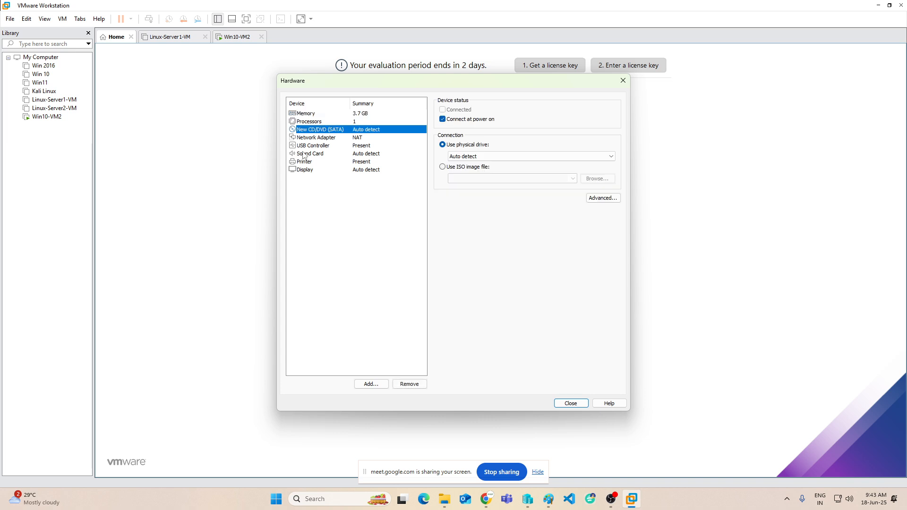
{"action": "left_click", "coordinate": [474, 169]}
{"action": "left_click", "coordinate": [607, 182]}
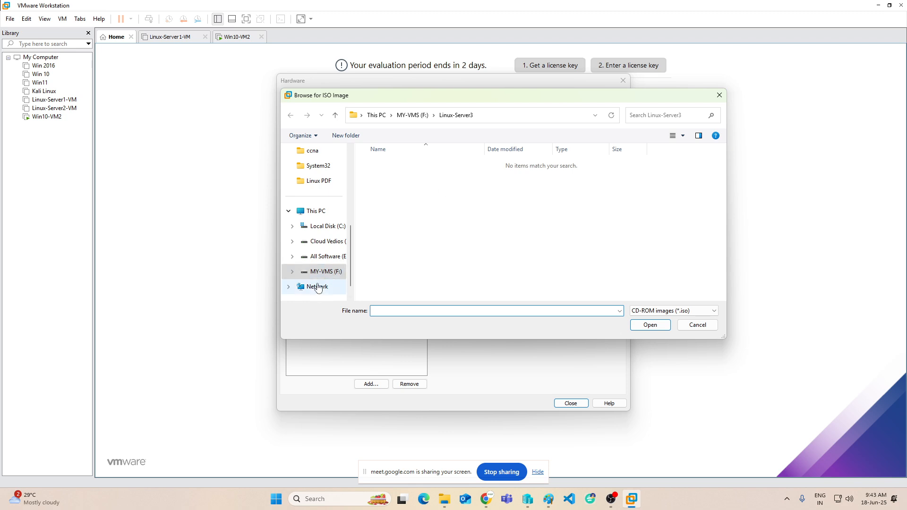
{"action": "scroll", "coordinate": [317, 286], "scroll_direction": "down", "scroll_amount": 1}
{"action": "left_click", "coordinate": [318, 244]}
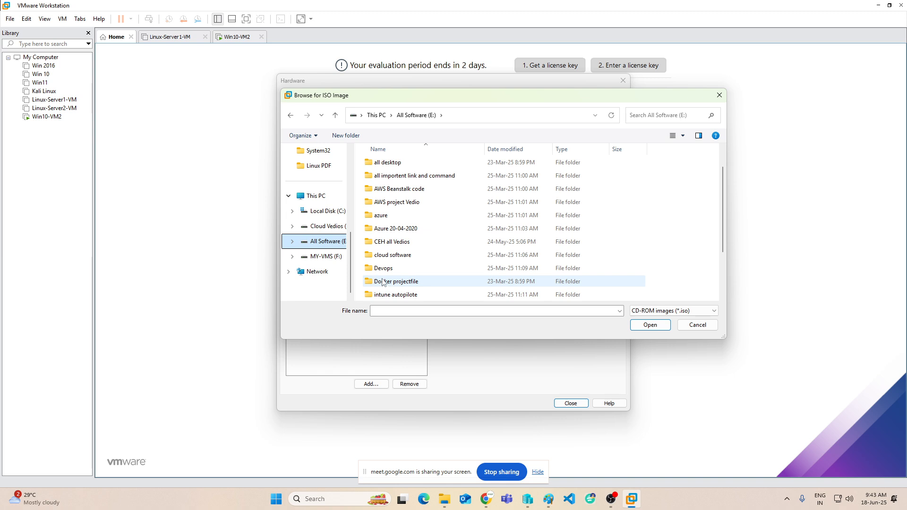
{"action": "scroll", "coordinate": [386, 255], "scroll_direction": "down", "scroll_amount": 2}
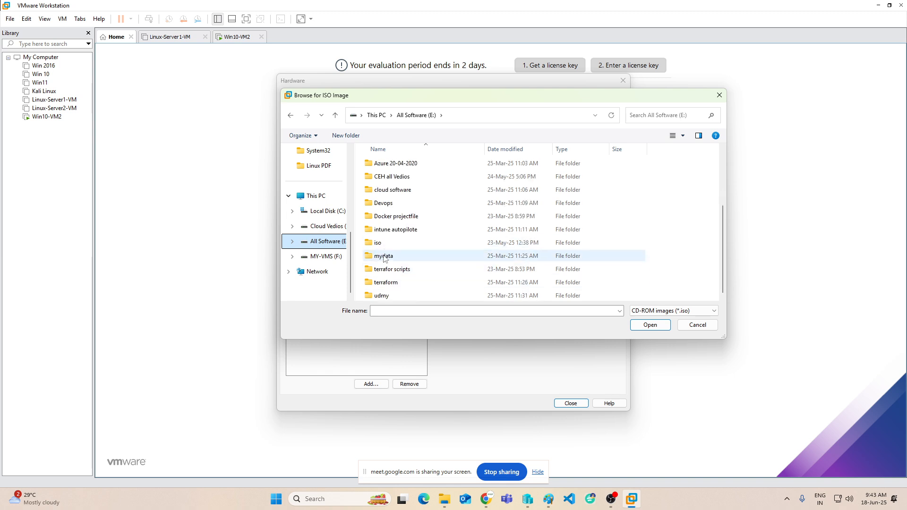
{"action": "double_click", "coordinate": [378, 242]}
{"action": "double_click", "coordinate": [420, 178]}
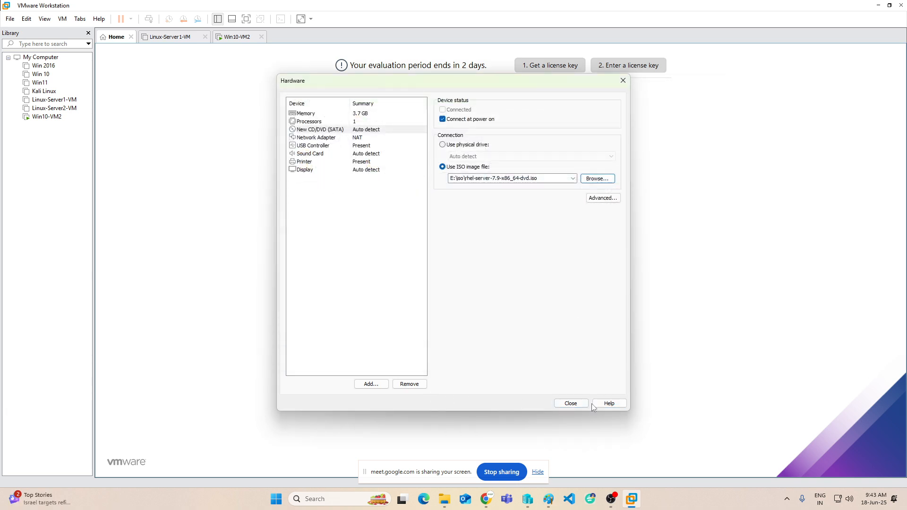
{"action": "left_click", "coordinate": [570, 403]}
{"action": "left_click", "coordinate": [494, 336]}
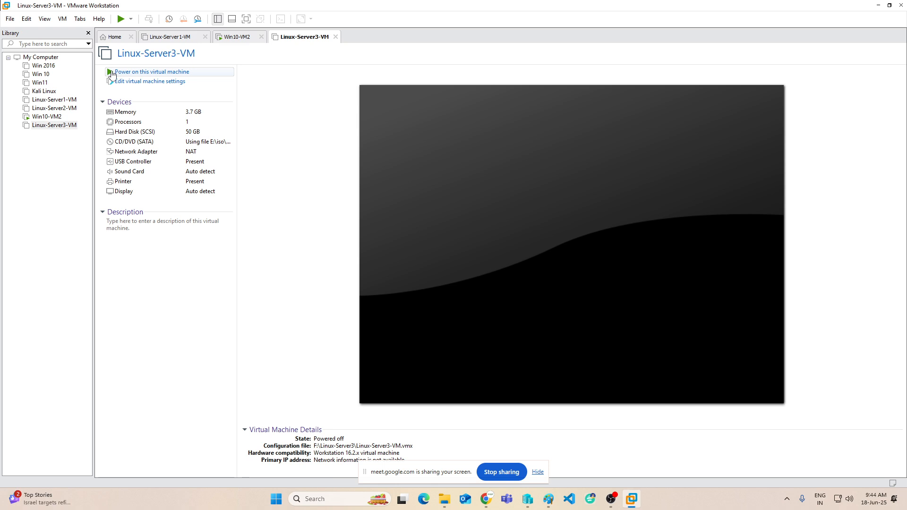
Open Task Manager from the taskbar and minimize it.
{"action": "right_click", "coordinate": [690, 494]}
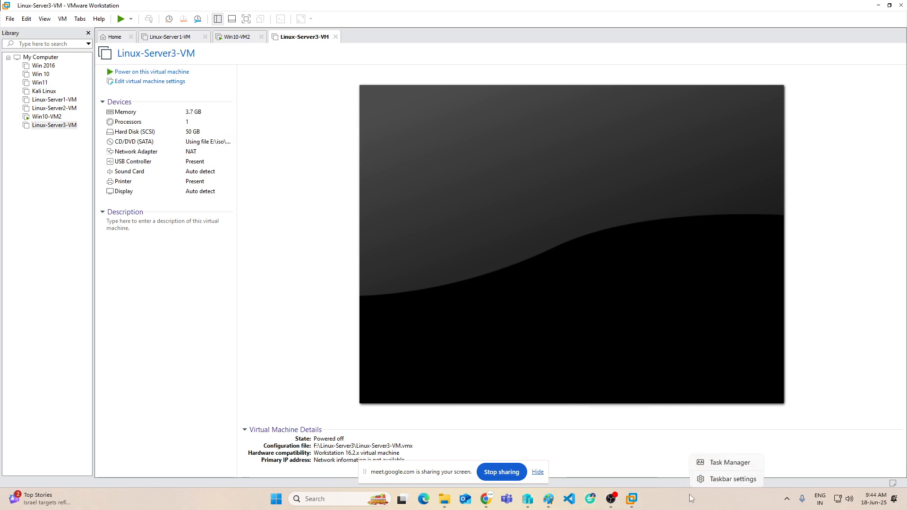
{"action": "left_click", "coordinate": [720, 462]}
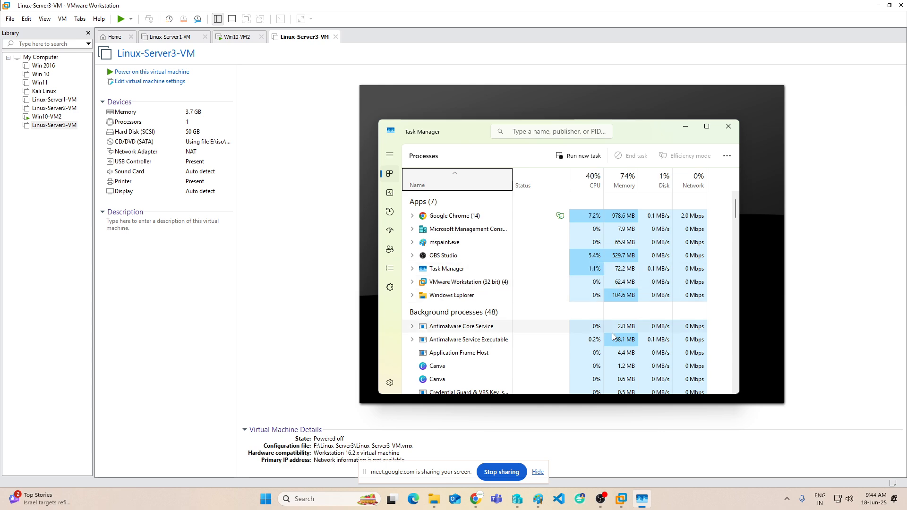
{"action": "scroll", "coordinate": [610, 331], "scroll_direction": "down", "scroll_amount": 2}
{"action": "scroll", "coordinate": [614, 336], "scroll_direction": "up", "scroll_amount": 2}
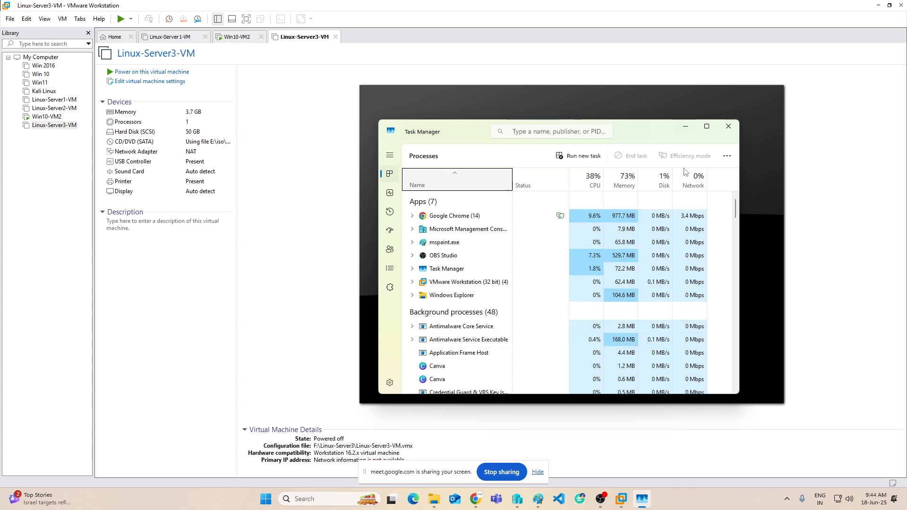
{"action": "left_click", "coordinate": [686, 126]}
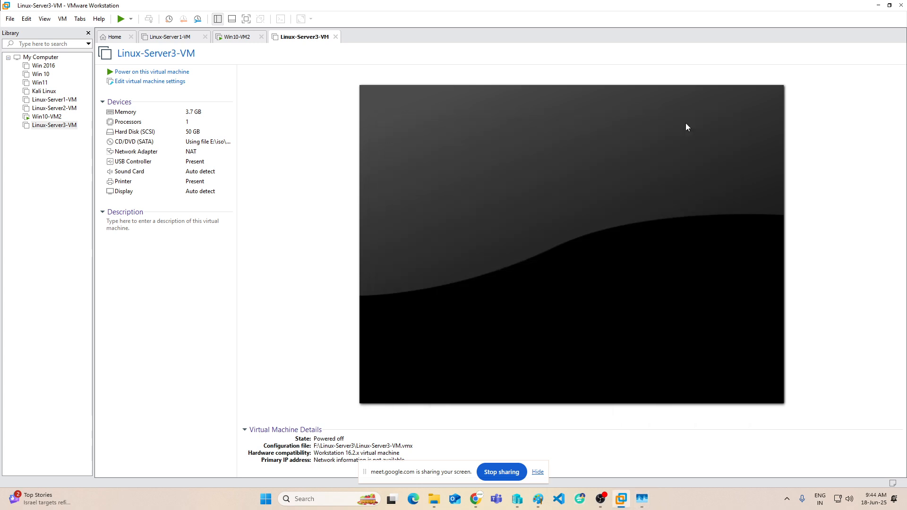
Minimize VMware Workstation, then restore and close Hyper-V Manager.
{"action": "left_click", "coordinate": [879, 6]}
{"action": "left_click", "coordinate": [520, 501]}
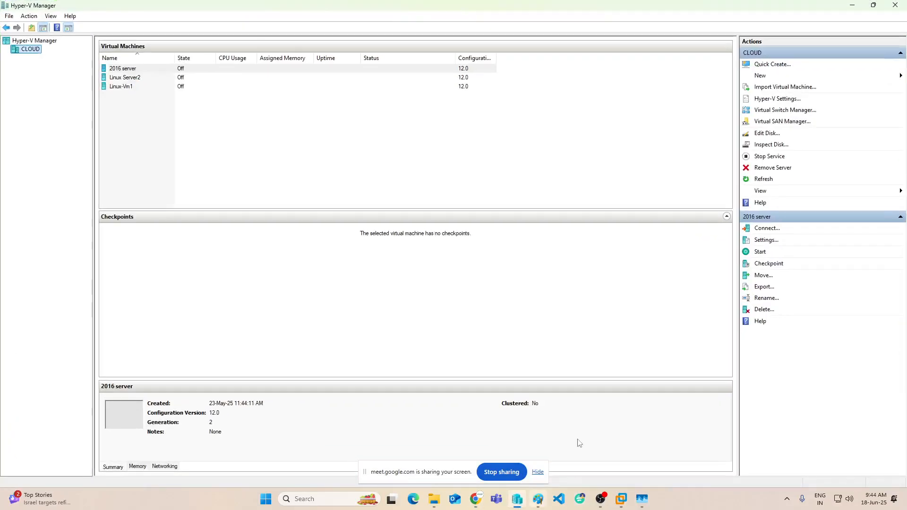
{"action": "left_click", "coordinate": [905, 4]}
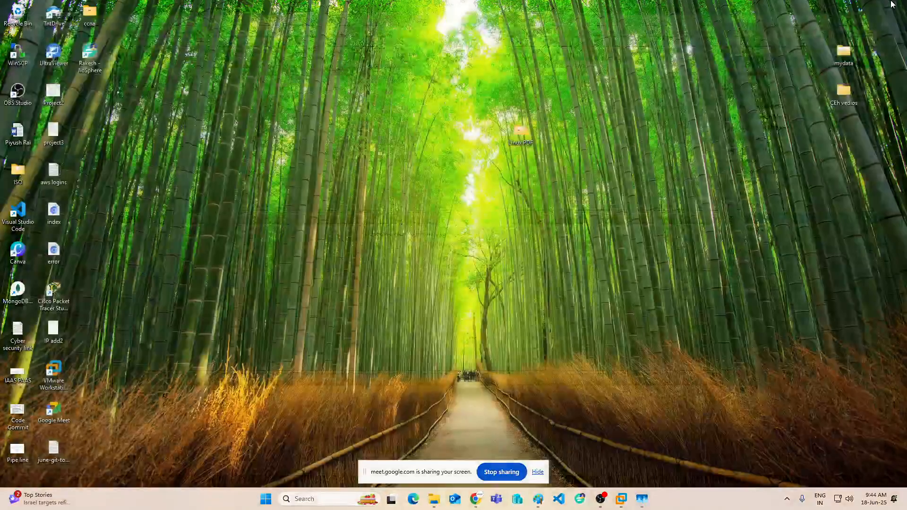
Restore VMware Workstation, check Win10-VM2's progress, and power on Linux-Server3-VM.
{"action": "left_click", "coordinate": [623, 499]}
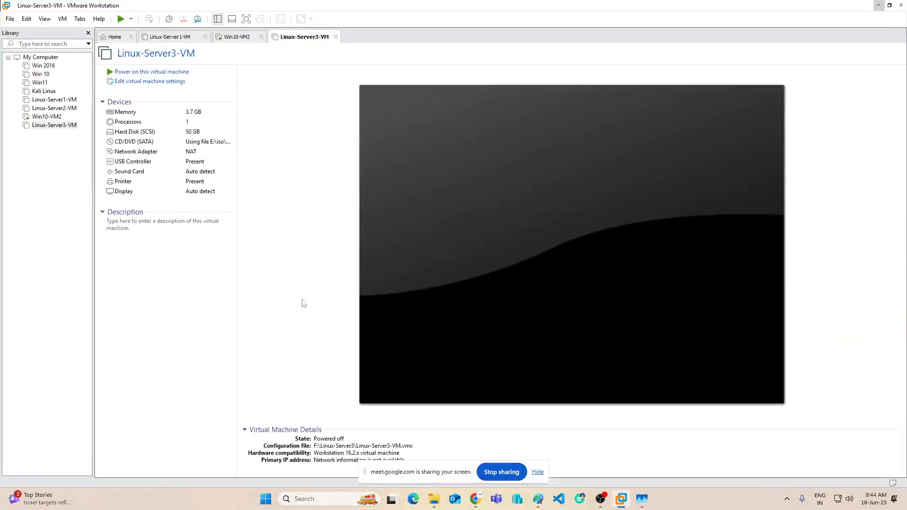
{"action": "left_click", "coordinate": [238, 38]}
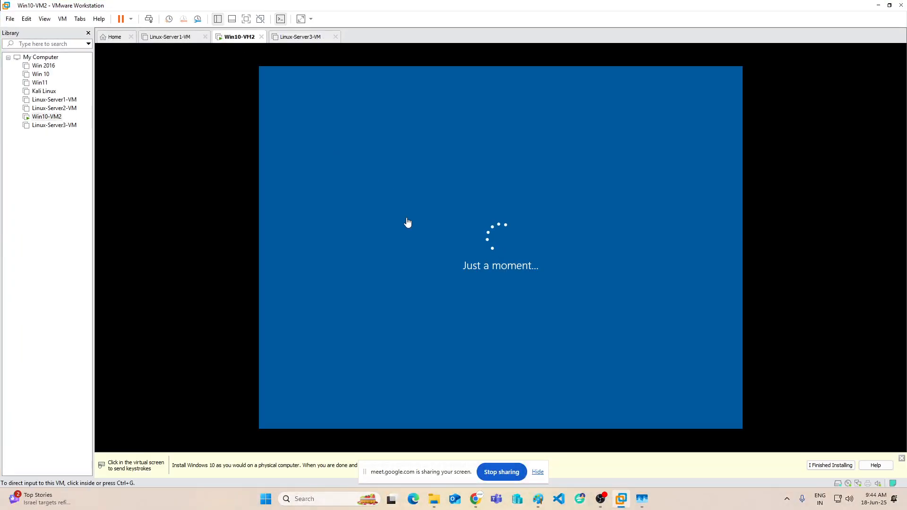
{"action": "left_click", "coordinate": [303, 37]}
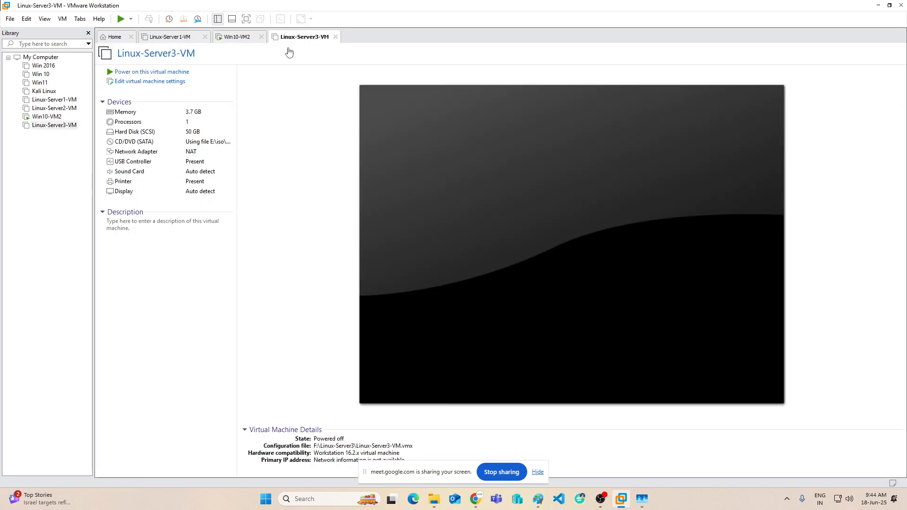
{"action": "left_click", "coordinate": [108, 73]}
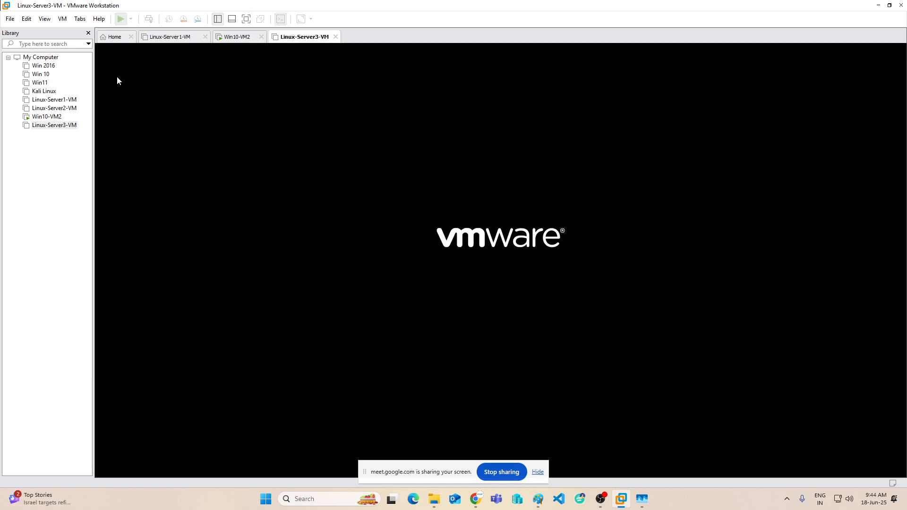
Boot 'Install Red Hat Enterprise Linux 7.9' and keep English (United States) as the language.
{"action": "left_click", "coordinate": [510, 261]}
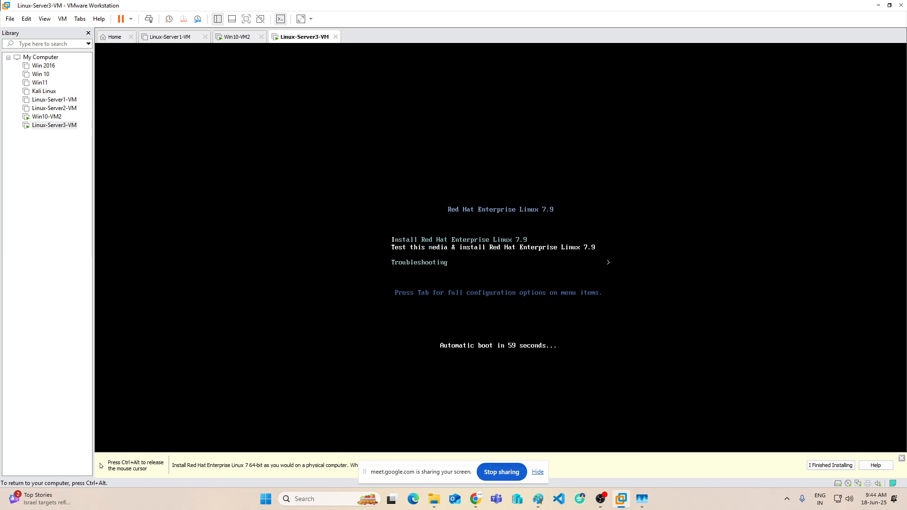
{"action": "key", "text": "Up"}
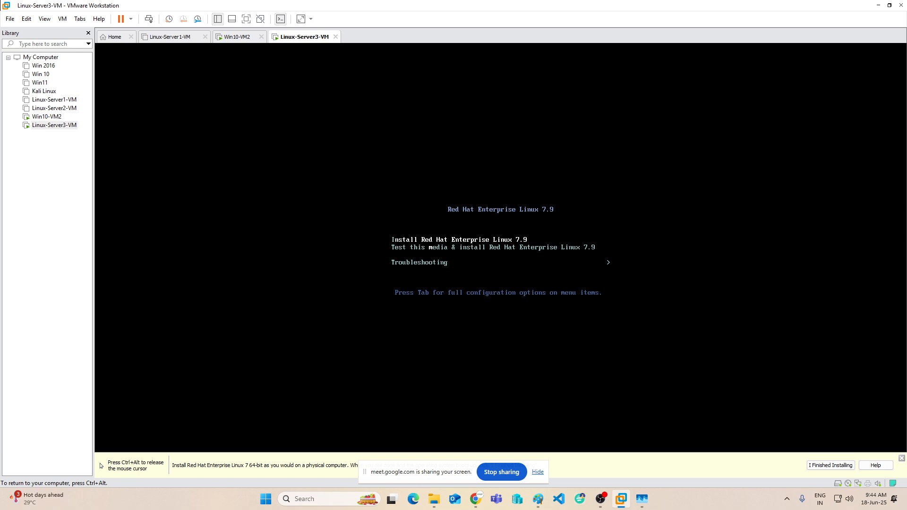
{"action": "key", "text": "Return"}
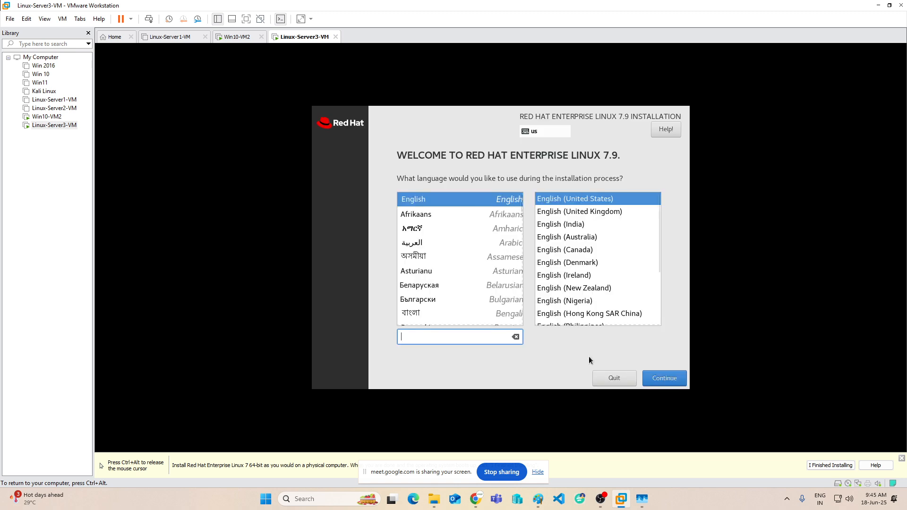
{"action": "left_click", "coordinate": [661, 381]}
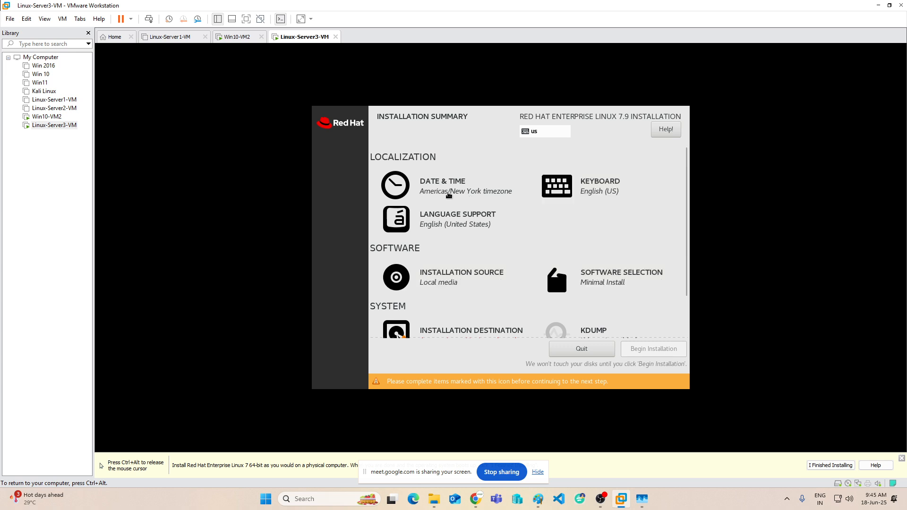
{"action": "left_click", "coordinate": [448, 195]}
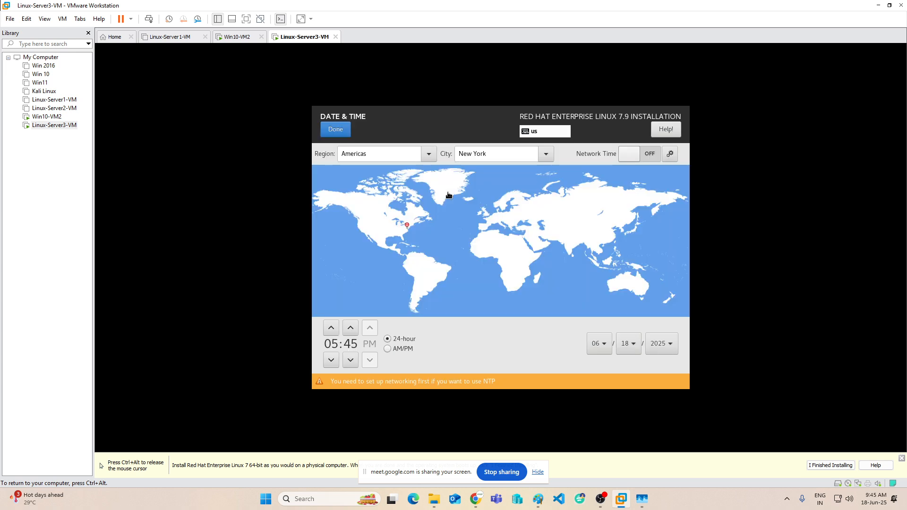
Pick India on the map to set the installer timezone to Asia/Kolkata.
{"action": "left_click", "coordinate": [571, 245]}
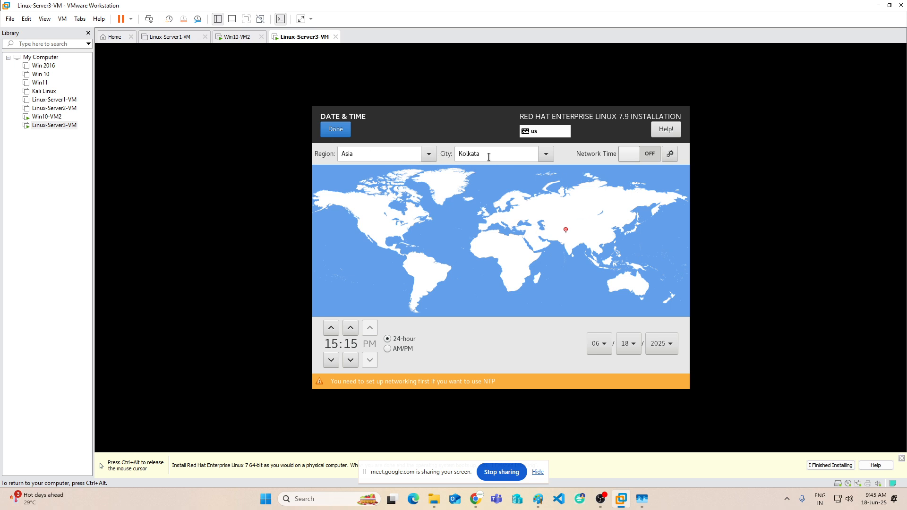
{"action": "left_click", "coordinate": [335, 129]}
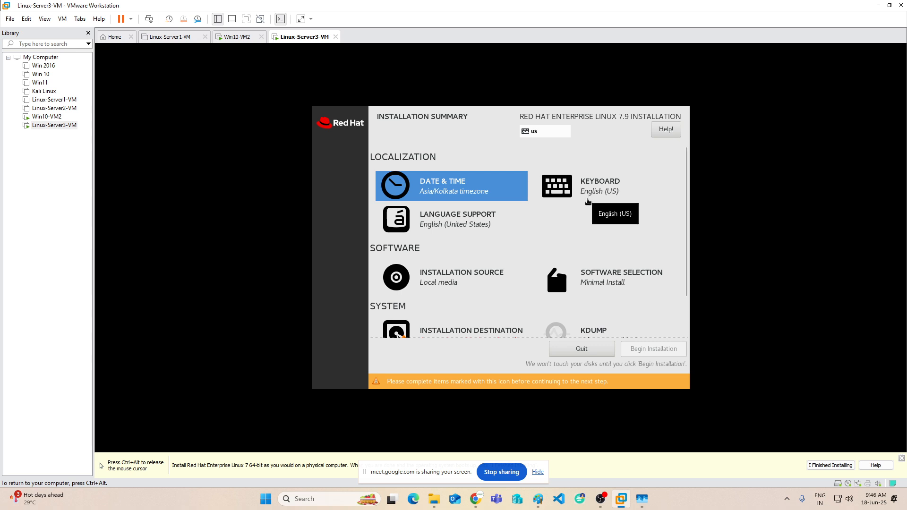
{"action": "scroll", "coordinate": [571, 210], "scroll_direction": "down", "scroll_amount": 1}
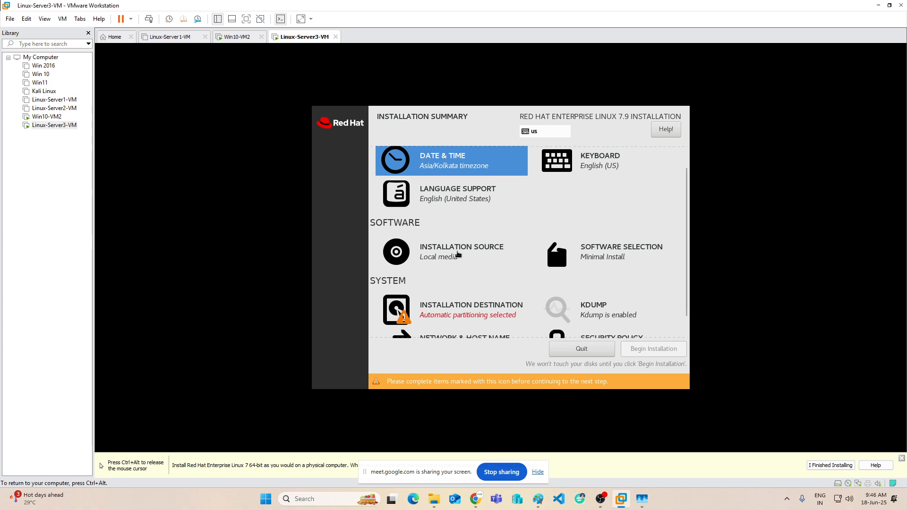
{"action": "scroll", "coordinate": [487, 249], "scroll_direction": "down", "scroll_amount": 1}
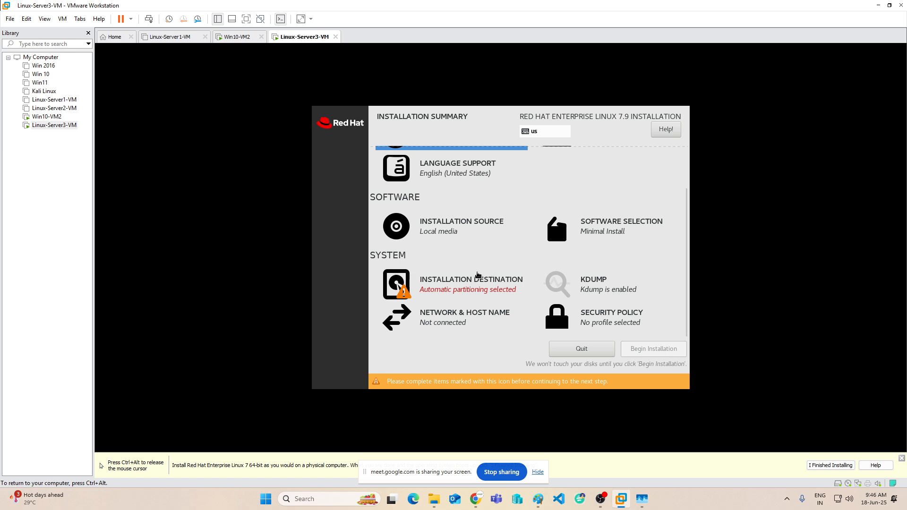
{"action": "left_click", "coordinate": [467, 288]}
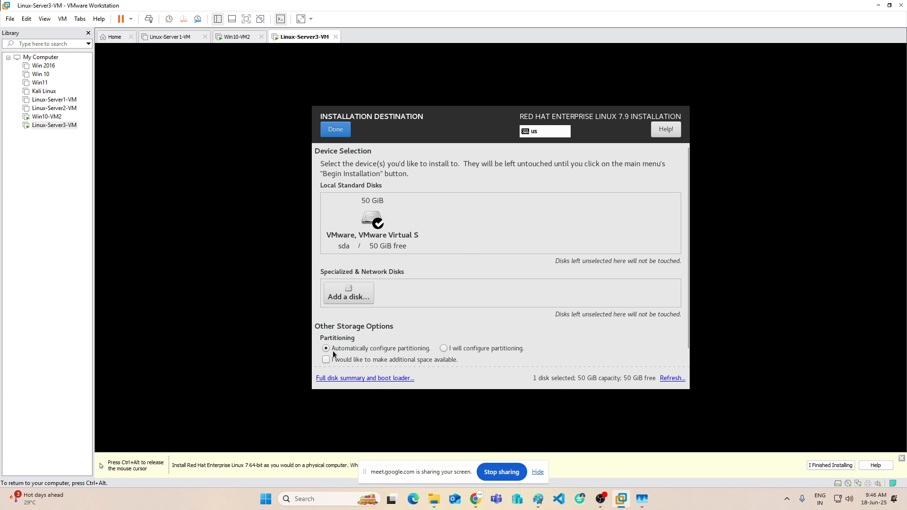
Select 'I will configure partitioning' for the 50 GiB sda disk and confirm.
{"action": "left_click", "coordinate": [497, 347]}
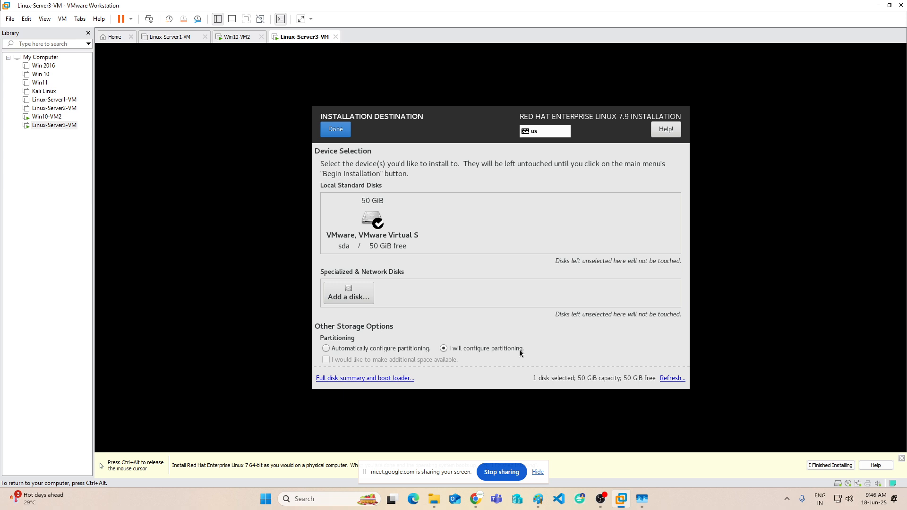
{"action": "left_click", "coordinate": [337, 132]}
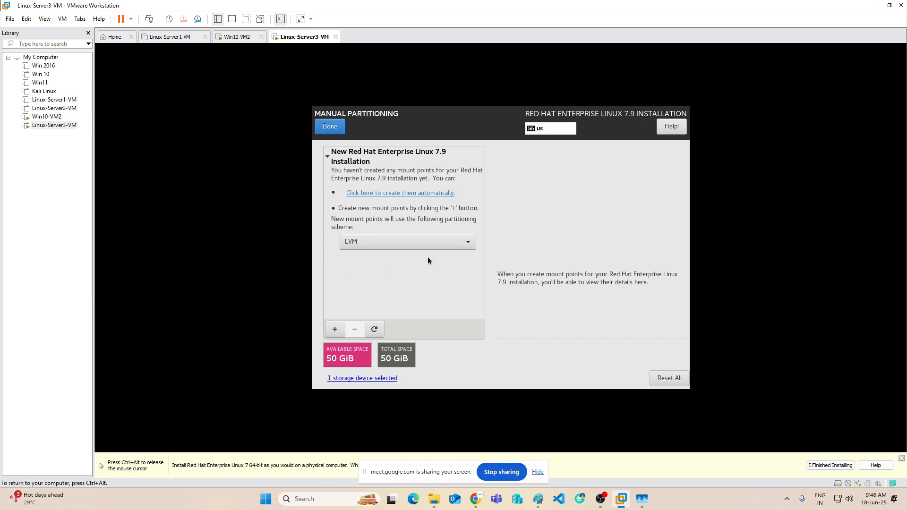
Switch to Standard Partition and add a / mount point with 30000 MiB capacity.
{"action": "left_click", "coordinate": [356, 246]}
{"action": "left_click", "coordinate": [372, 217]}
{"action": "left_click", "coordinate": [335, 329]}
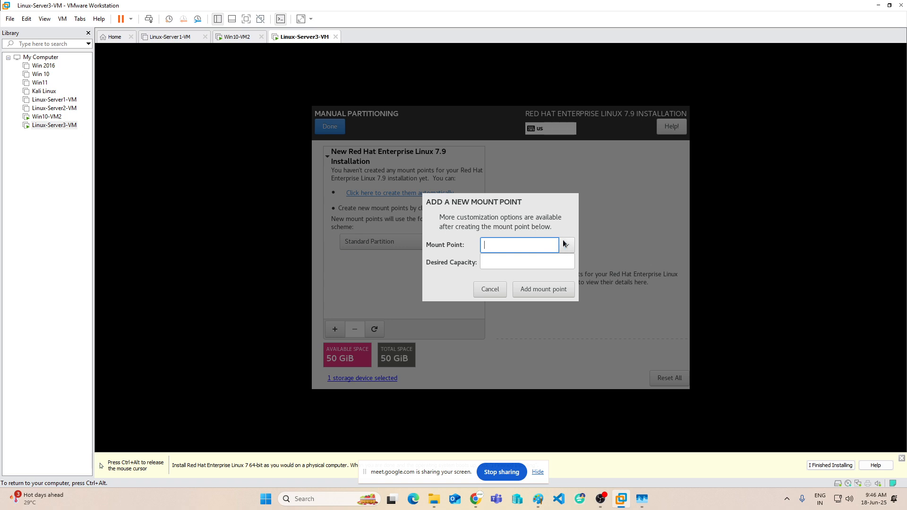
{"action": "left_click", "coordinate": [564, 241]}
{"action": "left_click", "coordinate": [522, 263]}
{"action": "left_click", "coordinate": [496, 257]}
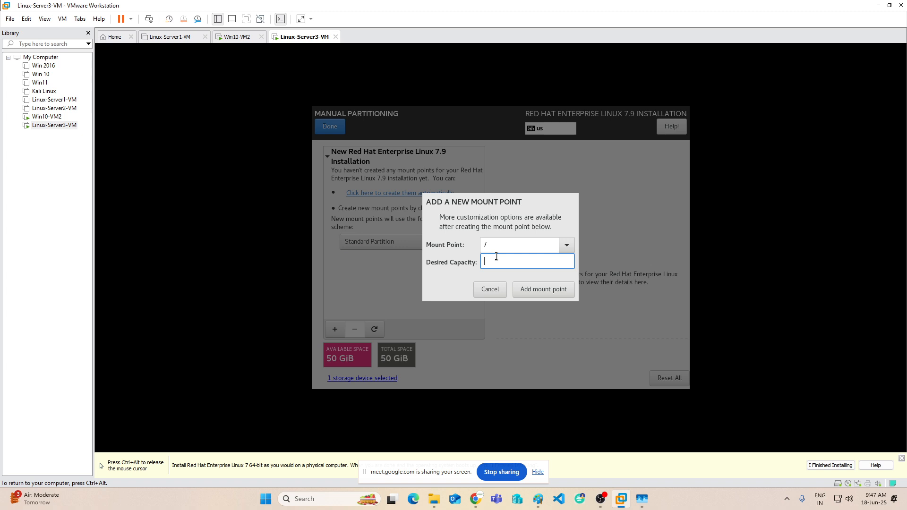
{"action": "type", "text": "30000"}
{"action": "left_click", "coordinate": [542, 290]}
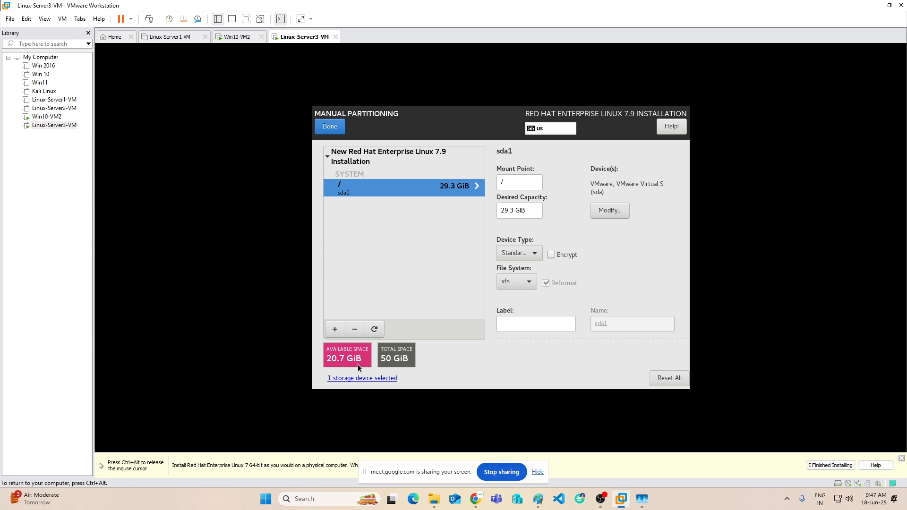
{"action": "left_click", "coordinate": [335, 329]}
Add a /home mount point with 10000 MiB capacity.
{"action": "left_click", "coordinate": [570, 244]}
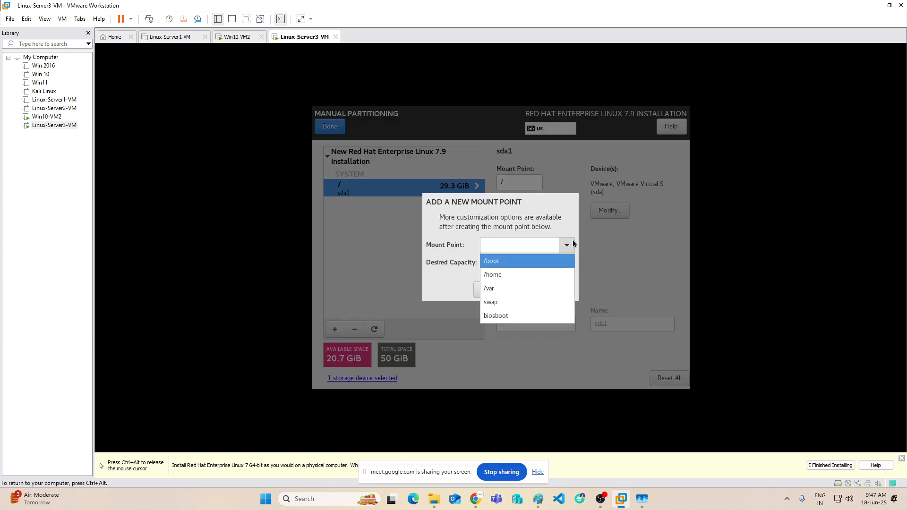
{"action": "left_click", "coordinate": [499, 276]}
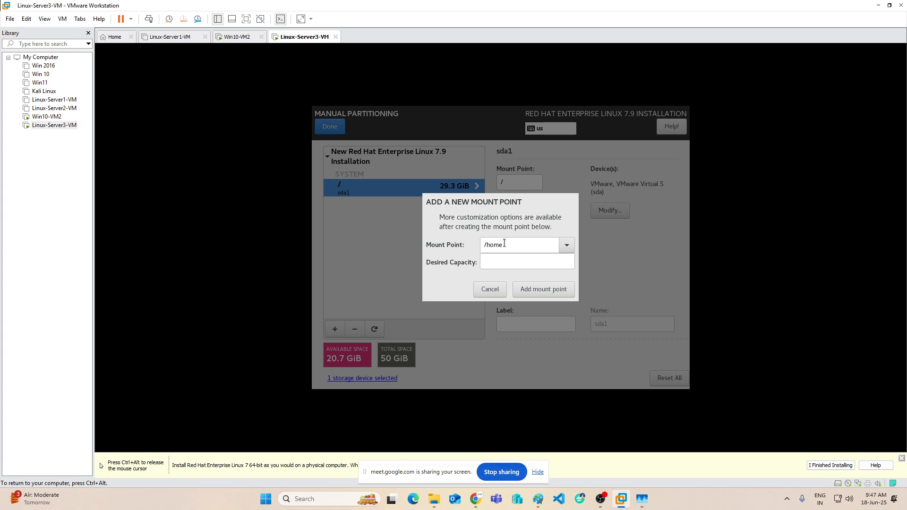
{"action": "left_click", "coordinate": [515, 258]}
{"action": "type", "text": "5"}
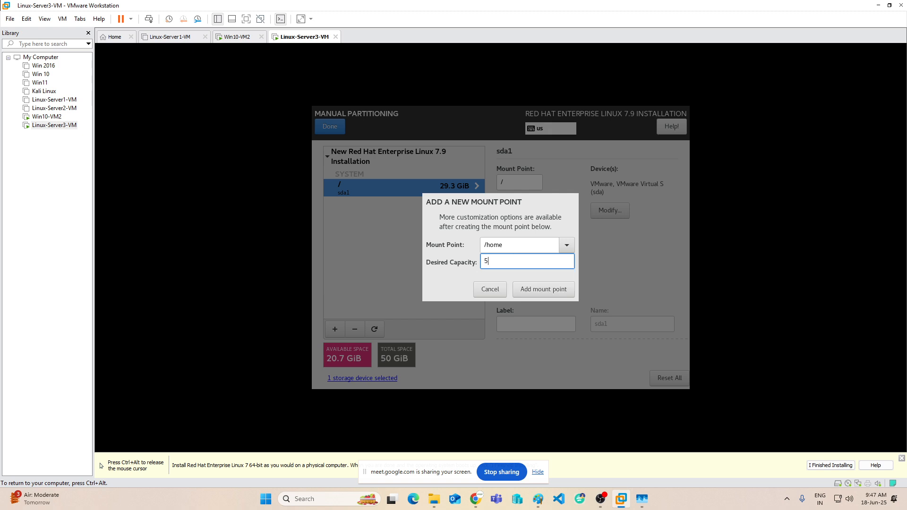
{"action": "key", "text": "BackSpace"}
{"action": "type", "text": "10000"}
{"action": "left_click", "coordinate": [531, 289]}
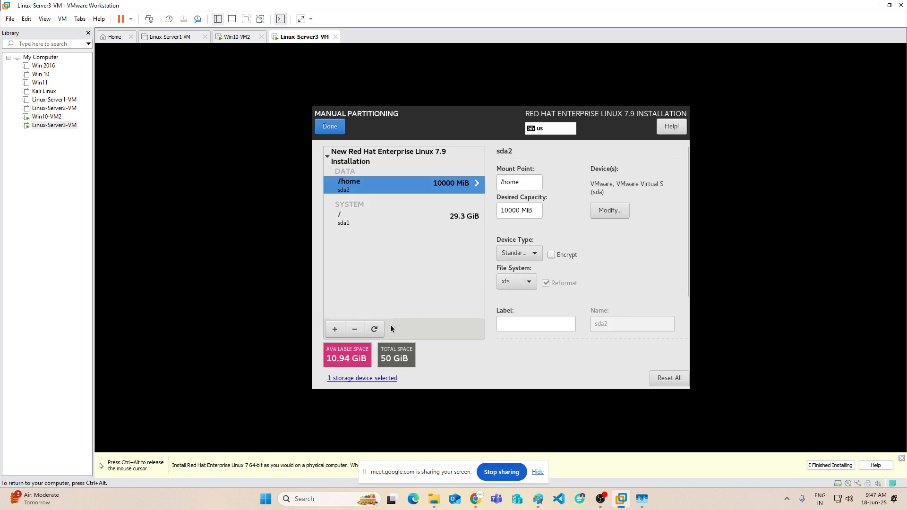
Add a /boot mount point with 2000 MiB capacity.
{"action": "left_click", "coordinate": [335, 329]}
{"action": "left_click", "coordinate": [567, 244]}
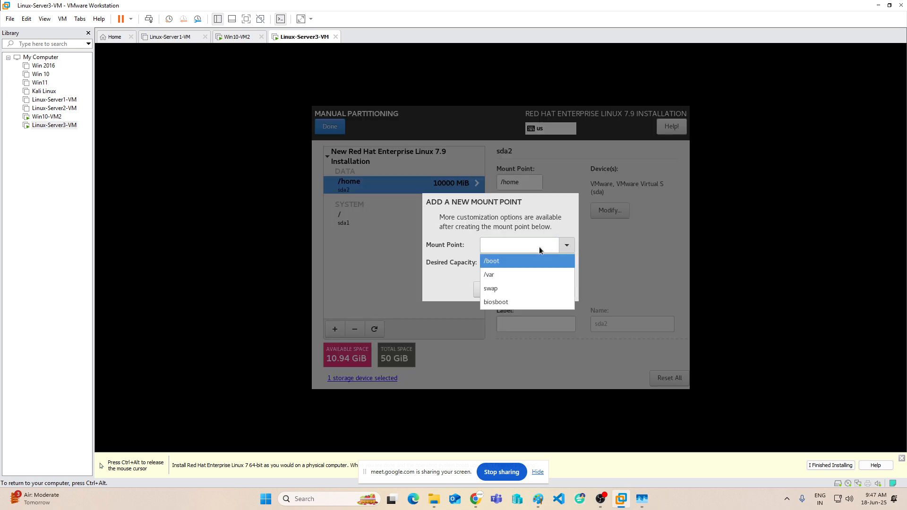
{"action": "left_click", "coordinate": [510, 260]}
{"action": "left_click", "coordinate": [509, 261]}
{"action": "type", "text": "2000"}
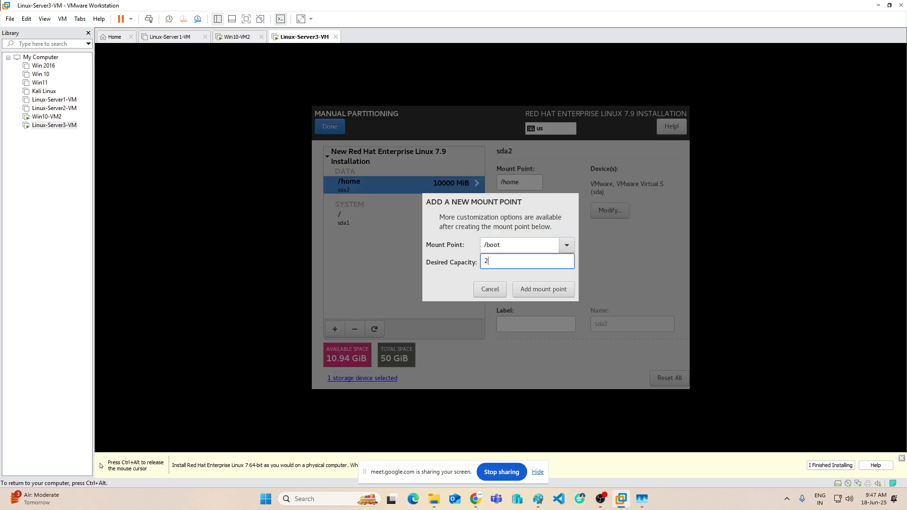
{"action": "left_click", "coordinate": [530, 288]}
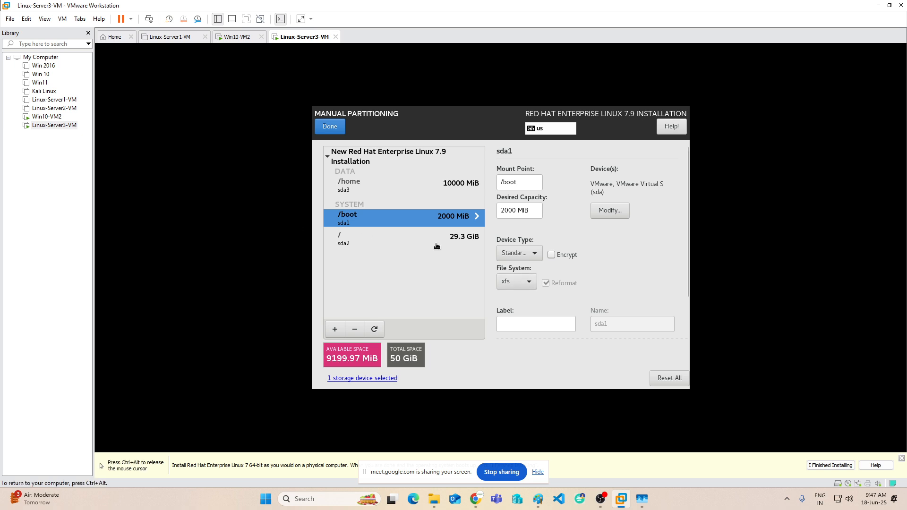
Add a 6000 MiB swap partition and finish partitioning to see the summary of changes.
{"action": "left_click", "coordinate": [335, 329]}
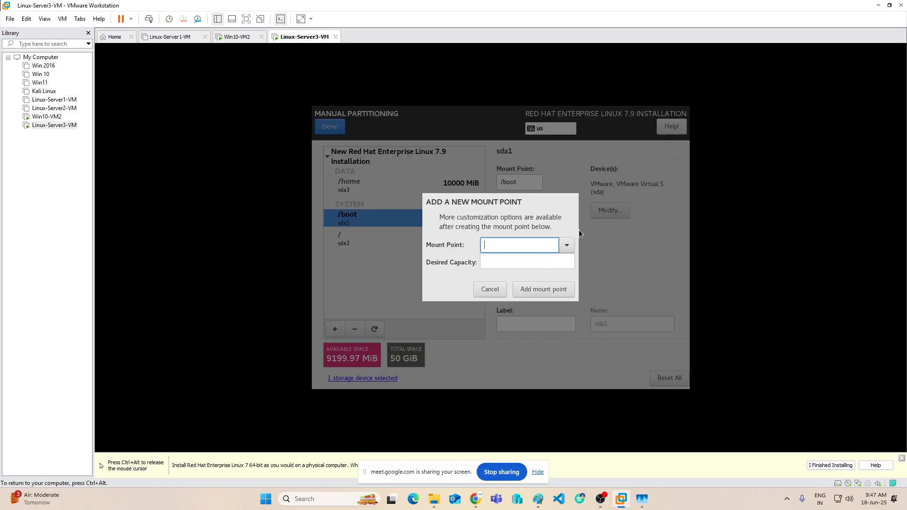
{"action": "left_click", "coordinate": [566, 243]}
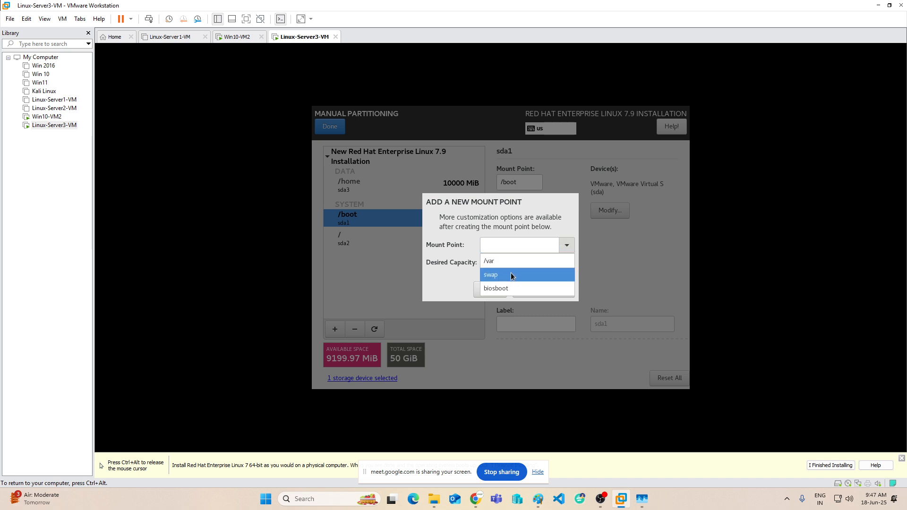
{"action": "left_click", "coordinate": [512, 275]}
{"action": "left_click", "coordinate": [514, 260]}
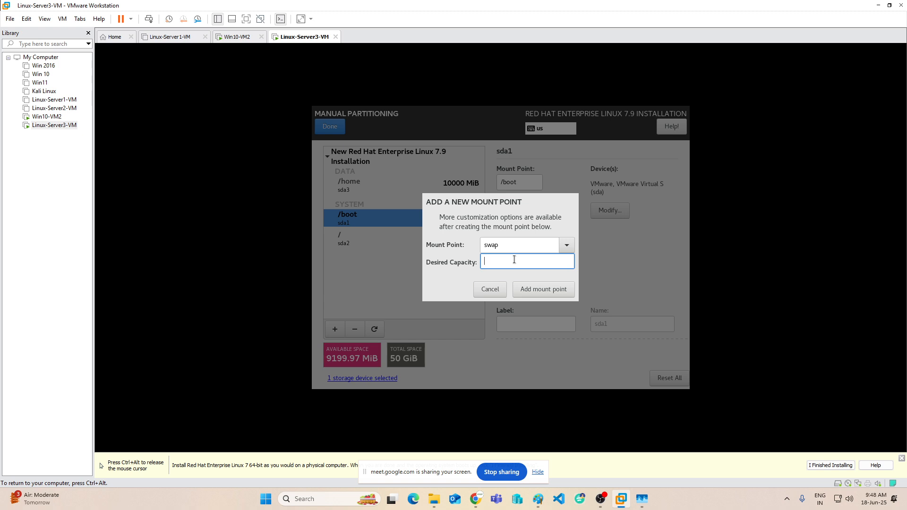
{"action": "type", "text": "6000"}
{"action": "key", "text": "ctrl+alt"}
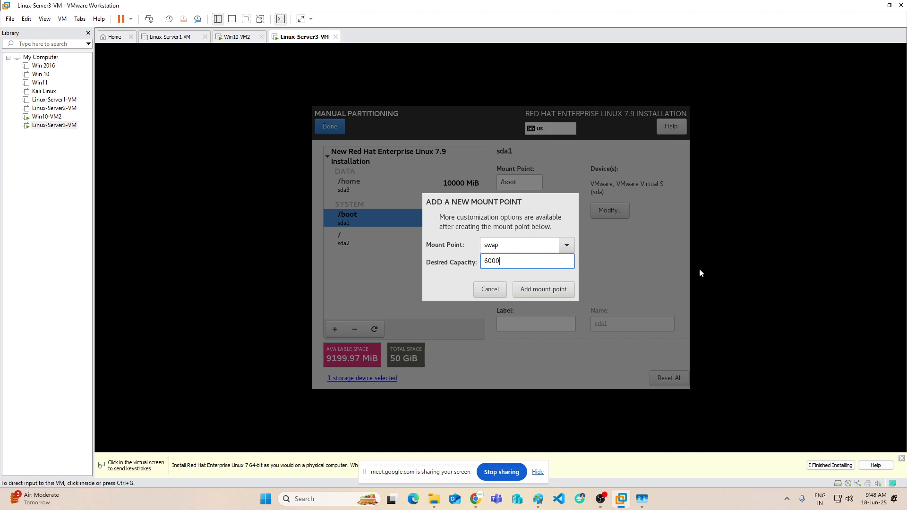
{"action": "left_click", "coordinate": [543, 288]}
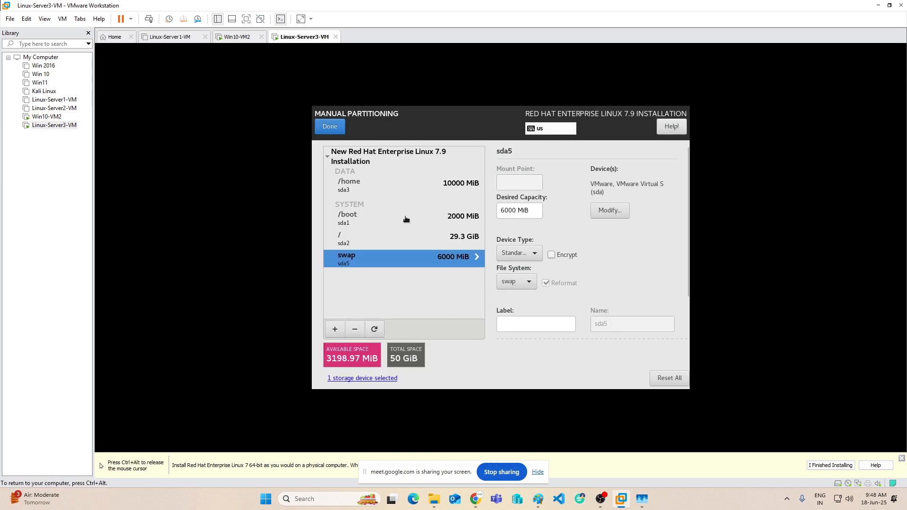
{"action": "left_click", "coordinate": [335, 130]}
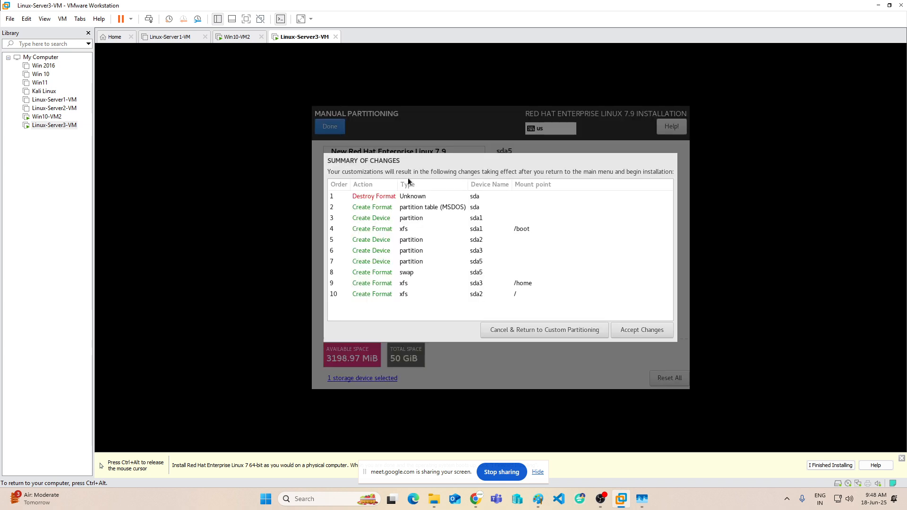
Accept the partitioning changes and pick Server with GUI as the base environment.
{"action": "left_click", "coordinate": [630, 331]}
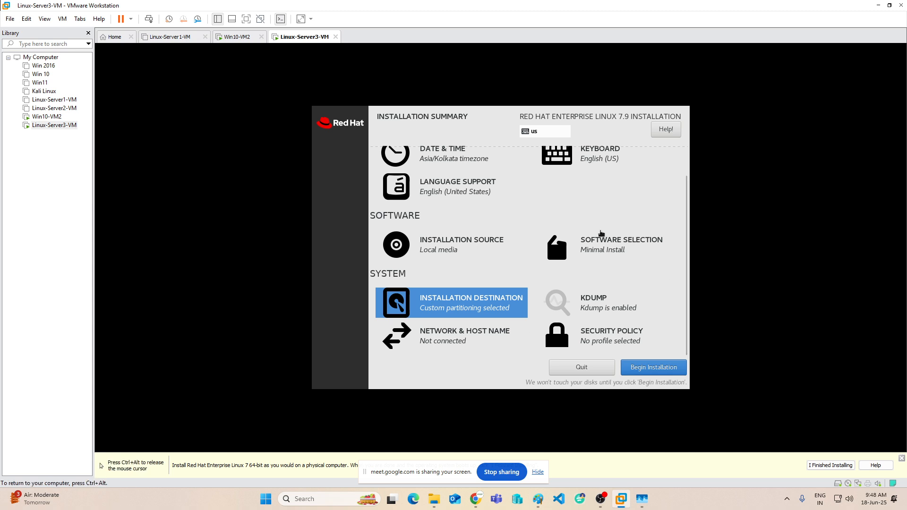
{"action": "left_click", "coordinate": [601, 243]}
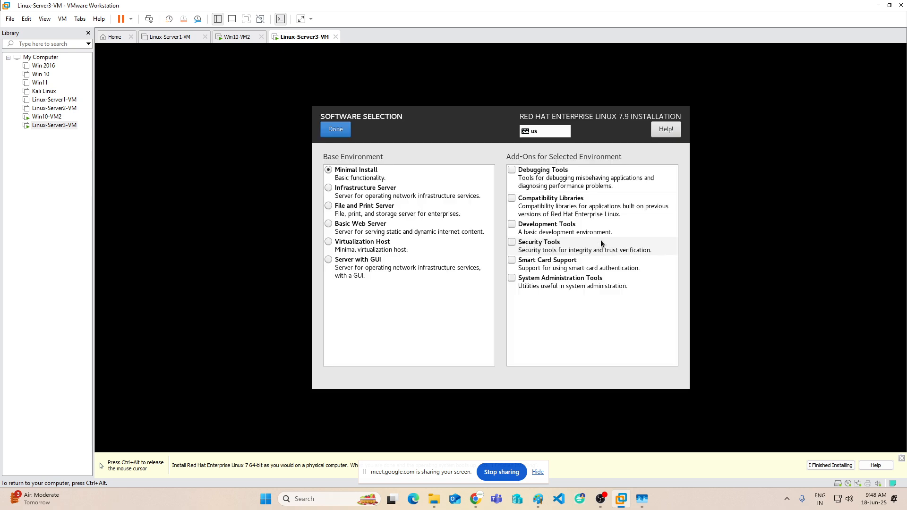
{"action": "left_click", "coordinate": [330, 262]}
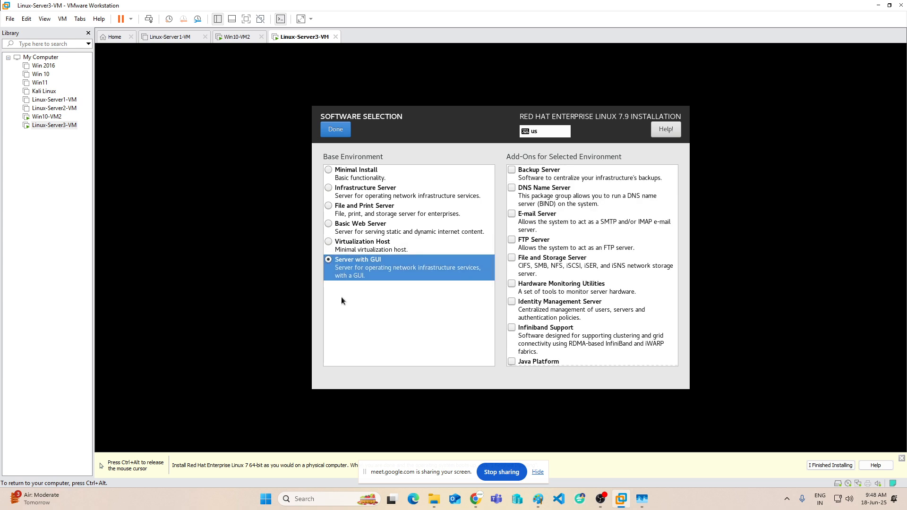
Tick DNS, FTP, File and Storage, Hardware Monitoring, Identity Management and Infiniband add-ons.
{"action": "left_click", "coordinate": [512, 188]}
{"action": "left_click", "coordinate": [511, 242]}
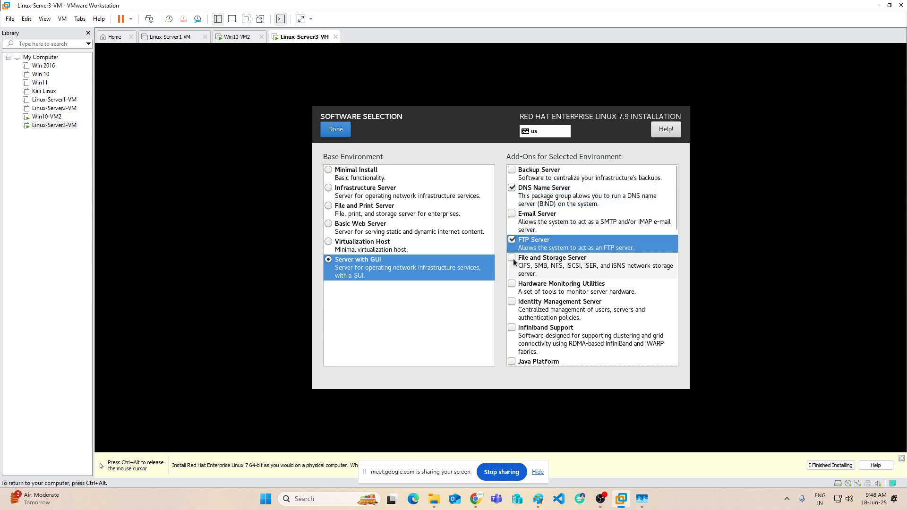
{"action": "left_click", "coordinate": [511, 258]}
{"action": "left_click", "coordinate": [511, 283]}
{"action": "left_click", "coordinate": [512, 302]}
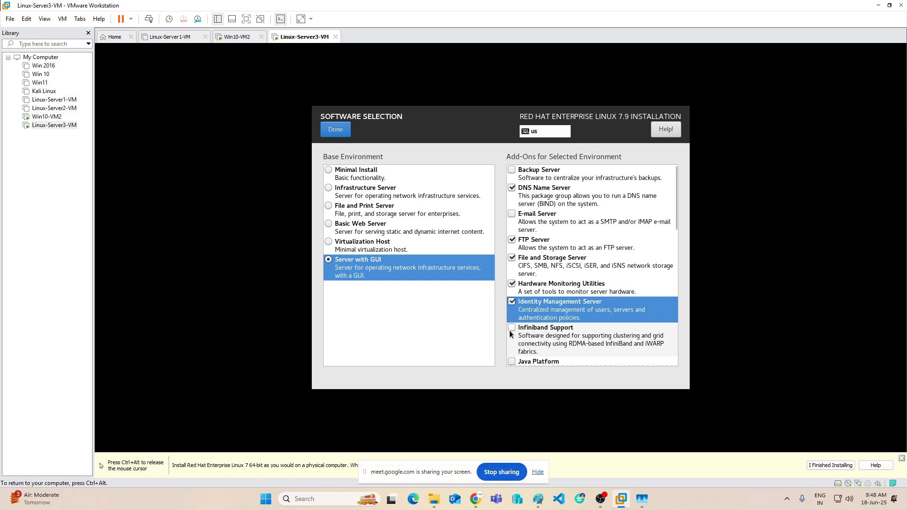
{"action": "left_click", "coordinate": [512, 327]}
{"action": "scroll", "coordinate": [517, 298], "scroll_direction": "down", "scroll_amount": 3}
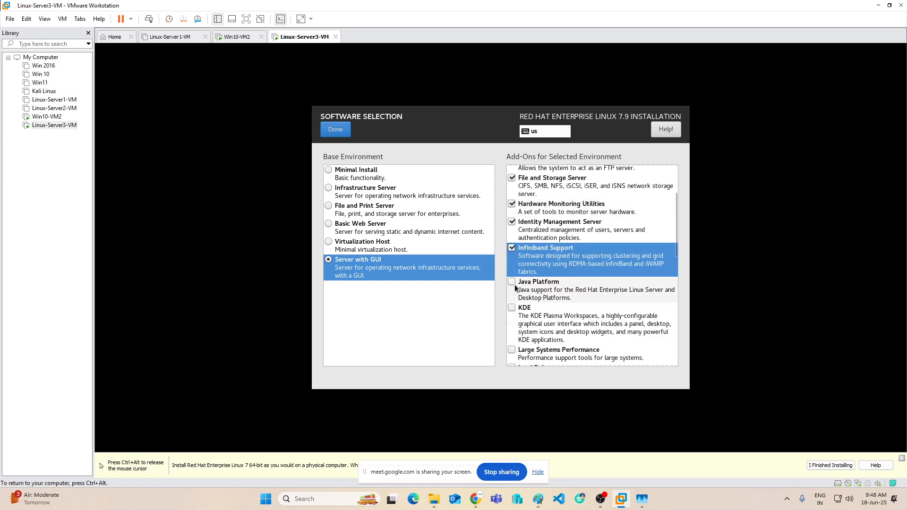
{"action": "scroll", "coordinate": [517, 293], "scroll_direction": "down", "scroll_amount": 2}
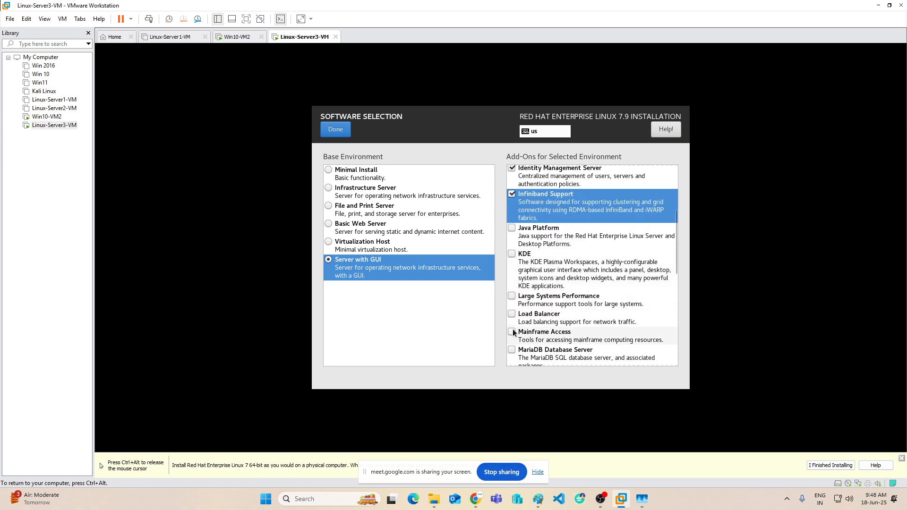
Also tick Large Systems, NFS Client, Remote Management and Performance Tools, then confirm the selection.
{"action": "left_click", "coordinate": [511, 297]}
{"action": "scroll", "coordinate": [512, 296], "scroll_direction": "down", "scroll_amount": 3}
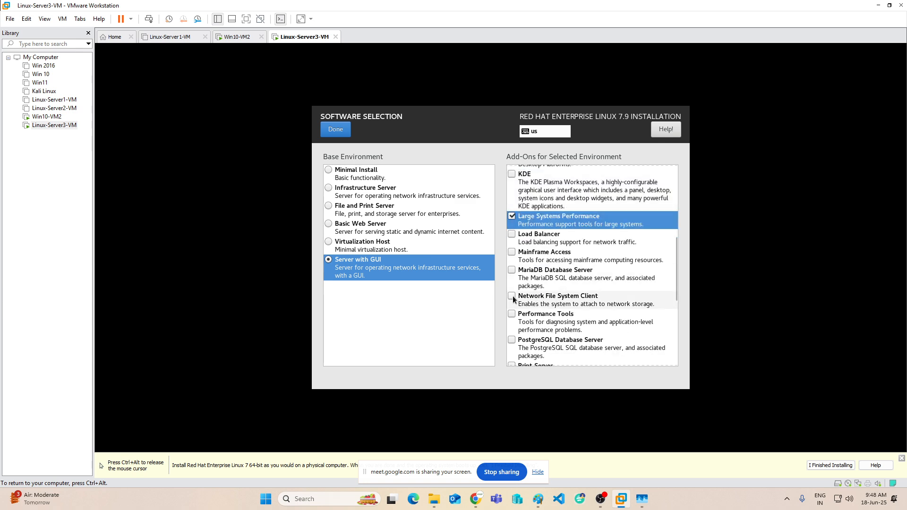
{"action": "left_click", "coordinate": [512, 296]}
{"action": "scroll", "coordinate": [553, 289], "scroll_direction": "down", "scroll_amount": 4}
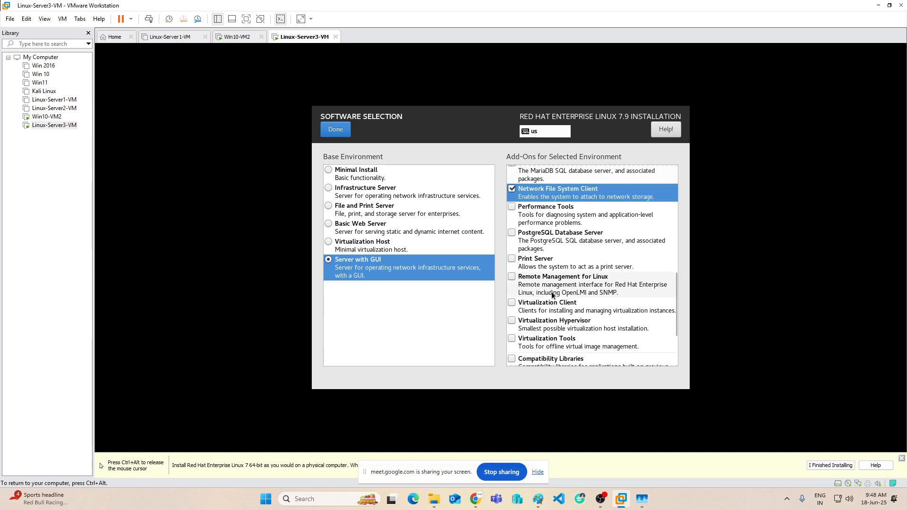
{"action": "left_click", "coordinate": [512, 277]}
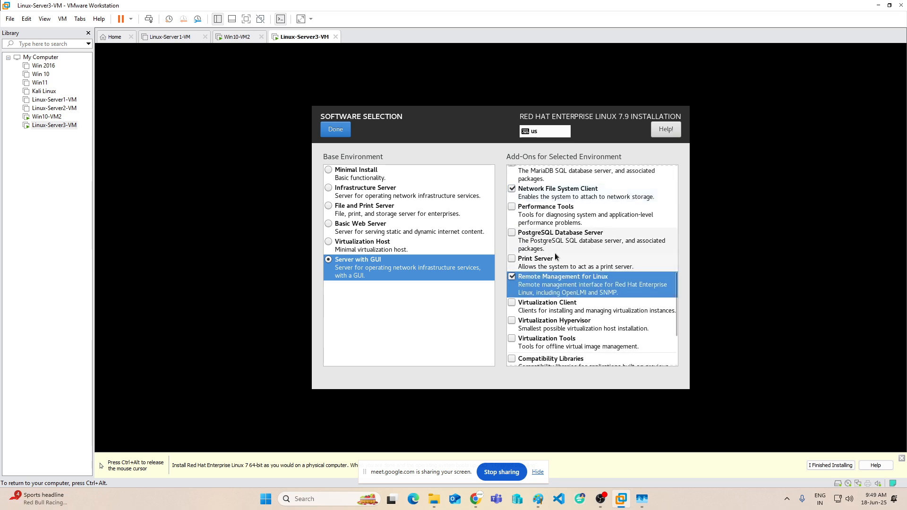
{"action": "left_click", "coordinate": [512, 207]}
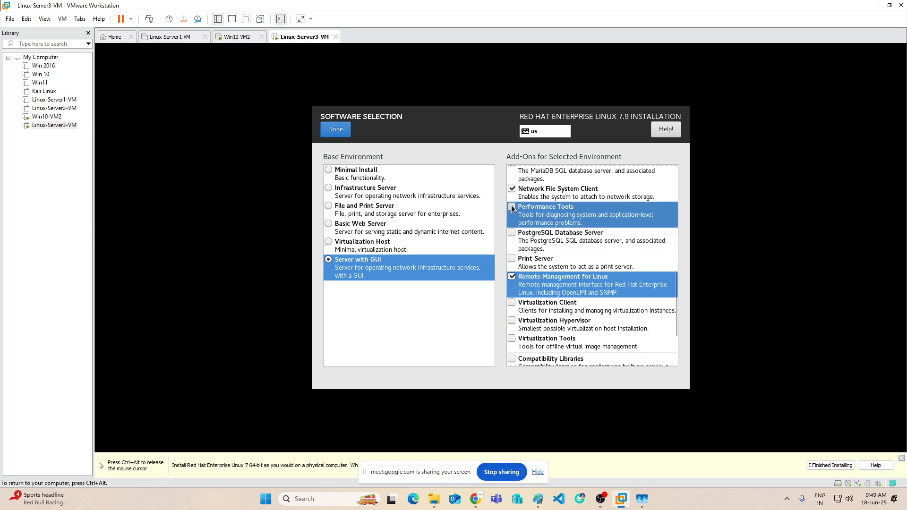
{"action": "scroll", "coordinate": [558, 257], "scroll_direction": "down", "scroll_amount": 2}
{"action": "scroll", "coordinate": [558, 257], "scroll_direction": "down", "scroll_amount": 1}
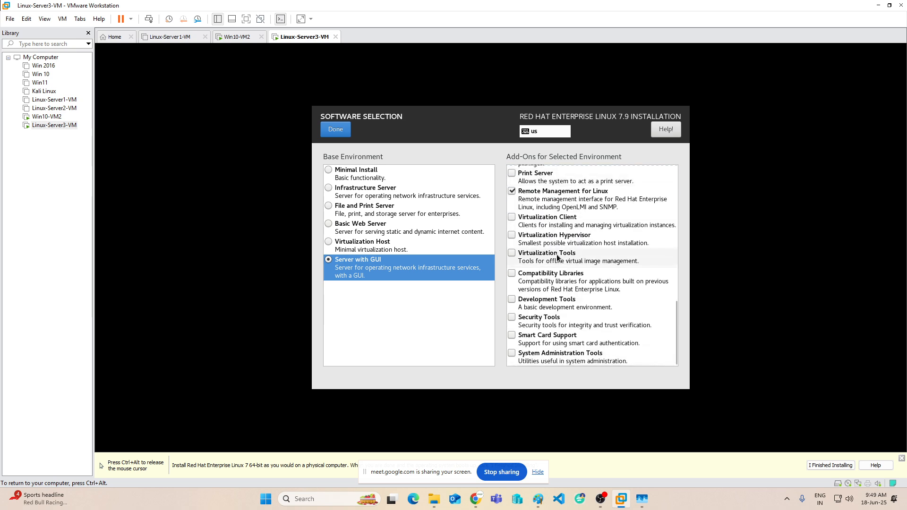
{"action": "left_click", "coordinate": [339, 127]}
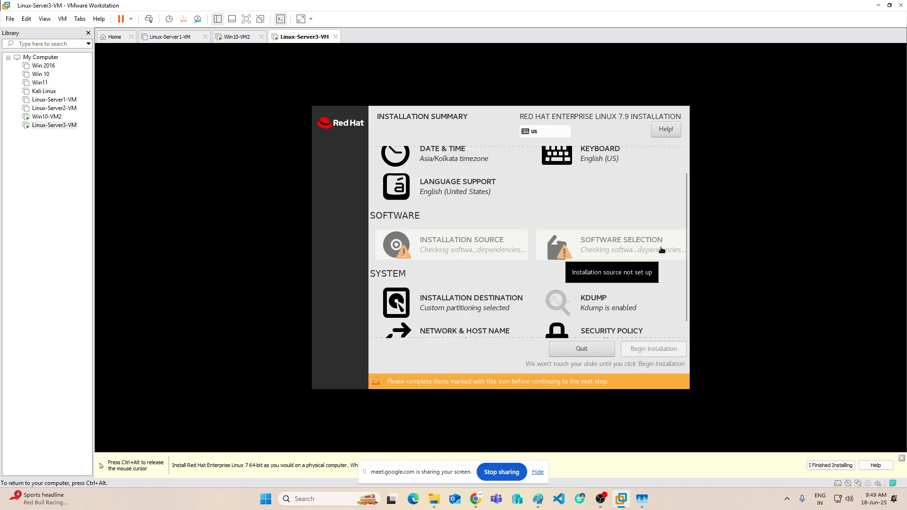
Turn on the ens33 Ethernet connection and set the host name to Linux-VM3.
{"action": "scroll", "coordinate": [489, 243], "scroll_direction": "down", "scroll_amount": 1}
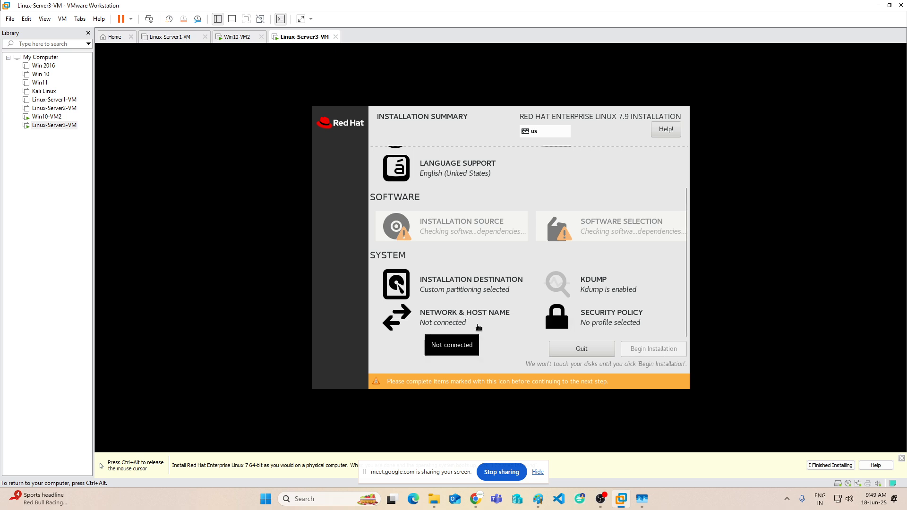
{"action": "left_click", "coordinate": [444, 314]}
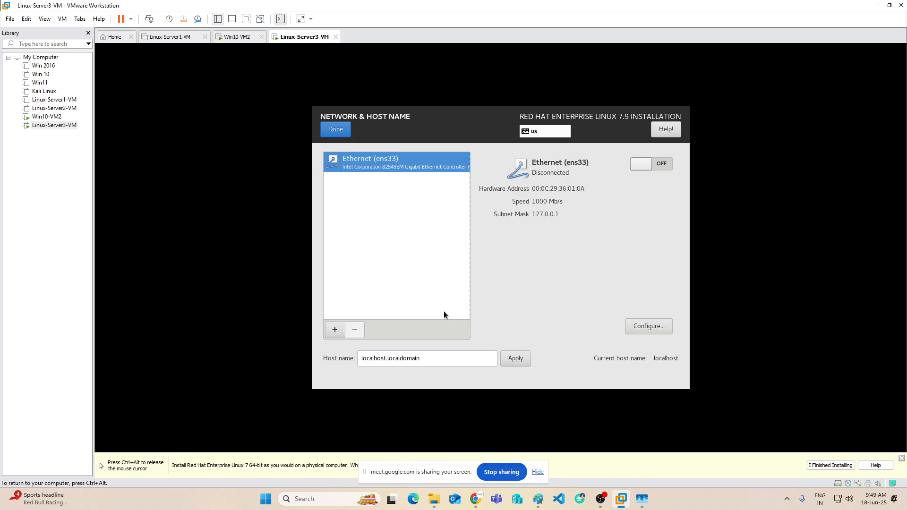
{"action": "left_click", "coordinate": [661, 162]}
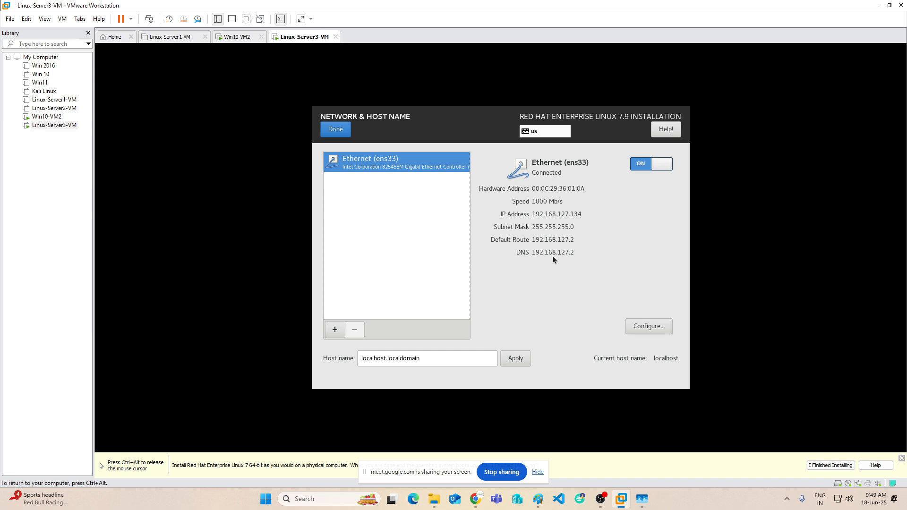
{"action": "left_click_drag", "start_coordinate": [431, 359], "coordinate": [356, 358]}
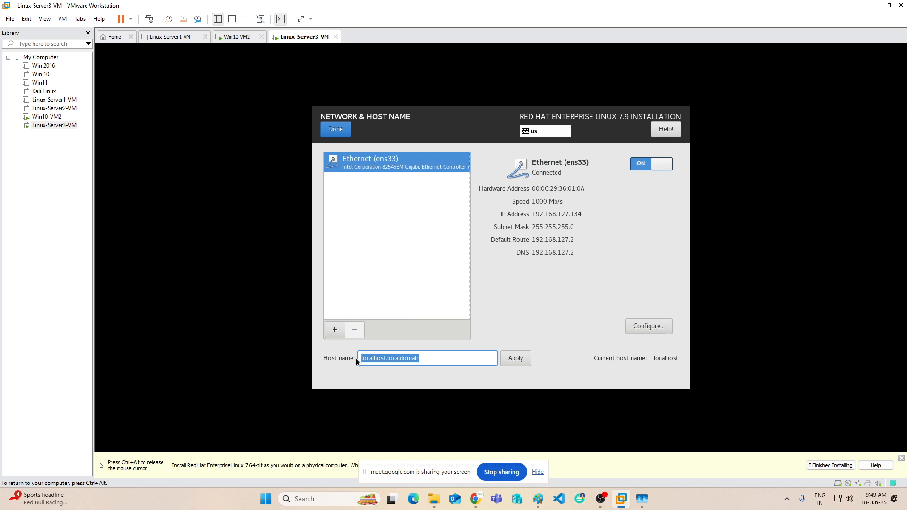
{"action": "type", "text": "Linux-VM3"}
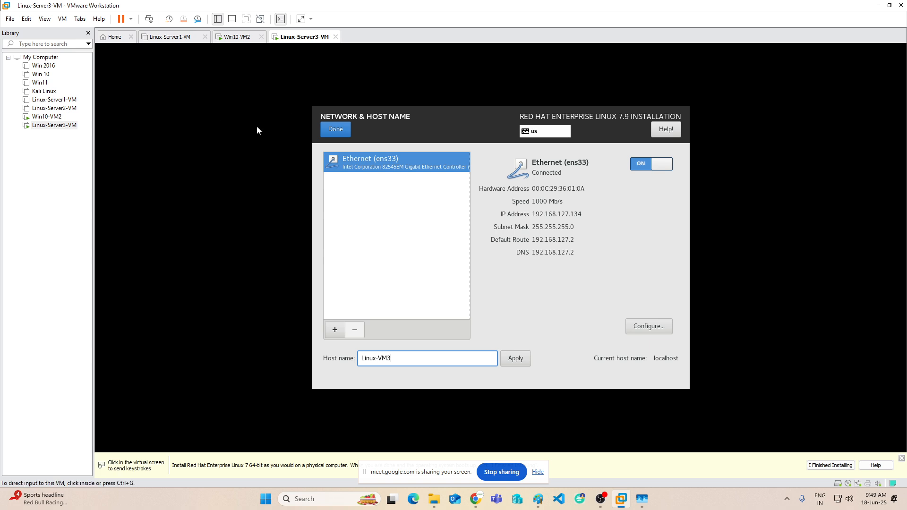
{"action": "left_click", "coordinate": [340, 131]}
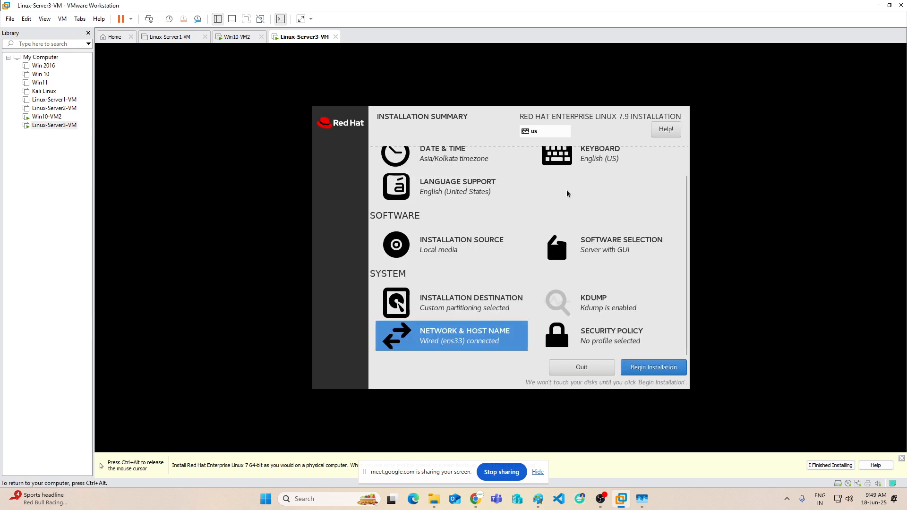
Begin the RHEL installation, check Win10-VM2, then return and open the Root Password page.
{"action": "left_click", "coordinate": [656, 369]}
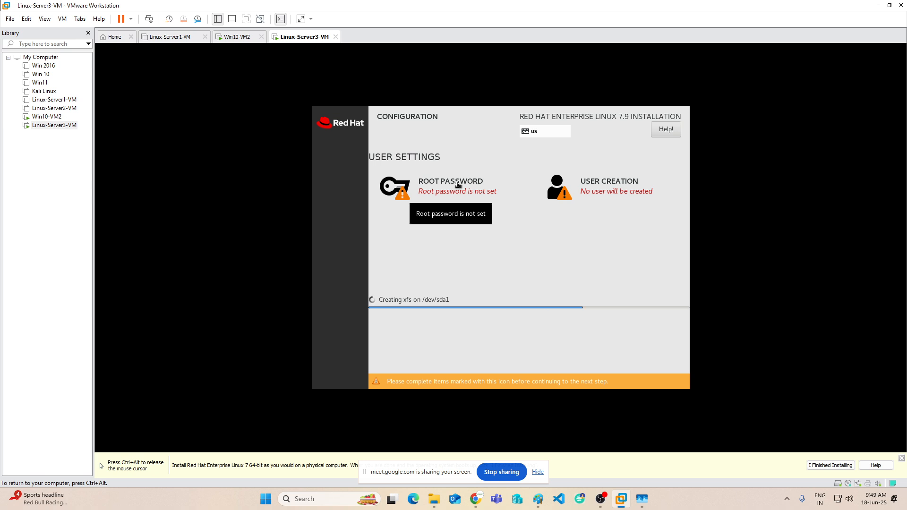
{"action": "left_click", "coordinate": [234, 40]}
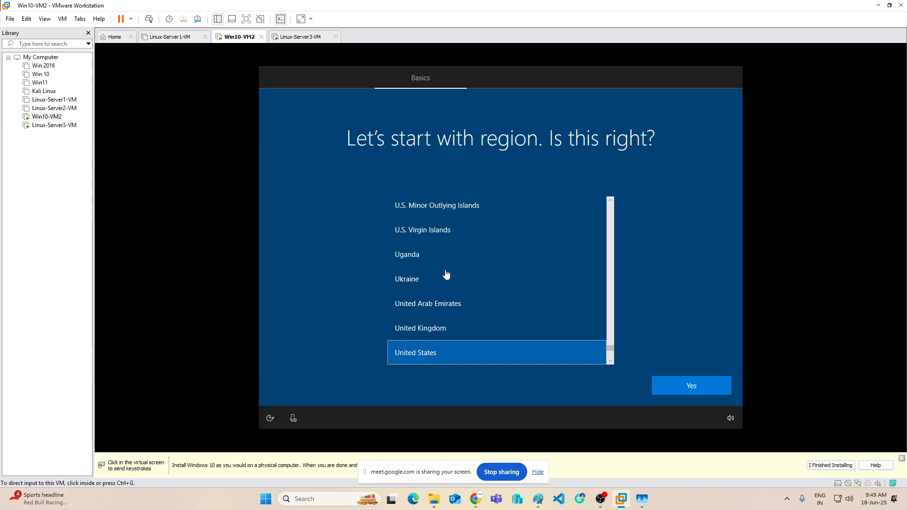
{"action": "left_click", "coordinate": [307, 37]}
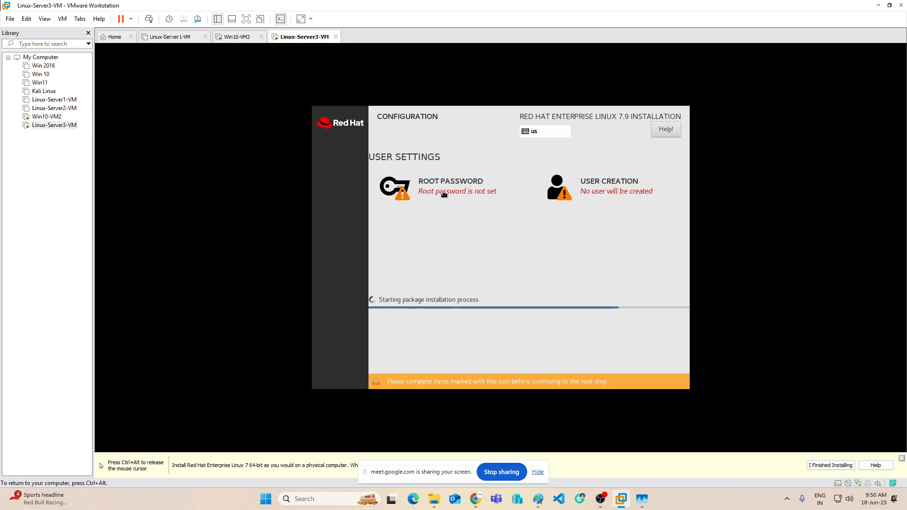
{"action": "left_click", "coordinate": [444, 195]}
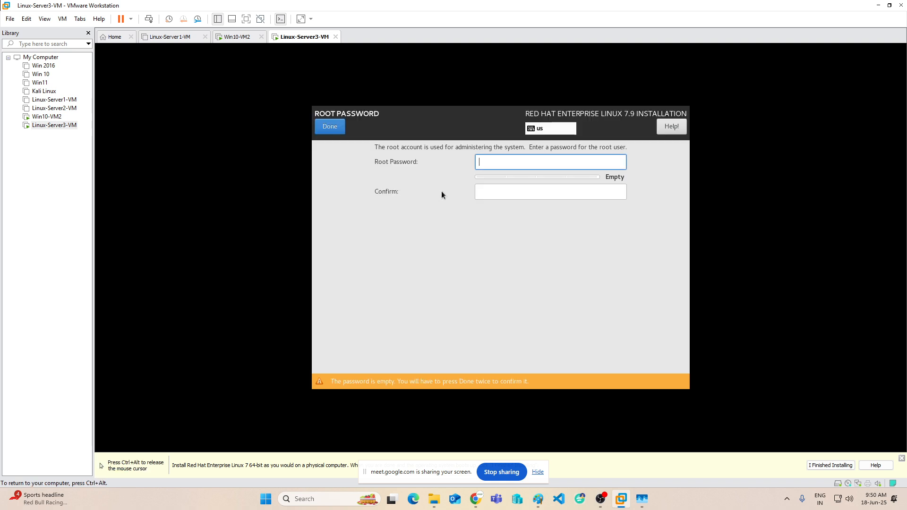
Enter the root password and confirmation, then clear both fields after they fail to match.
{"action": "type", "text": "re"}
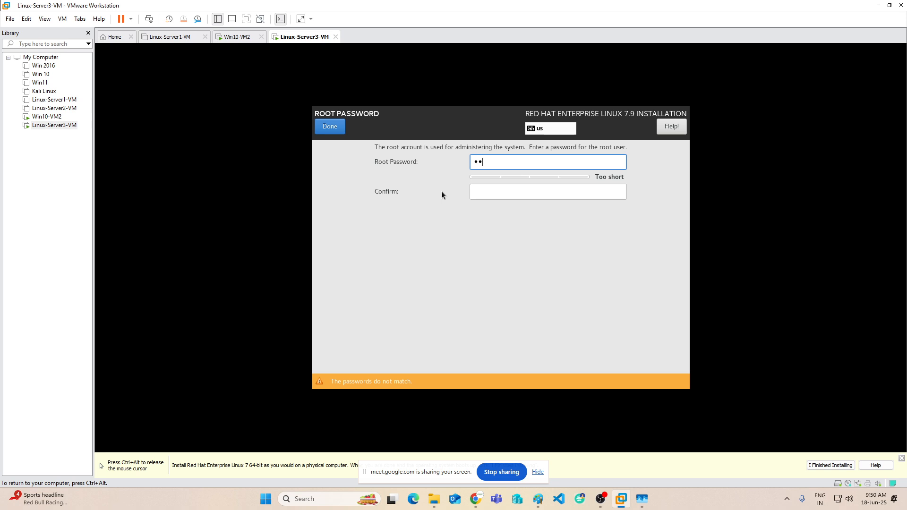
{"action": "type", "text": "dhat"}
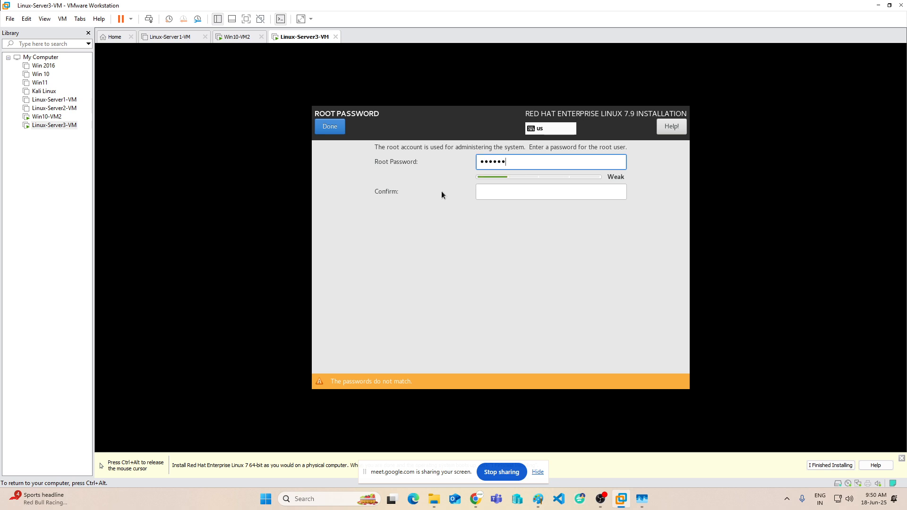
{"action": "left_click", "coordinate": [497, 195]}
{"action": "type", "text": "redhat"}
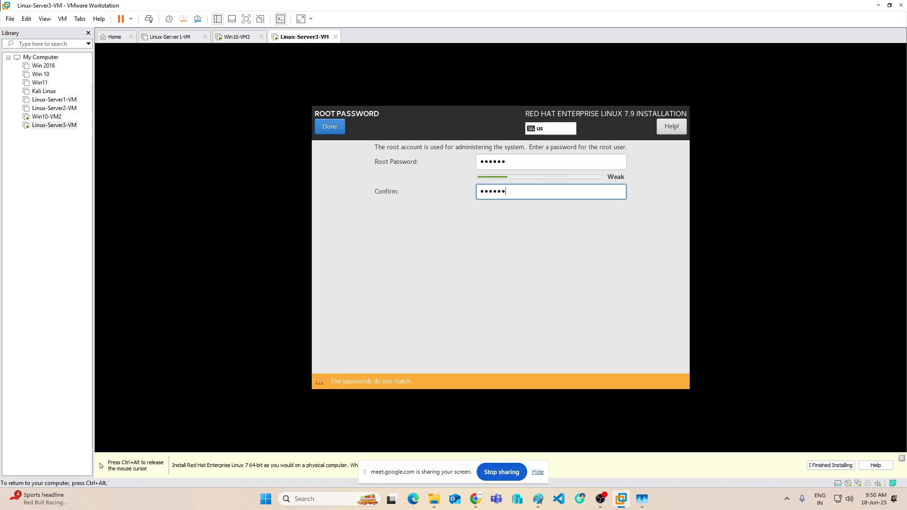
{"action": "left_click", "coordinate": [333, 128]}
{"action": "type", "text": "••••••"}
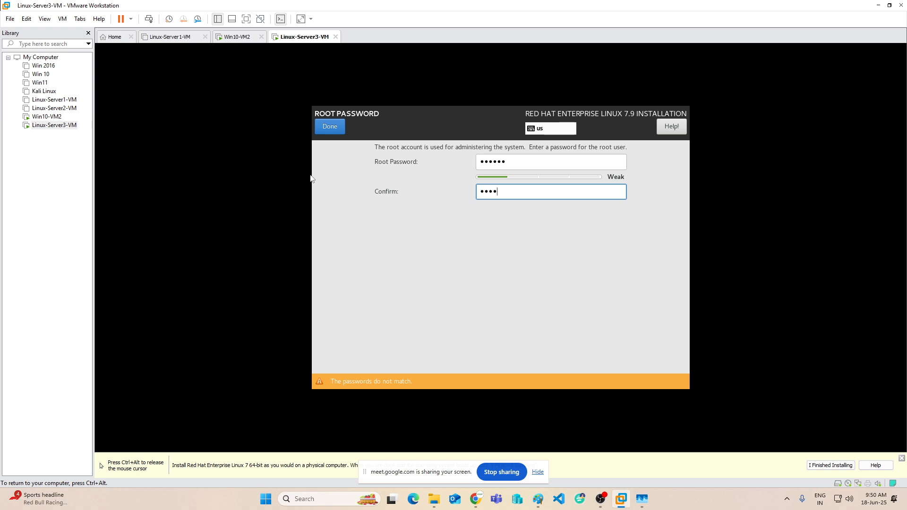
{"action": "key", "text": "ctrl+a"}
{"action": "left_click", "coordinate": [323, 127]}
{"action": "left_click_drag", "start_coordinate": [530, 163], "coordinate": [315, 160]}
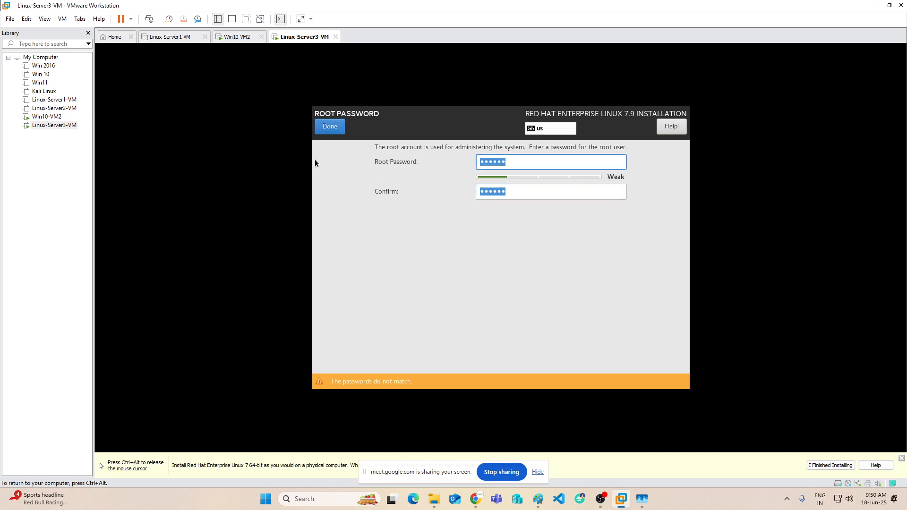
{"action": "left_click", "coordinate": [229, 153]}
{"action": "key", "text": "BackSpace"}
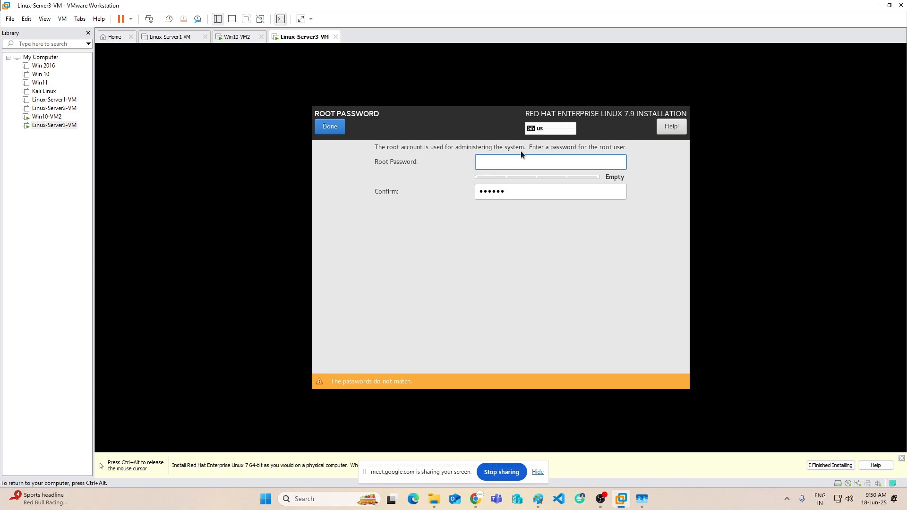
{"action": "left_click", "coordinate": [525, 192]}
{"action": "key", "text": "BackSpace"}
{"action": "key", "text": "BackSpace"}
{"action": "key", "text": "BackSpace"}
{"action": "key", "text": "BackSpace"}
{"action": "key", "text": "BackSpace"}
{"action": "key", "text": "BackSpace"}
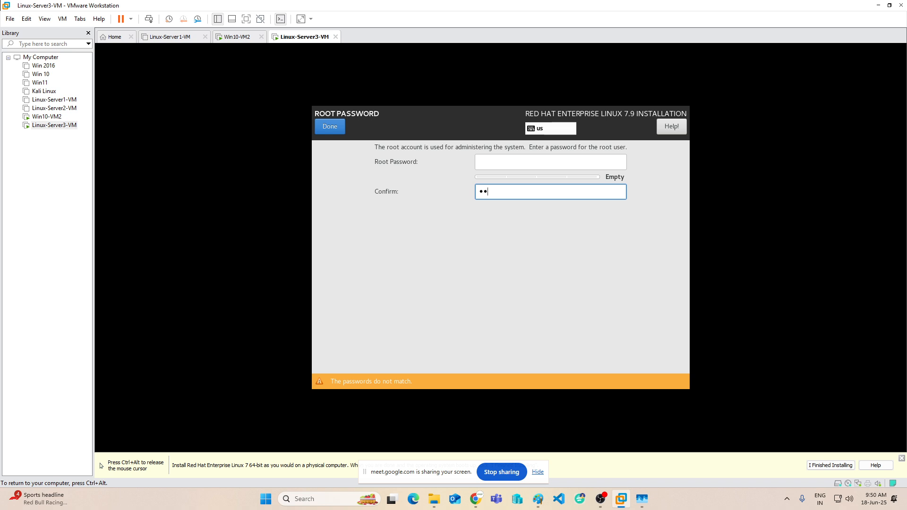
Retype the root password in both fields and accept it despite the weak-password warning.
{"action": "left_click", "coordinate": [526, 157]}
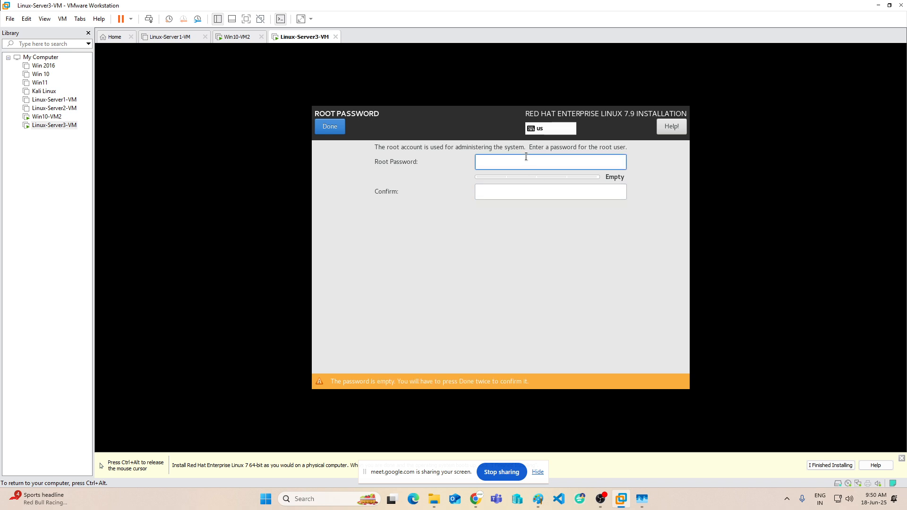
{"action": "type", "text": "******"}
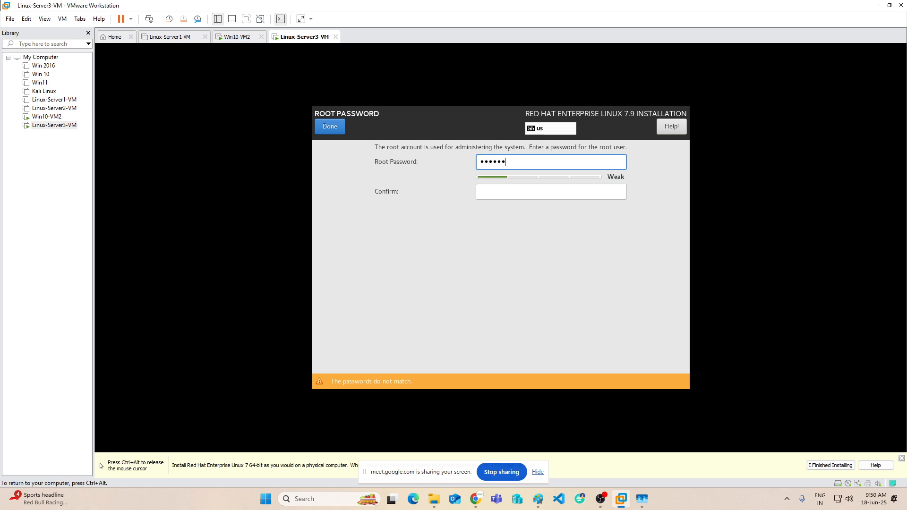
{"action": "key", "text": "Tab"}
{"action": "type", "text": "******"}
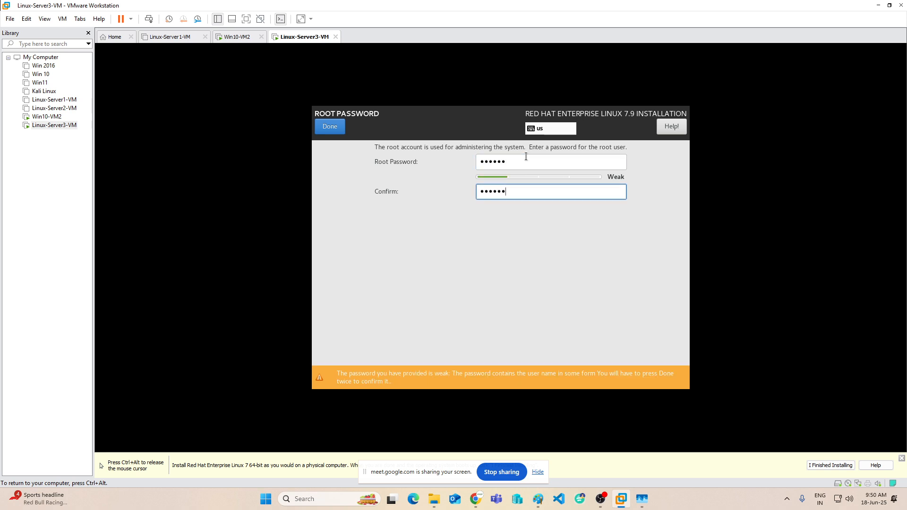
{"action": "left_click", "coordinate": [330, 126]}
{"action": "left_click", "coordinate": [330, 126]}
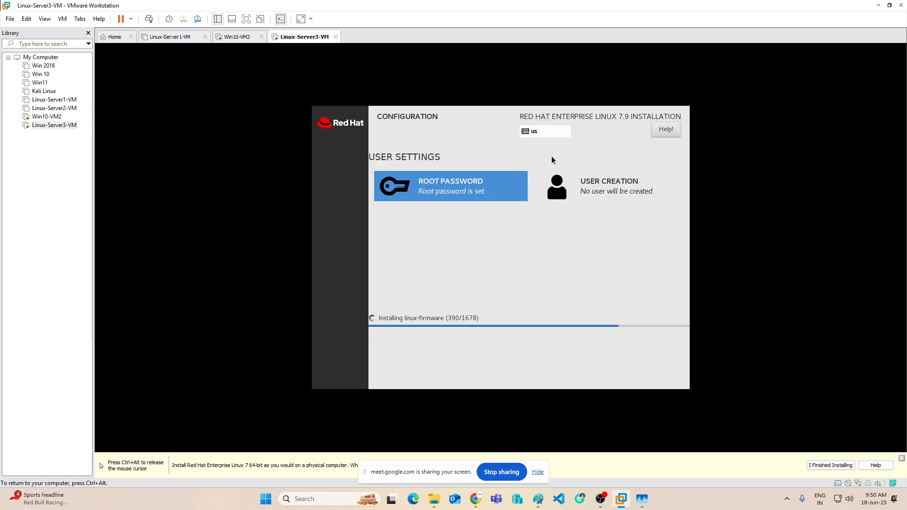
Create an administrator user with full name, user name and a confirmed password, accepting the weak password.
{"action": "left_click", "coordinate": [603, 187]}
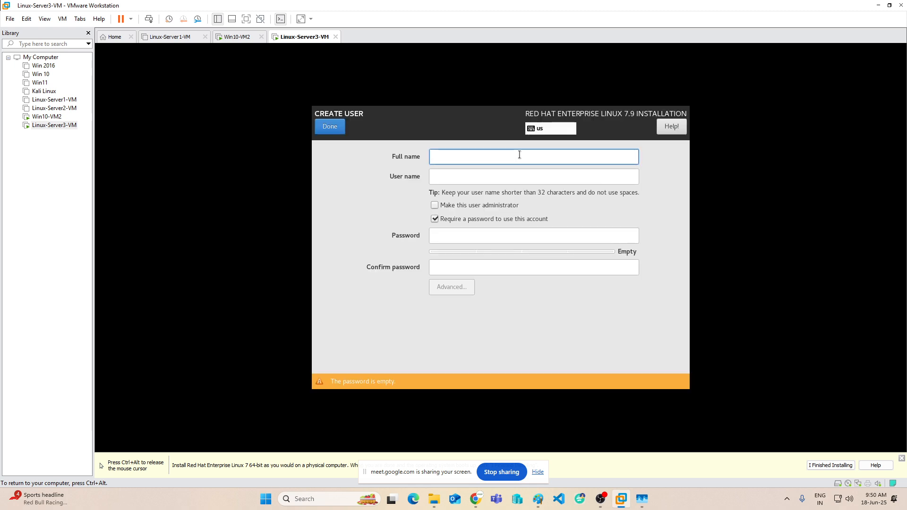
{"action": "type", "text": "iccp"}
{"action": "key", "text": "Tab"}
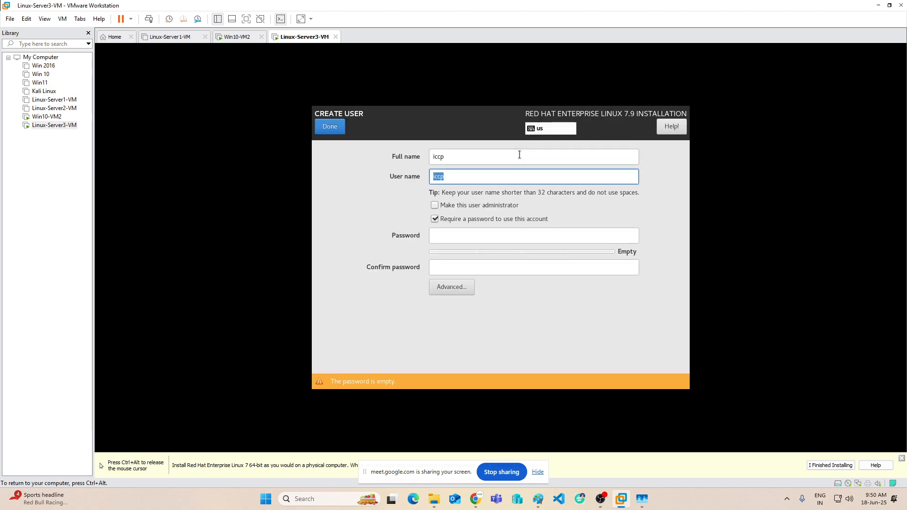
{"action": "type", "text": "q"}
{"action": "key", "text": "Tab"}
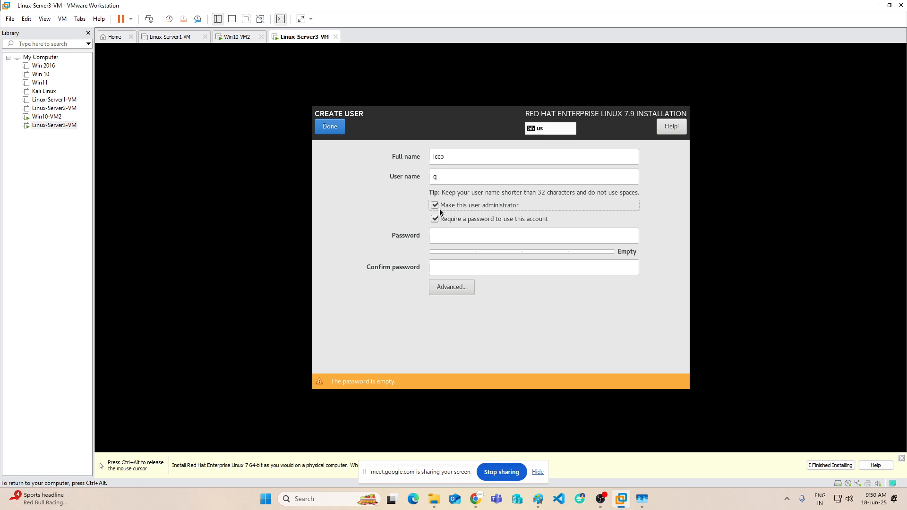
{"action": "left_click", "coordinate": [498, 238]}
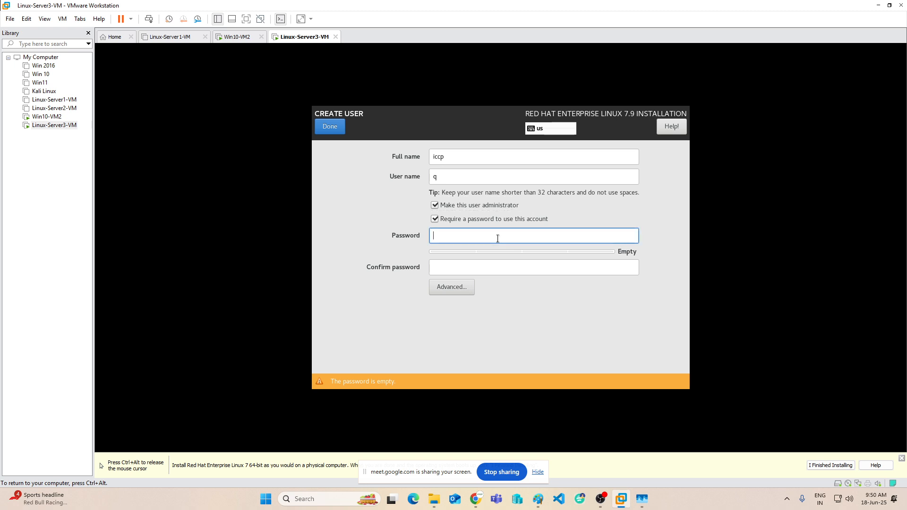
{"action": "type", "text": "redhat"}
{"action": "key", "text": "Tab"}
{"action": "type", "text": "redhat"}
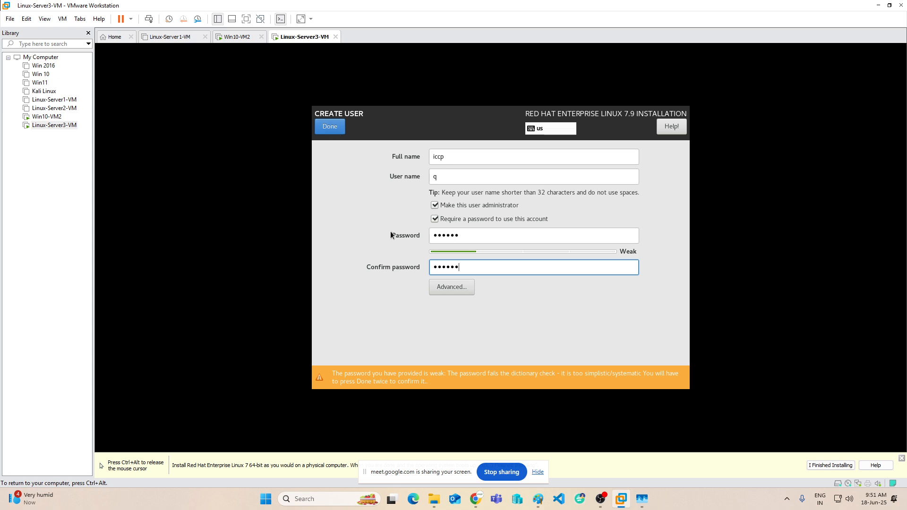
{"action": "left_click", "coordinate": [334, 128]}
{"action": "left_click", "coordinate": [334, 128]}
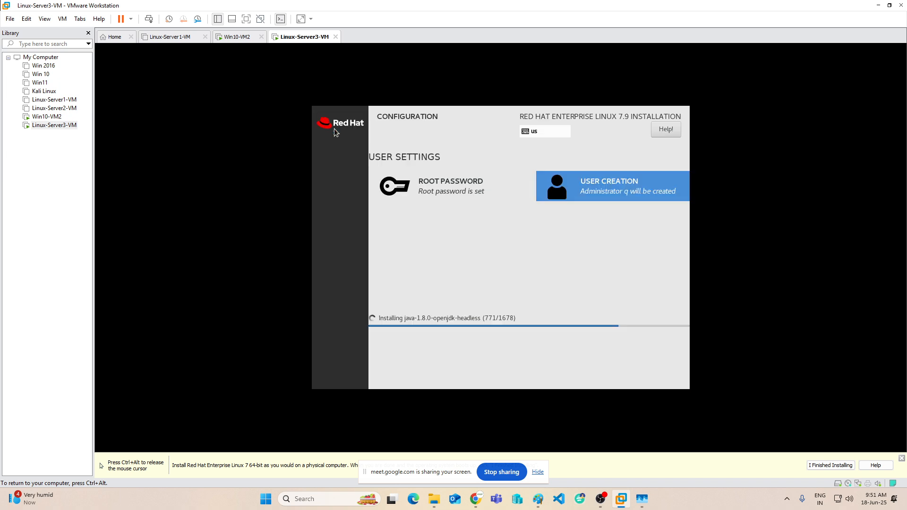
Release input from the Linux VM and switch to the Win10-VM2 tab.
{"action": "left_click", "coordinate": [796, 432]}
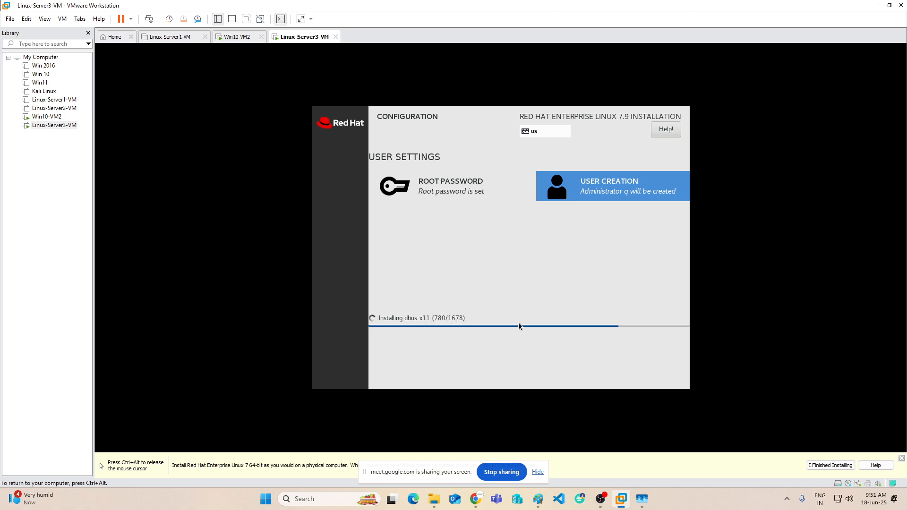
{"action": "key", "text": "ctrl+alt"}
{"action": "left_click", "coordinate": [240, 37]}
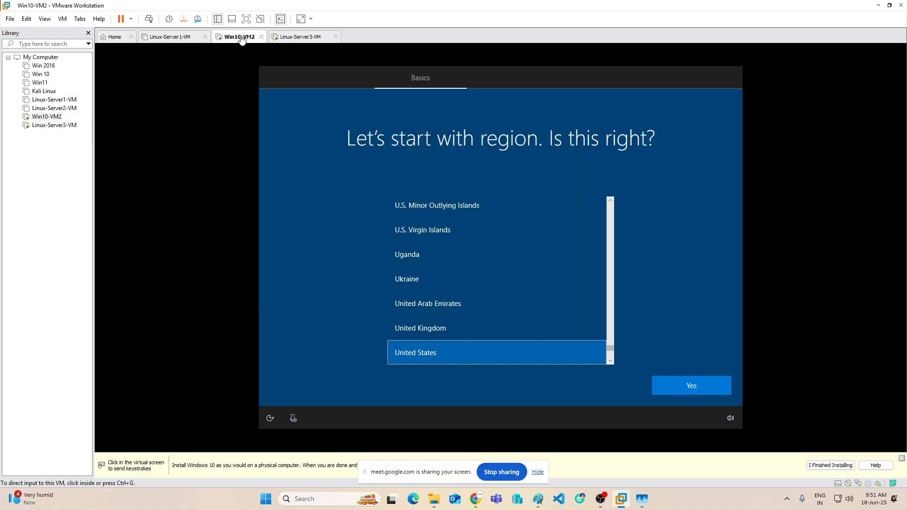
In Win10-VM2 setup, accept United States region and US keyboard, skipping a second layout.
{"action": "left_click", "coordinate": [702, 386]}
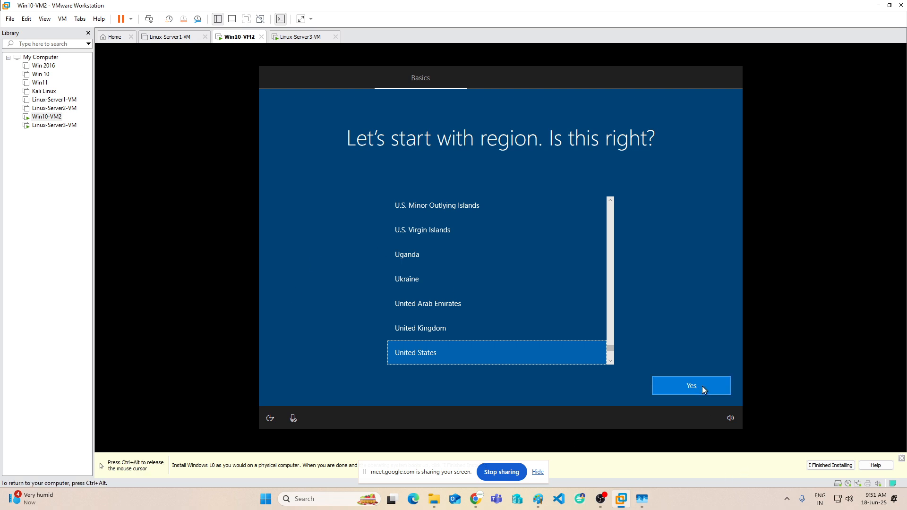
{"action": "left_click", "coordinate": [670, 386]}
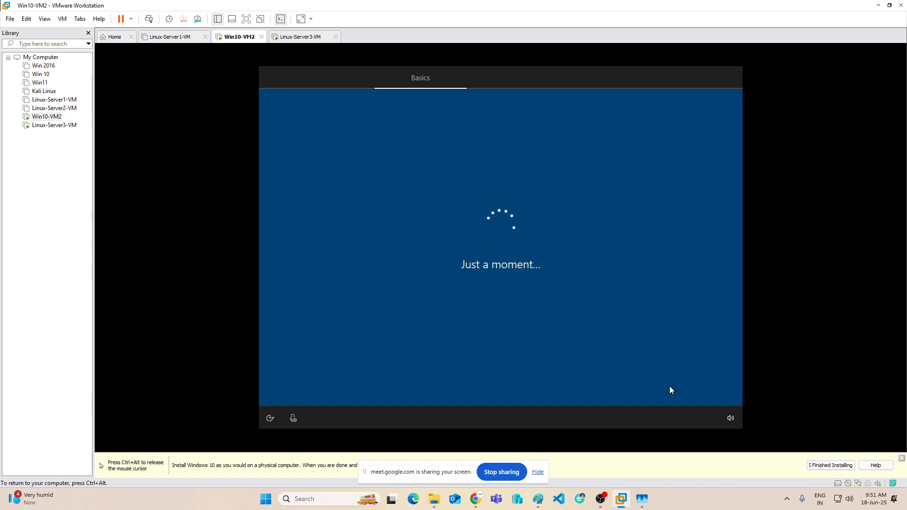
{"action": "left_click", "coordinate": [670, 386]}
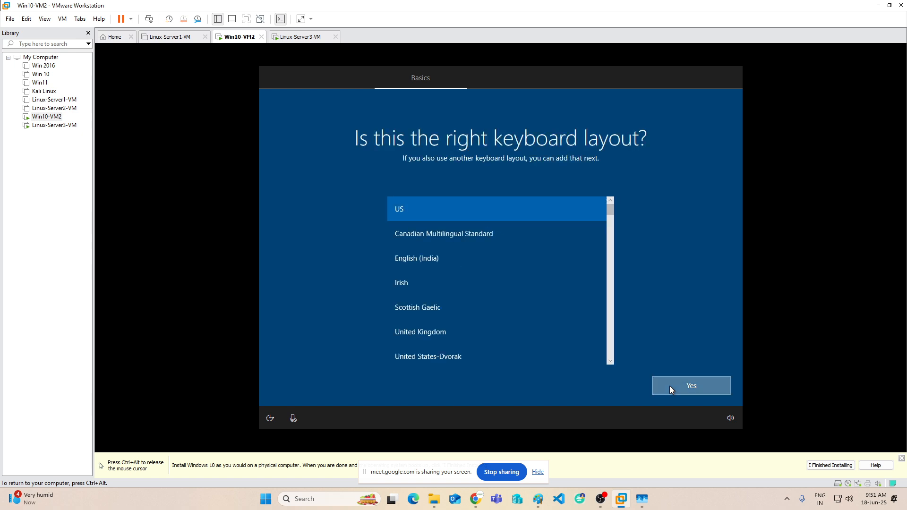
{"action": "left_click", "coordinate": [670, 387]}
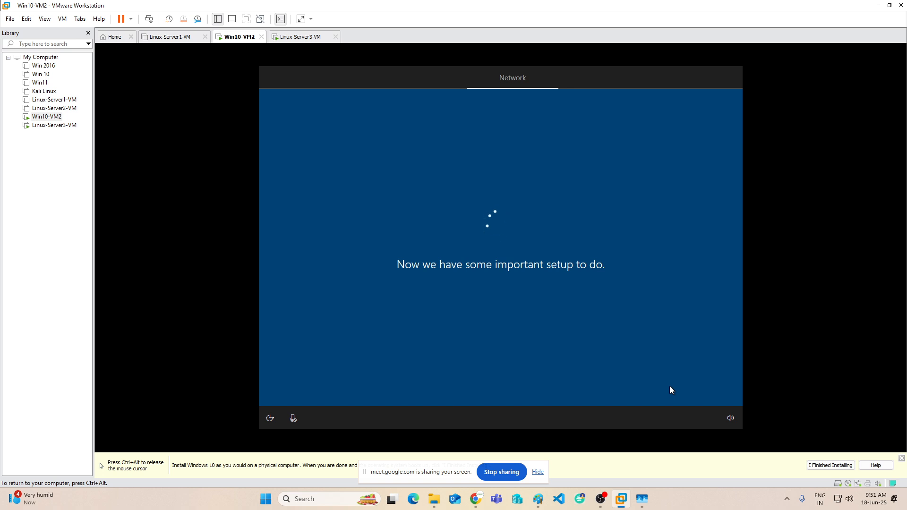
{"action": "key", "text": "ctrl+alt"}
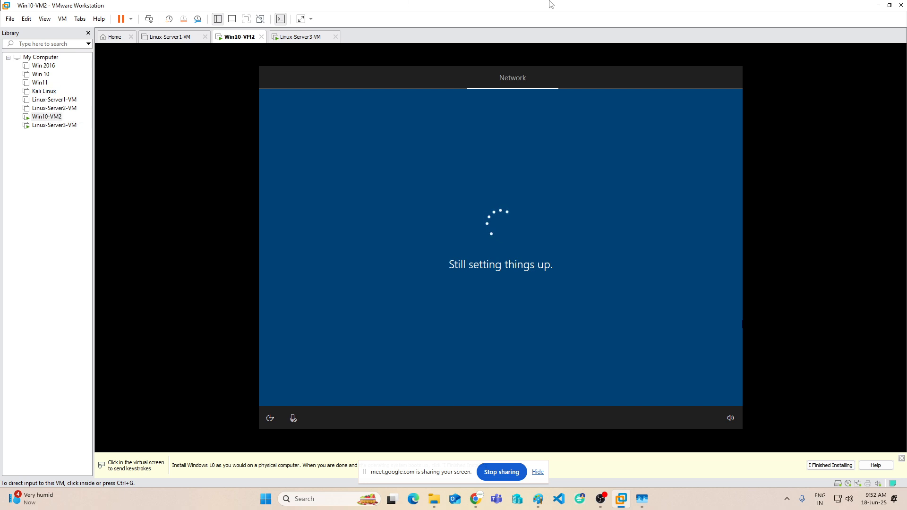
Minimize VMware Workstation and bring OBS Studio to the front from the taskbar.
{"action": "left_click", "coordinate": [879, 6]}
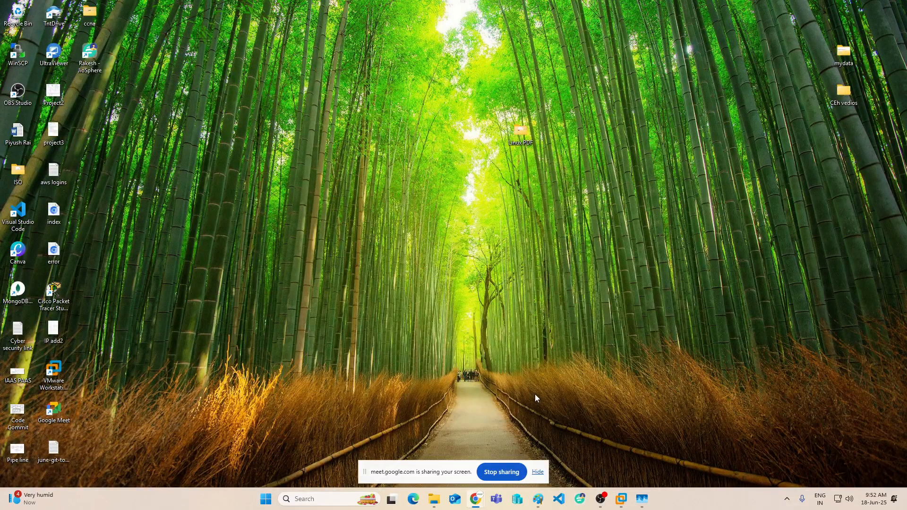
{"action": "left_click", "coordinate": [600, 499]}
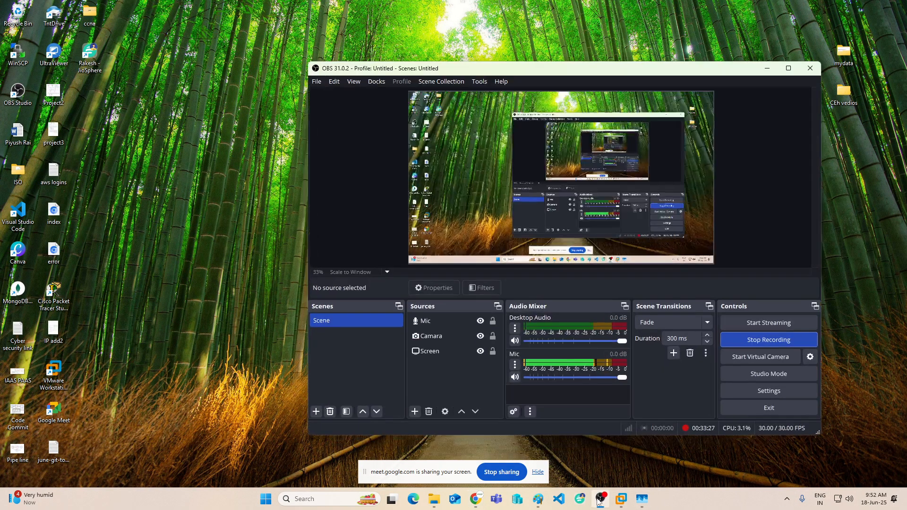